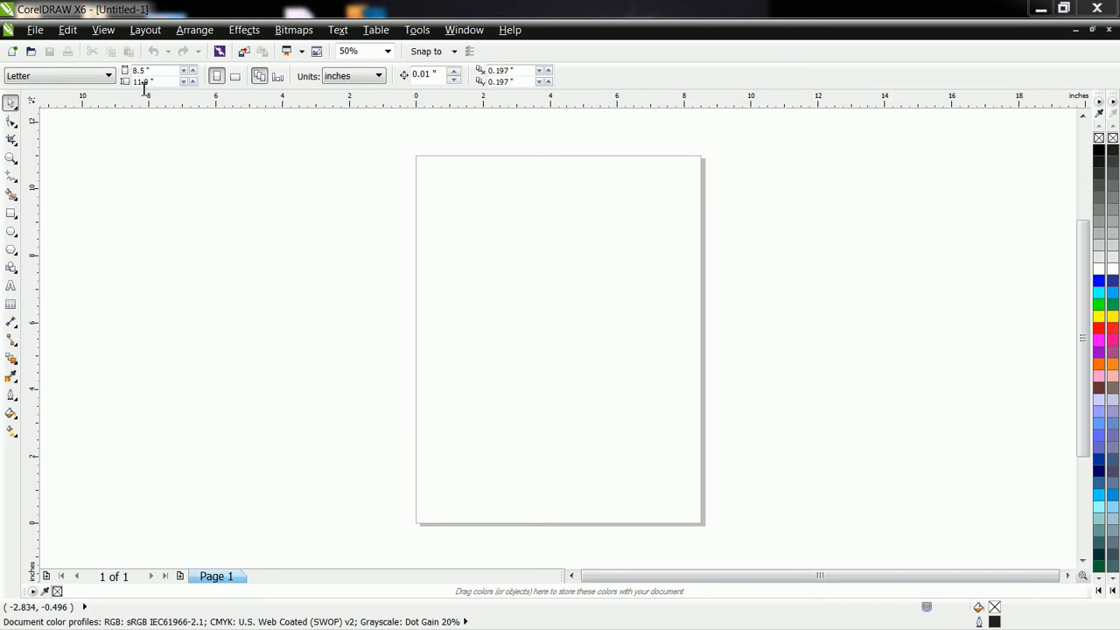
# Review the available page sizes and drawing units, and try landscape page orientation before returning to portrait
pyautogui.click(110, 76)
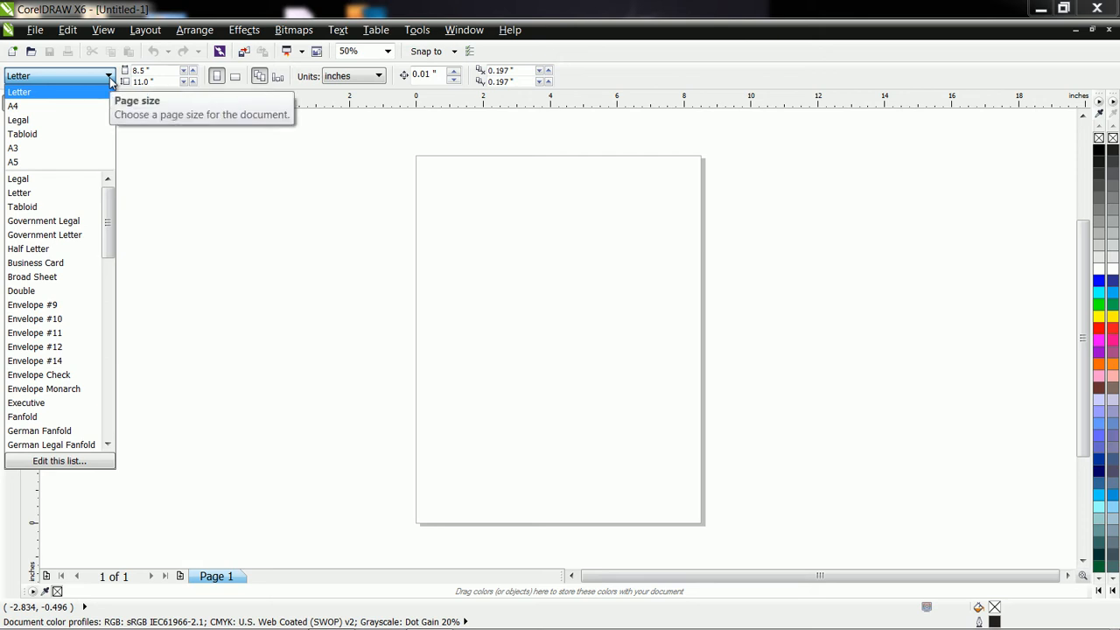
pyautogui.click(110, 77)
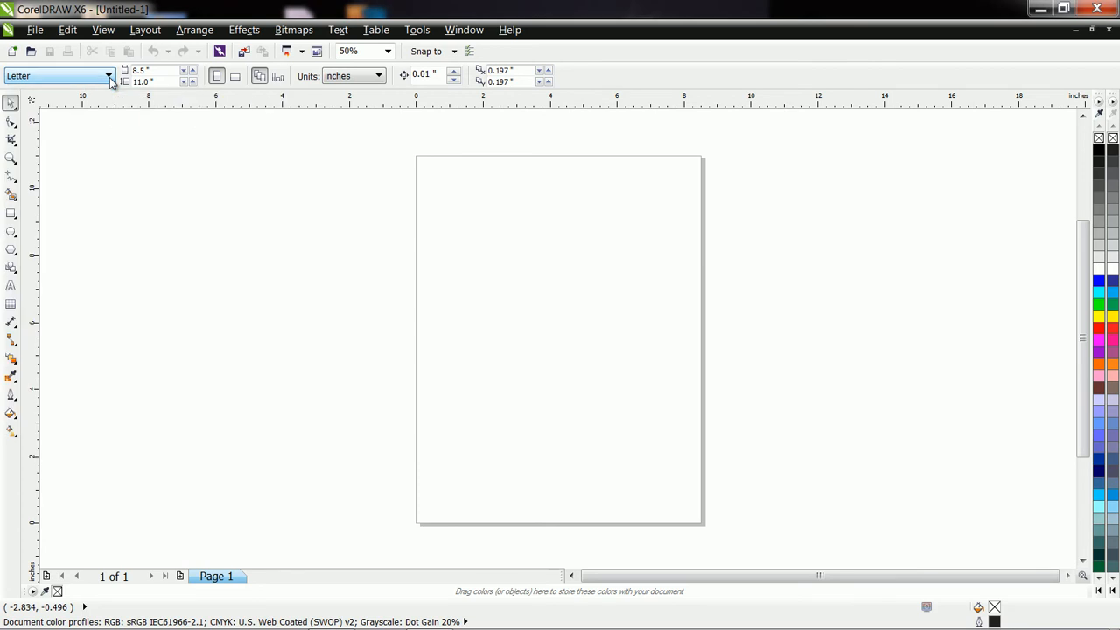
pyautogui.click(234, 77)
pyautogui.click(217, 77)
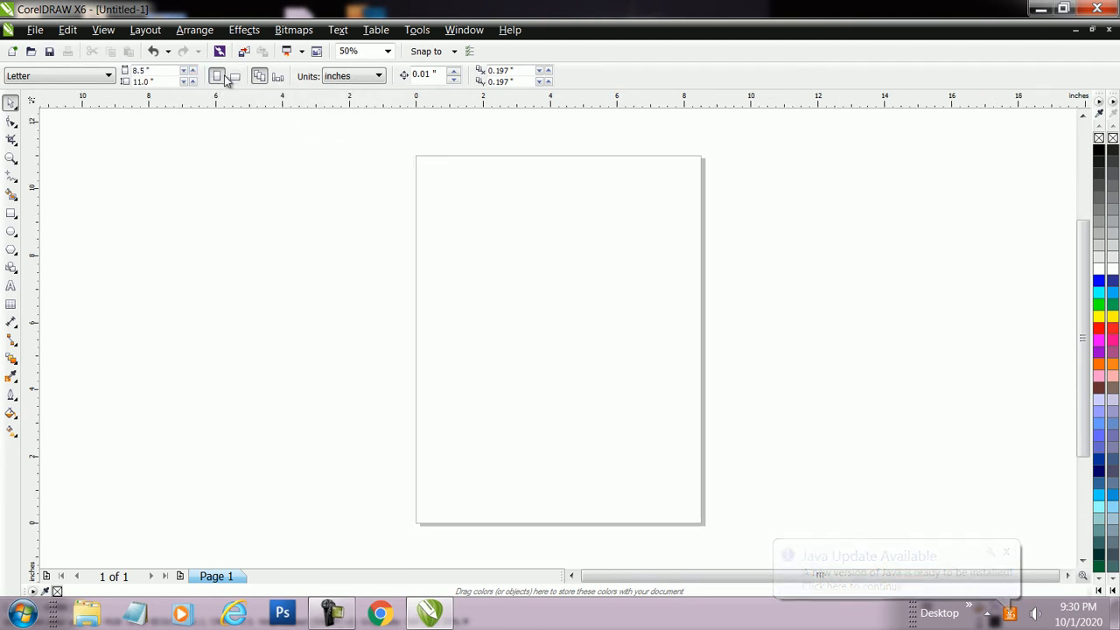
pyautogui.click(237, 77)
pyautogui.click(217, 77)
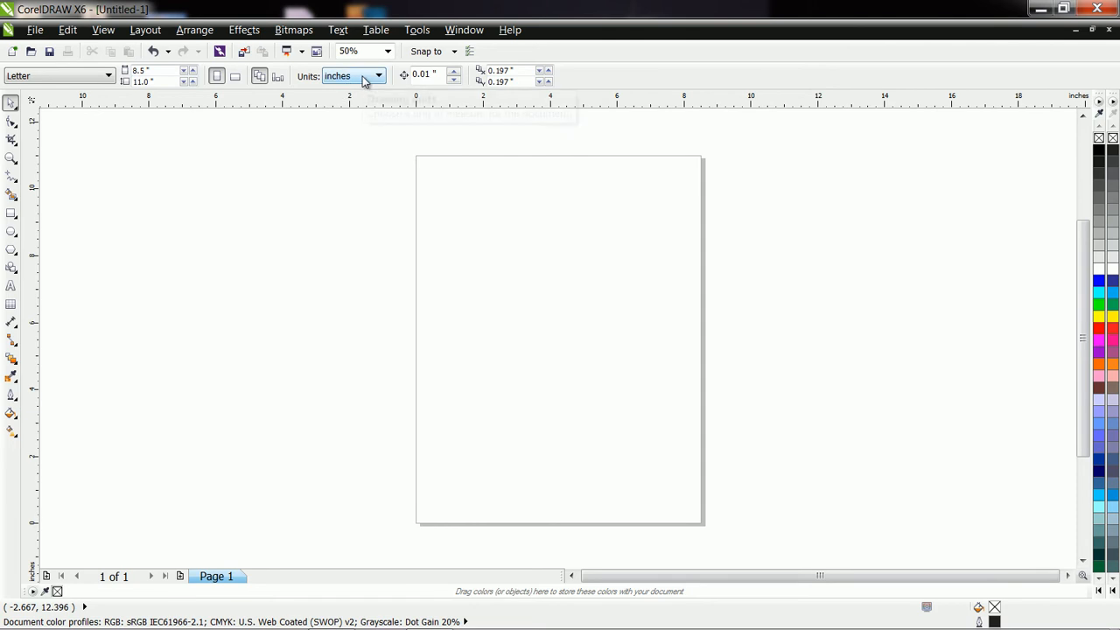
pyautogui.click(363, 78)
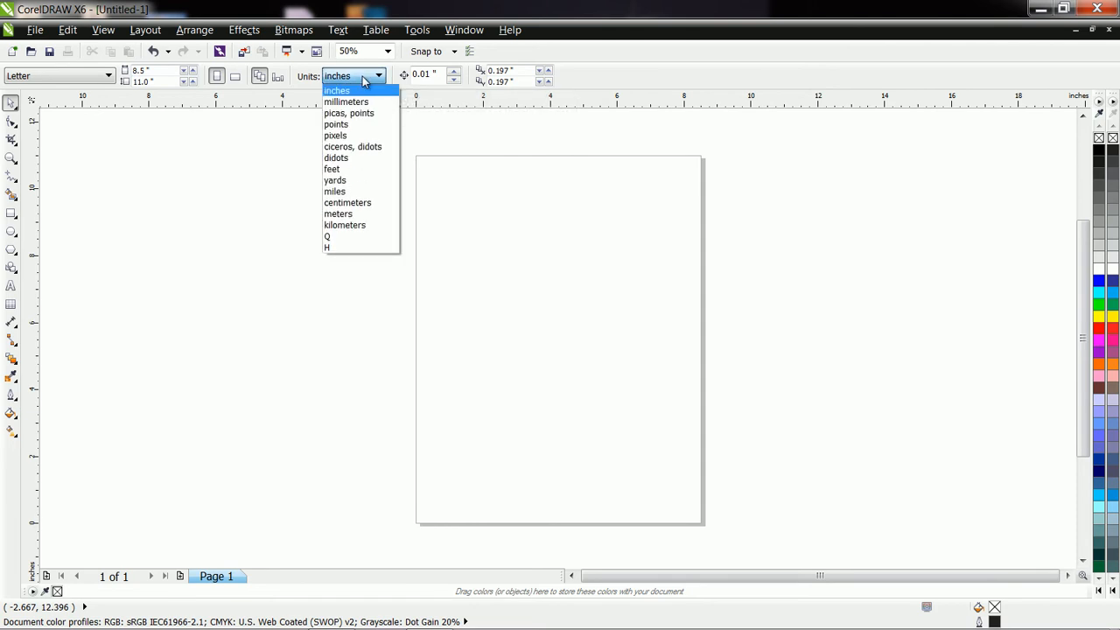
pyautogui.click(364, 78)
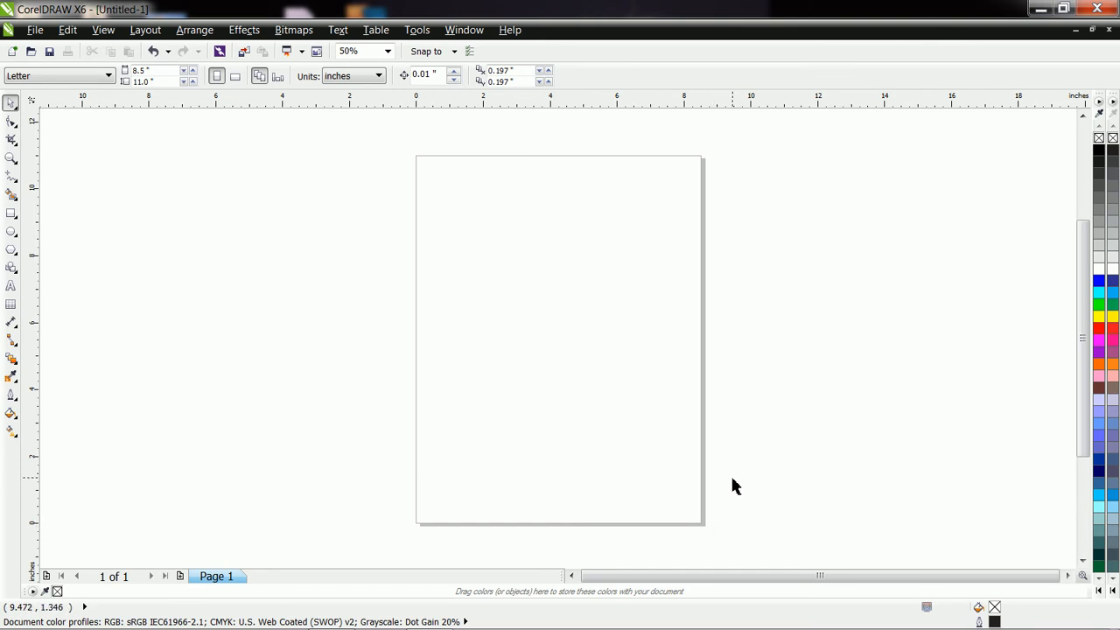
# Examine the tools grouped in the toolbox, including the Shape, Crop, Smart Fill and Fill groups
pyautogui.click(10, 157)
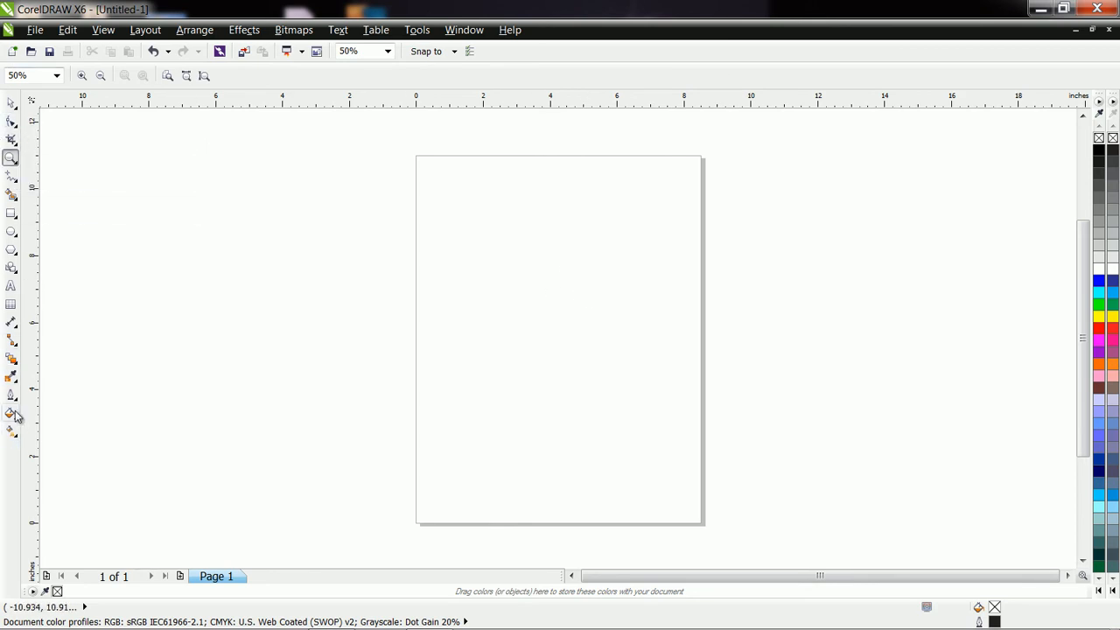
pyautogui.click(18, 145)
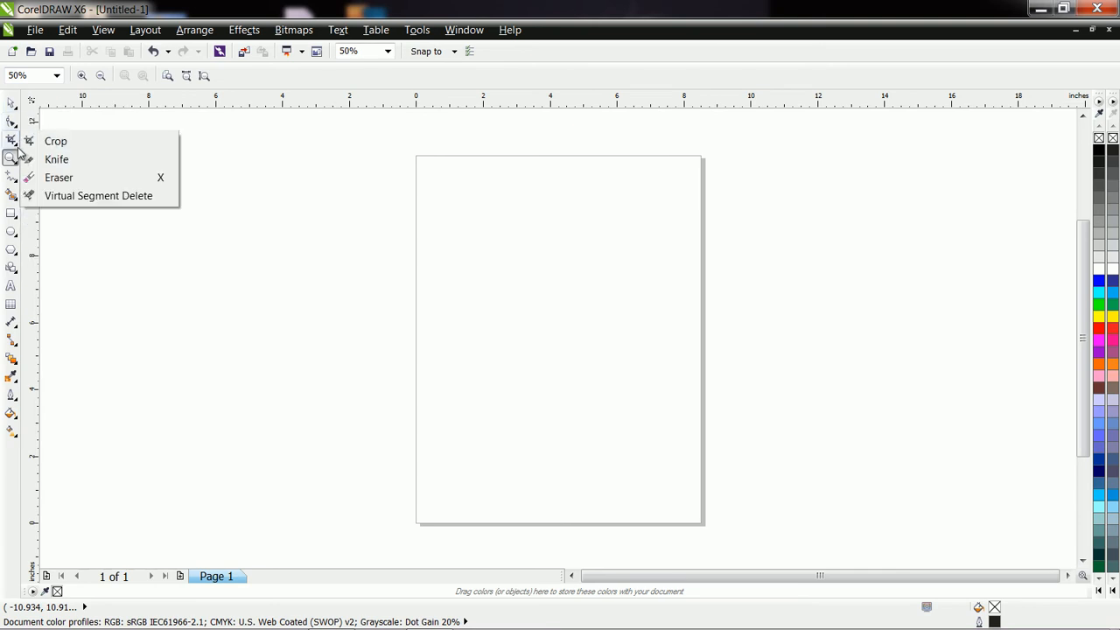
pyautogui.click(17, 130)
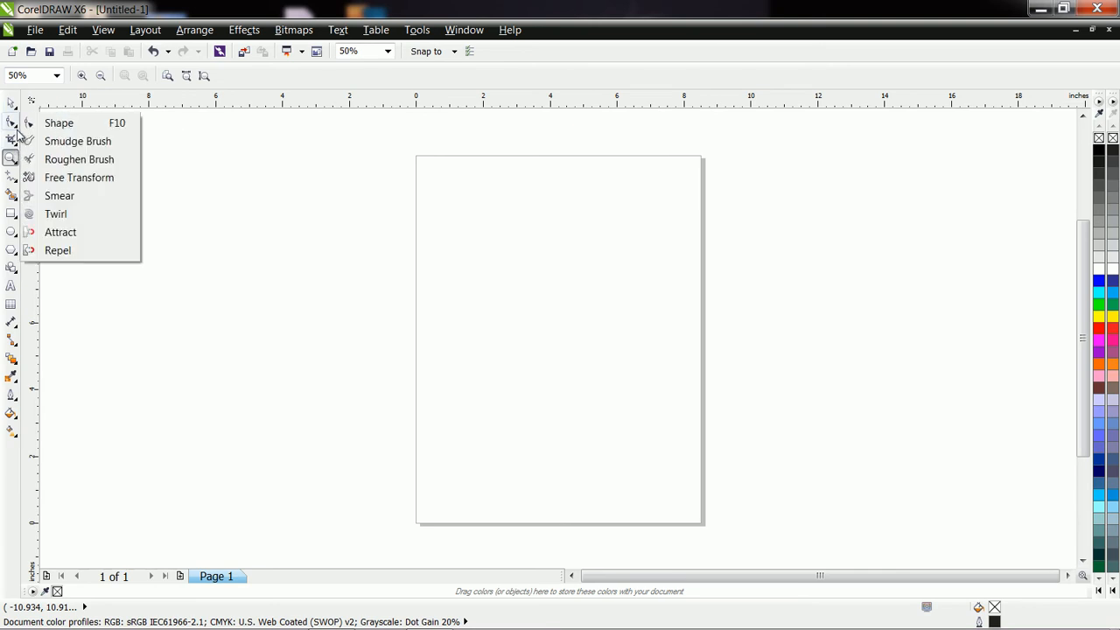
pyautogui.click(11, 158)
pyautogui.click(11, 176)
pyautogui.click(12, 194)
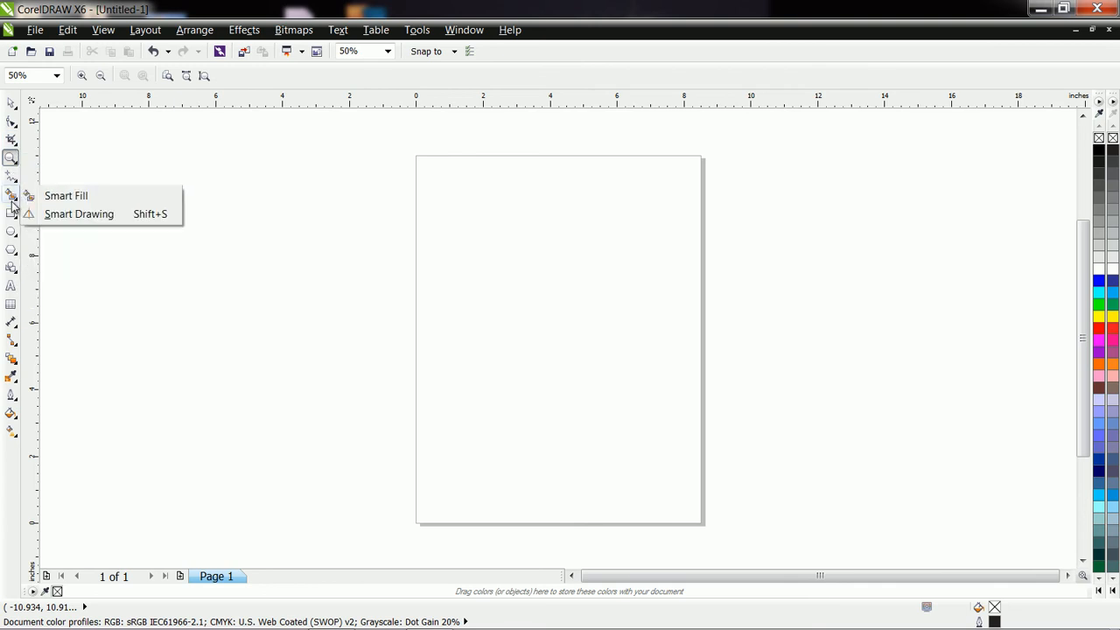
pyautogui.click(11, 230)
pyautogui.click(11, 249)
pyautogui.click(11, 267)
pyautogui.click(12, 324)
pyautogui.click(11, 359)
pyautogui.click(12, 394)
pyautogui.click(12, 413)
pyautogui.click(12, 432)
pyautogui.click(11, 341)
pyautogui.click(11, 250)
pyautogui.click(11, 195)
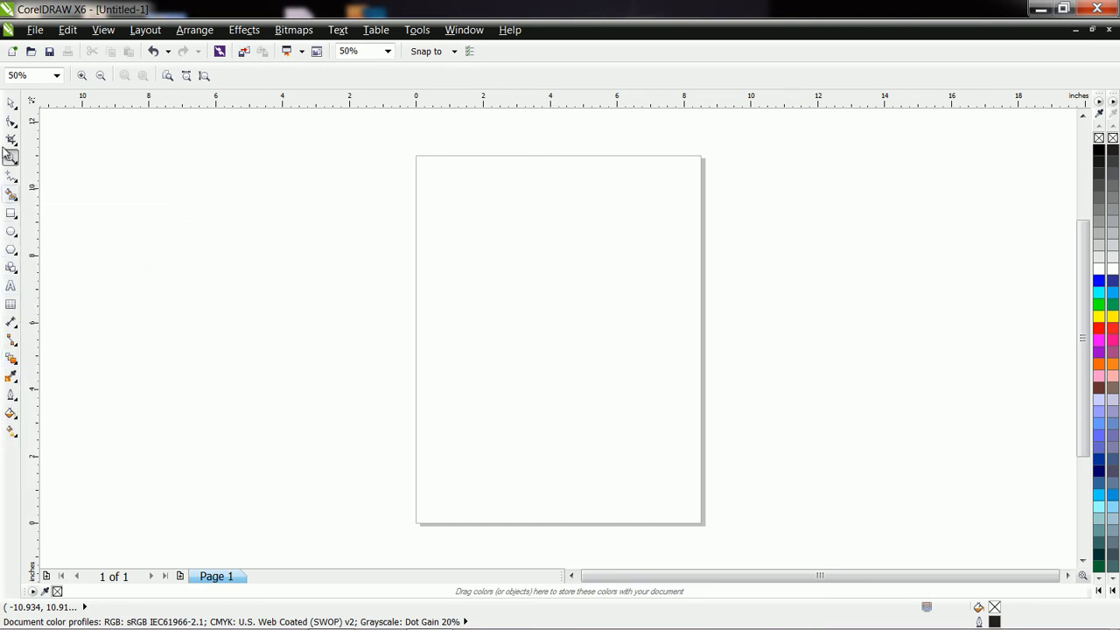
pyautogui.click(11, 140)
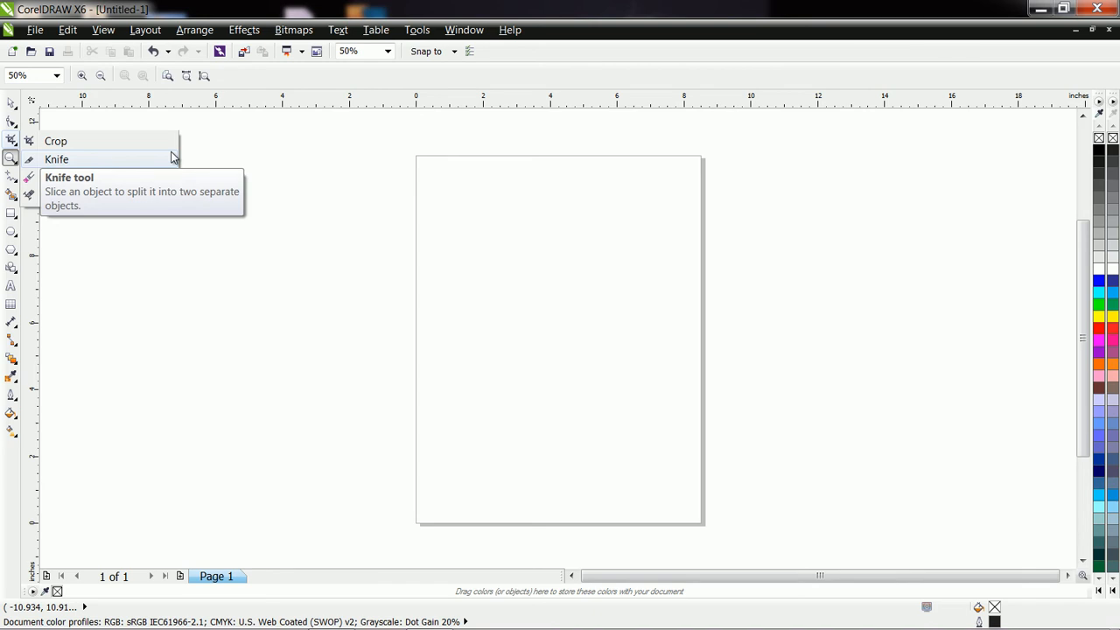
pyautogui.click(12, 194)
pyautogui.click(12, 268)
pyautogui.click(12, 431)
pyautogui.click(11, 413)
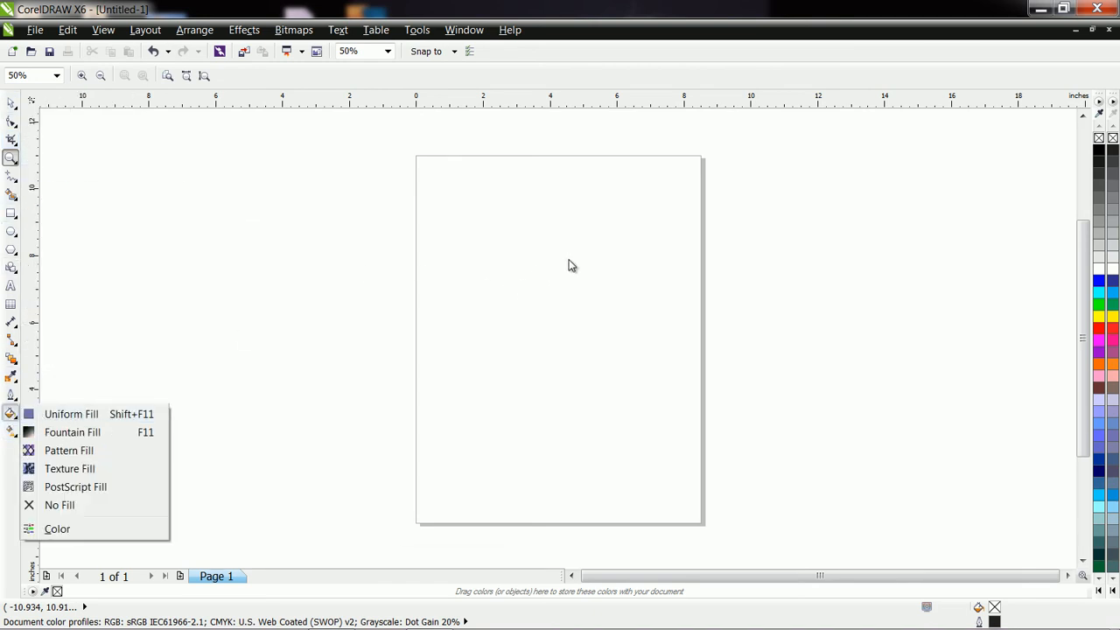
# Zoom in on the middle of the page to 199%, zoom back out to 100%, and return to the Pick tool
pyautogui.click(10, 161)
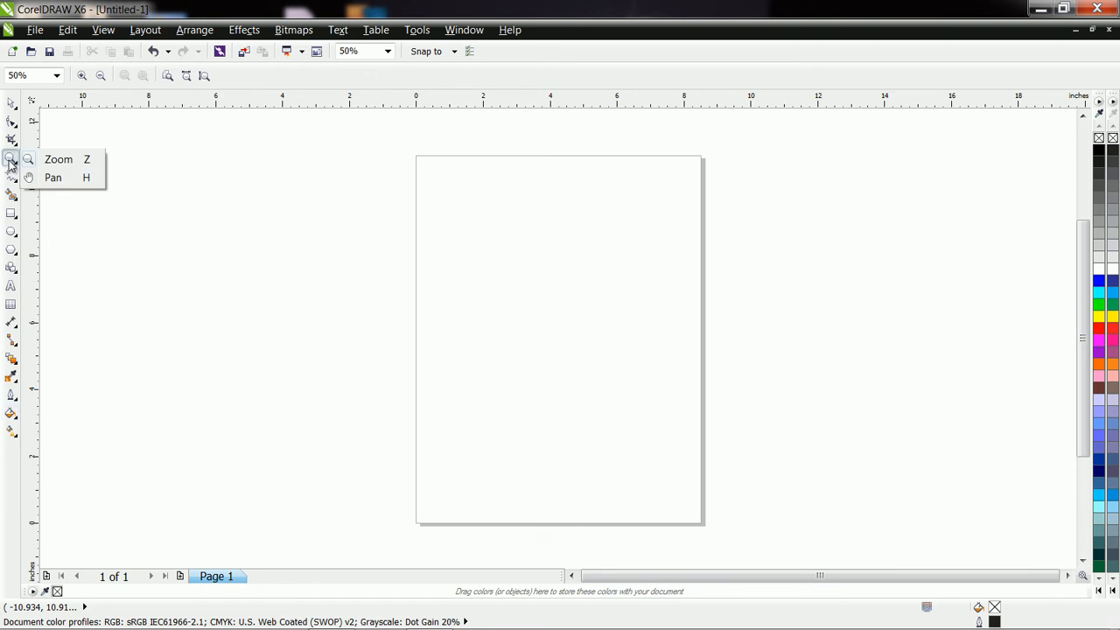
pyautogui.click(74, 164)
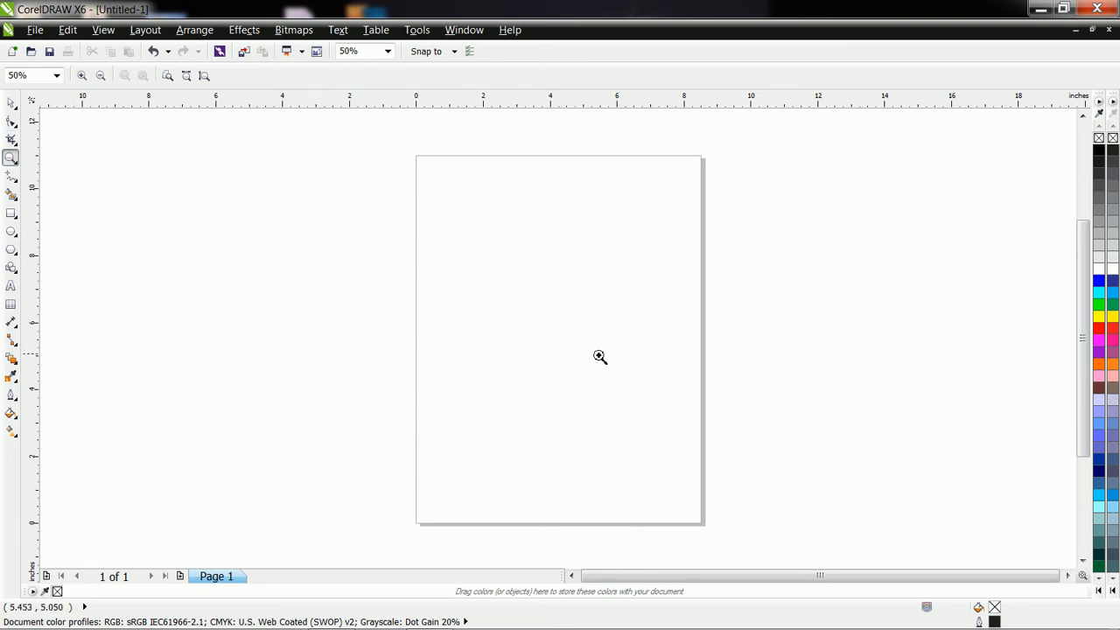
pyautogui.click(583, 342)
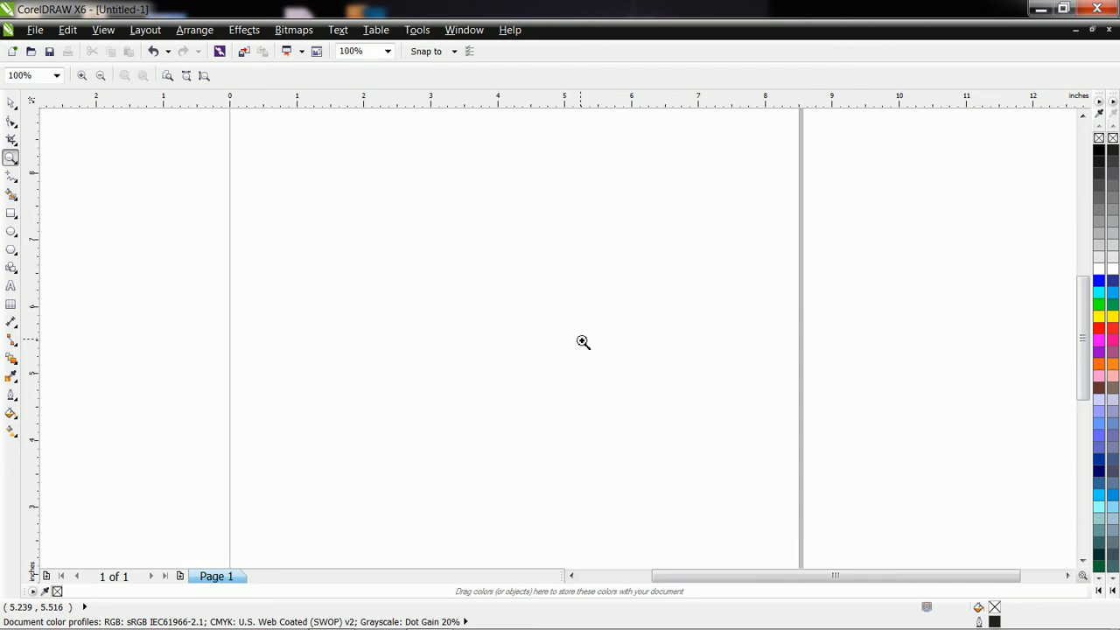
pyautogui.click(535, 332)
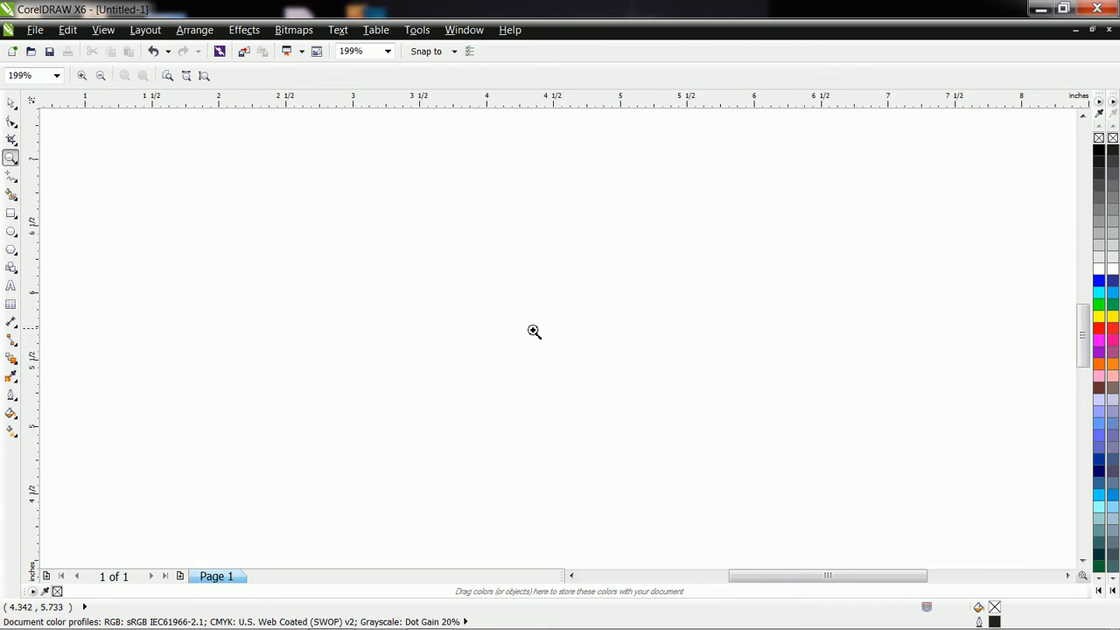
pyautogui.rightClick(532, 329)
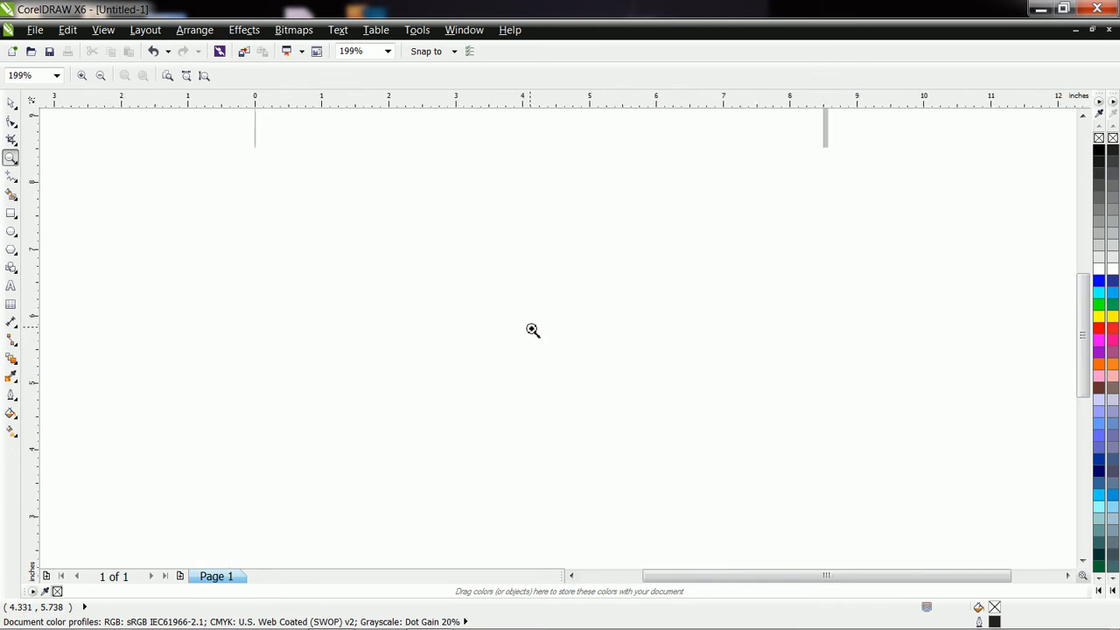
pyautogui.click(12, 105)
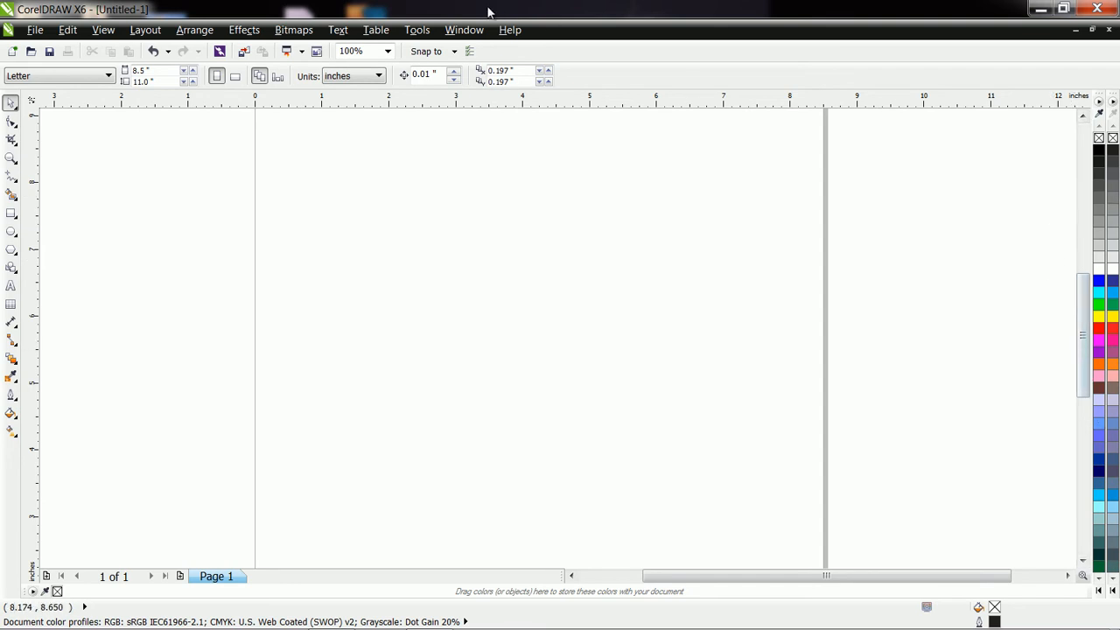
# Show the PANTONE Goe coated color palette and hide it again
pyautogui.click(480, 35)
pyautogui.moveTo(552, 158)
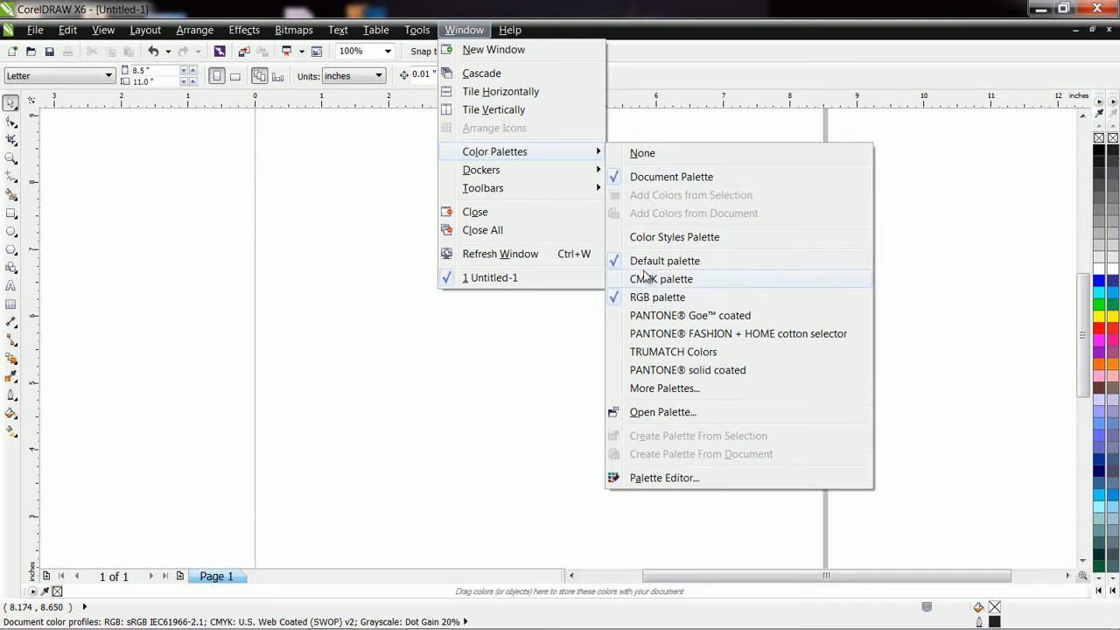
pyautogui.click(691, 321)
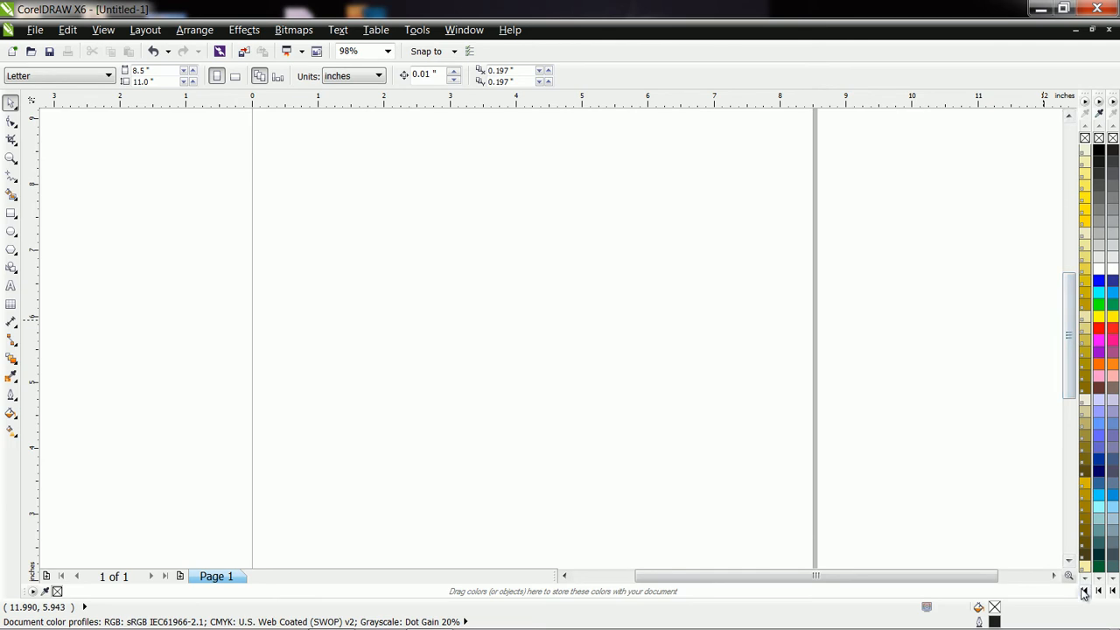
pyautogui.click(465, 31)
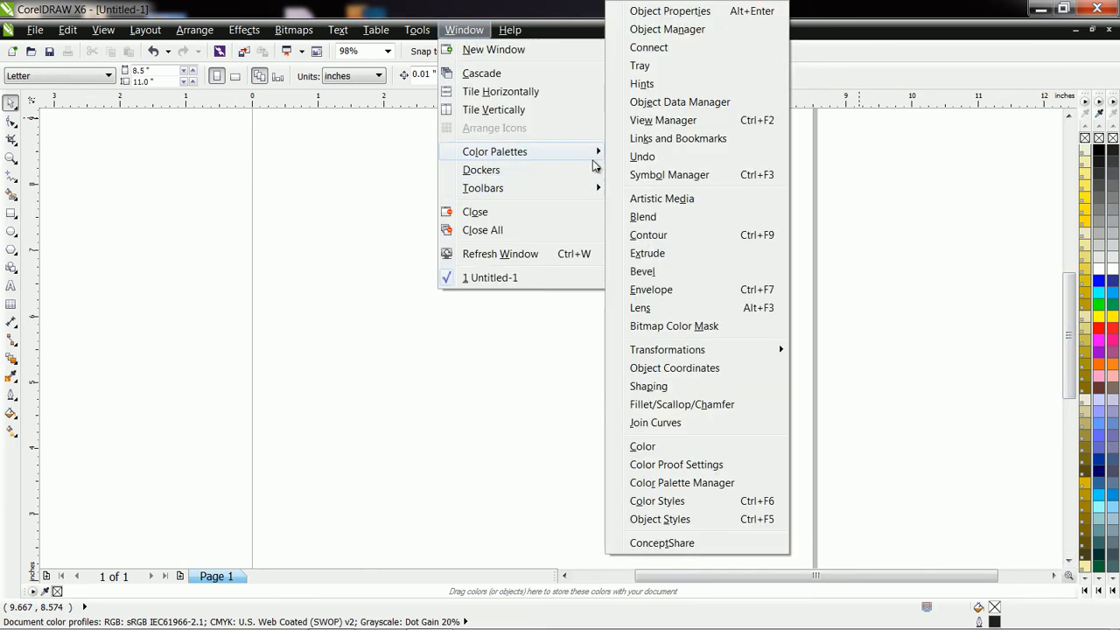
pyautogui.moveTo(595, 153)
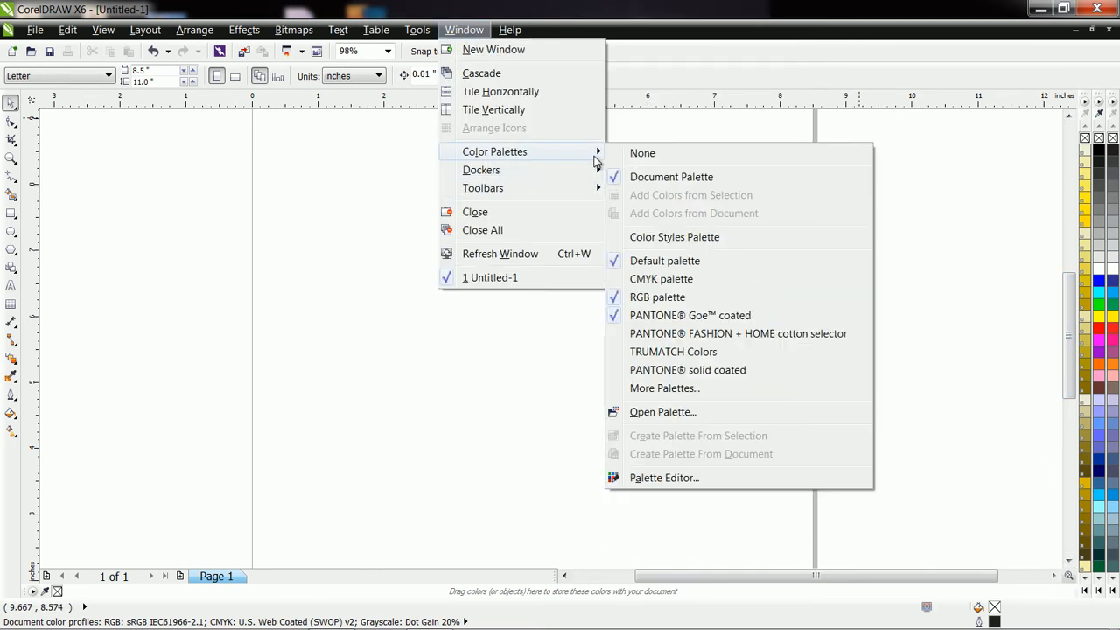
pyautogui.click(662, 316)
# Hide the RGB color palette, keeping the Default palette displayed
pyautogui.click(460, 31)
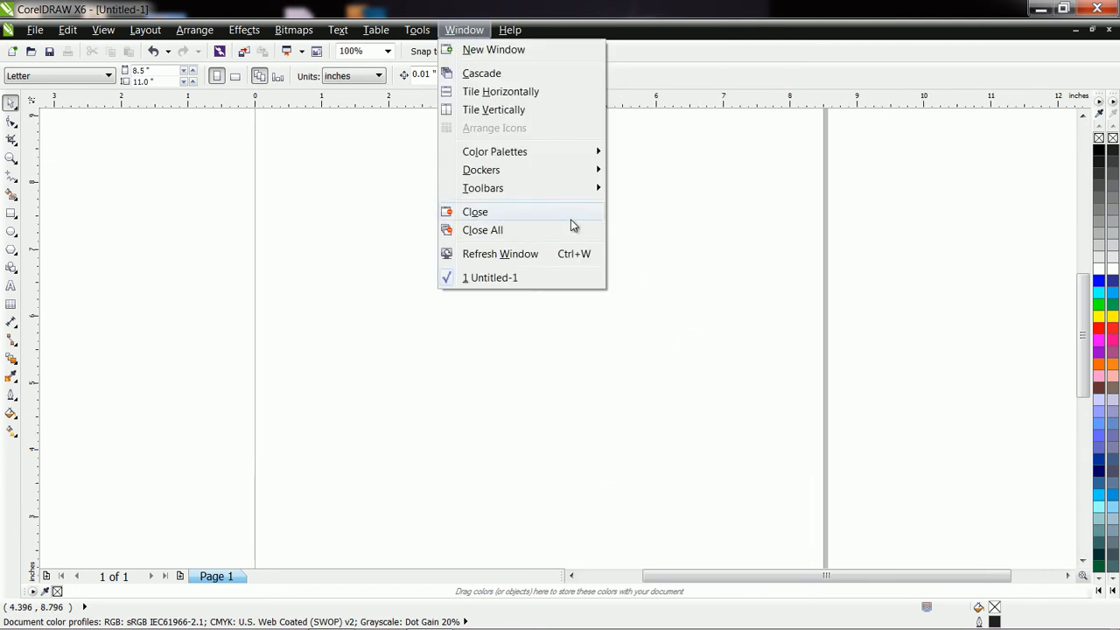
pyautogui.moveTo(580, 156)
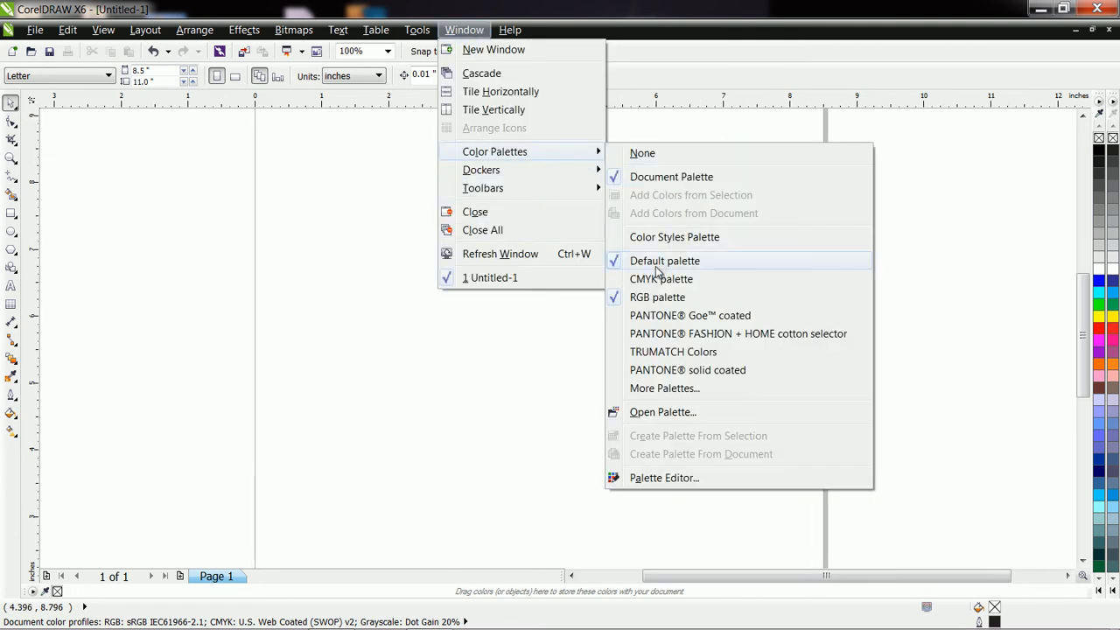
pyautogui.click(658, 299)
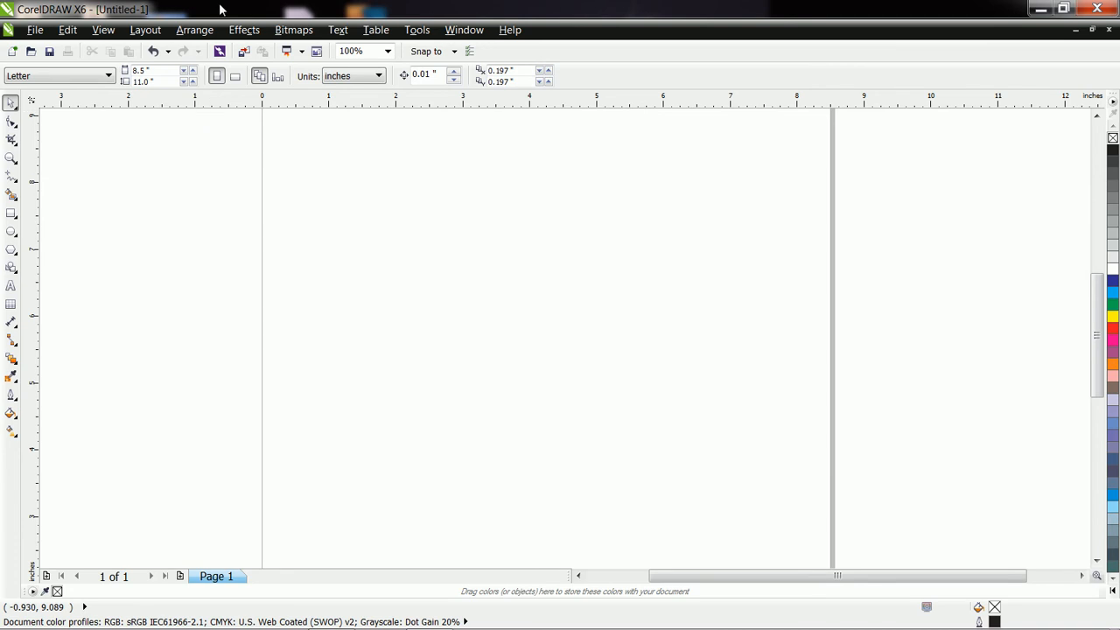
# Turn off the rulers around the drawing window and turn them back on
pyautogui.click(112, 32)
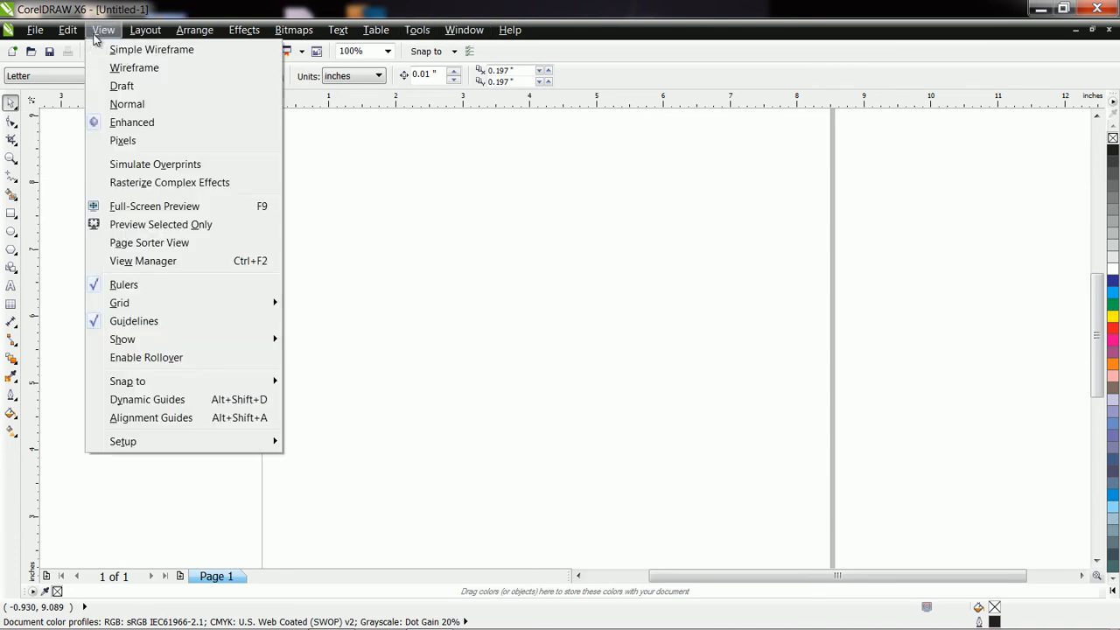
pyautogui.click(124, 285)
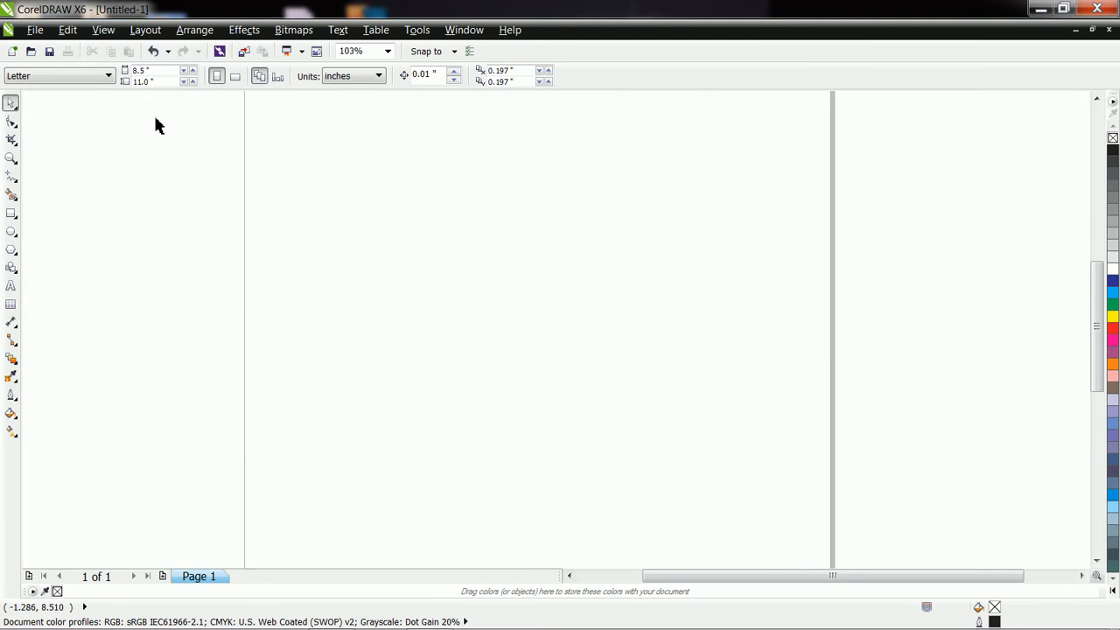
pyautogui.click(104, 30)
pyautogui.click(144, 285)
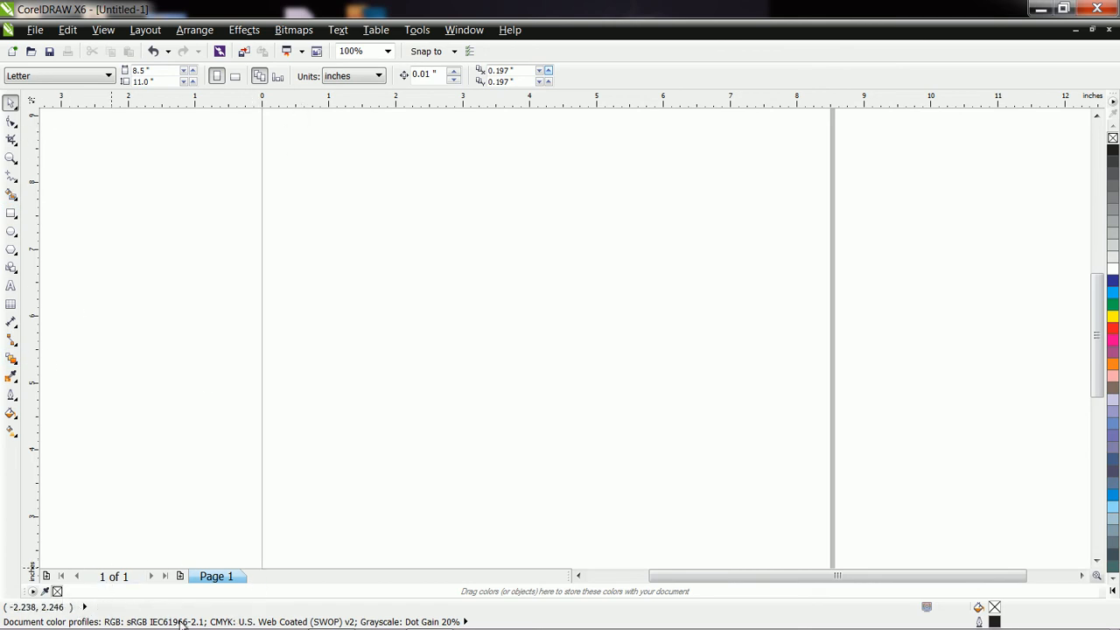
# Examine how the tool options change between the Rectangle, Zoom and Pick tools
pyautogui.click(10, 214)
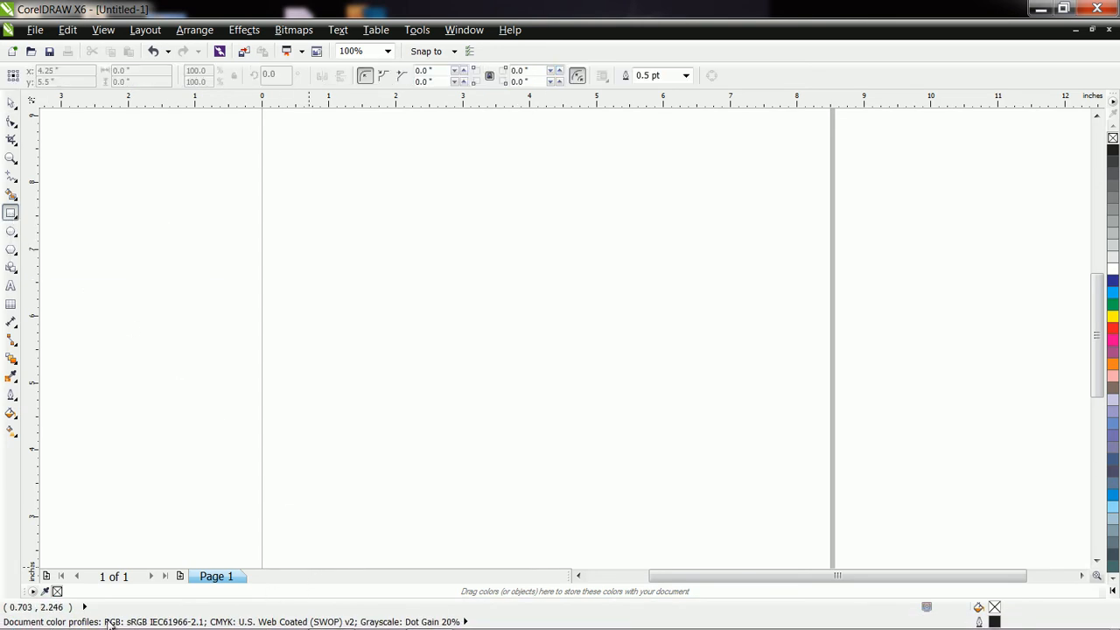
pyautogui.click(10, 159)
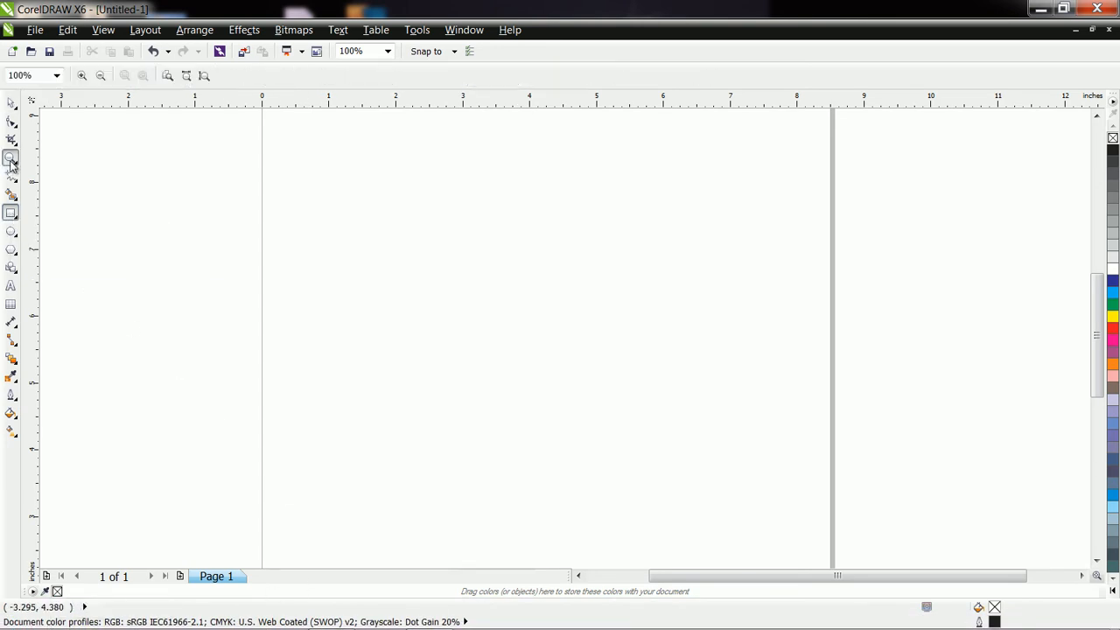
pyautogui.click(12, 106)
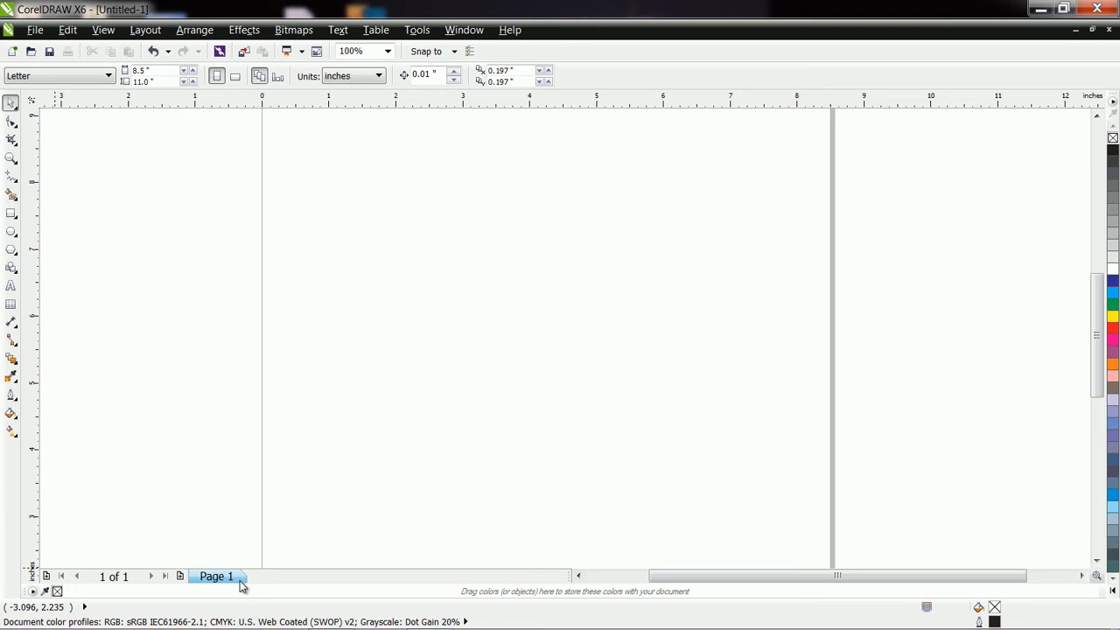
# Add three new pages to the document after Page 1
pyautogui.click(180, 577)
pyautogui.click(180, 577)
pyautogui.click(180, 577)
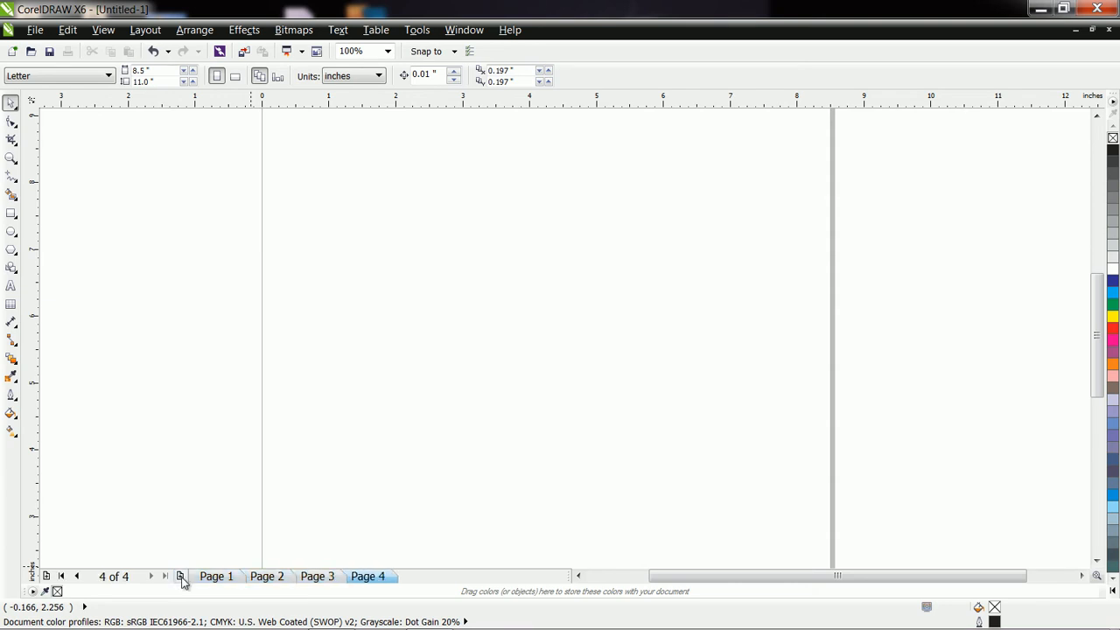
# Return to Page 1 and draw a rectangle about 2.68 by 1.56 inches near the middle of the page
pyautogui.click(216, 580)
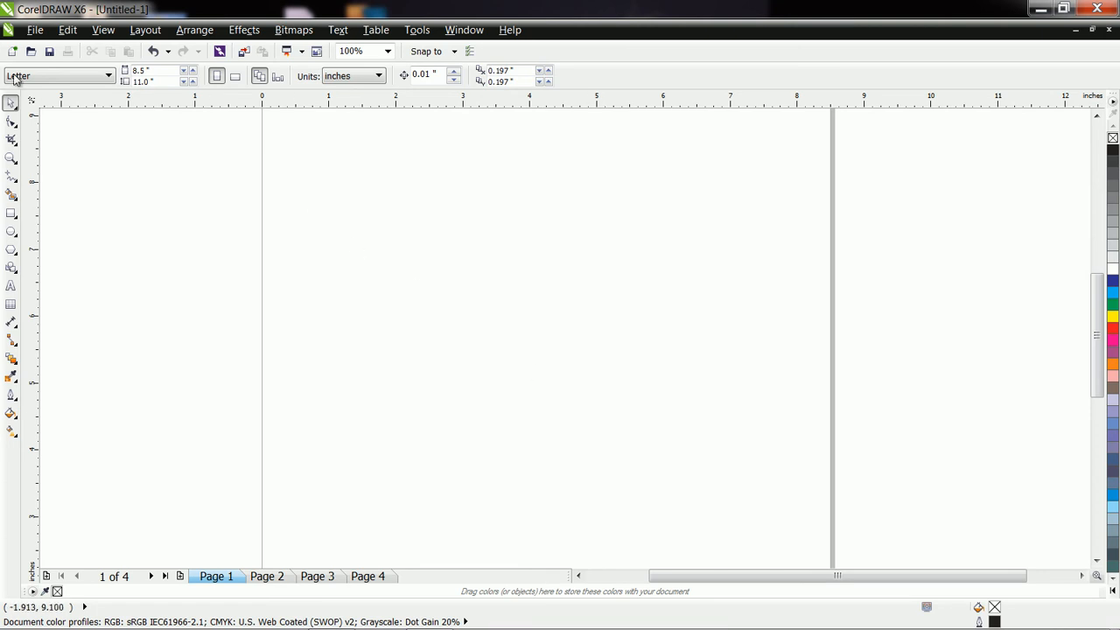
pyautogui.click(12, 212)
pyautogui.moveTo(442, 223)
pyautogui.mouseDown()
pyautogui.moveTo(477, 261)
pyautogui.moveTo(622, 328)
pyautogui.mouseUp()
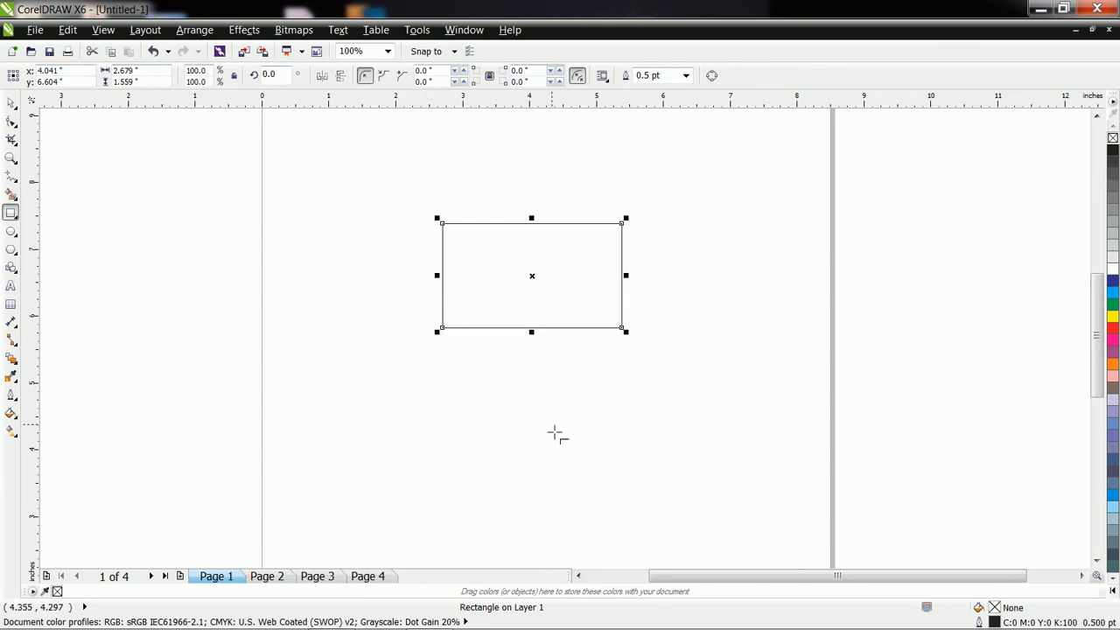
# Add the artistic text "ffdfd" below the rectangle
pyautogui.click(10, 286)
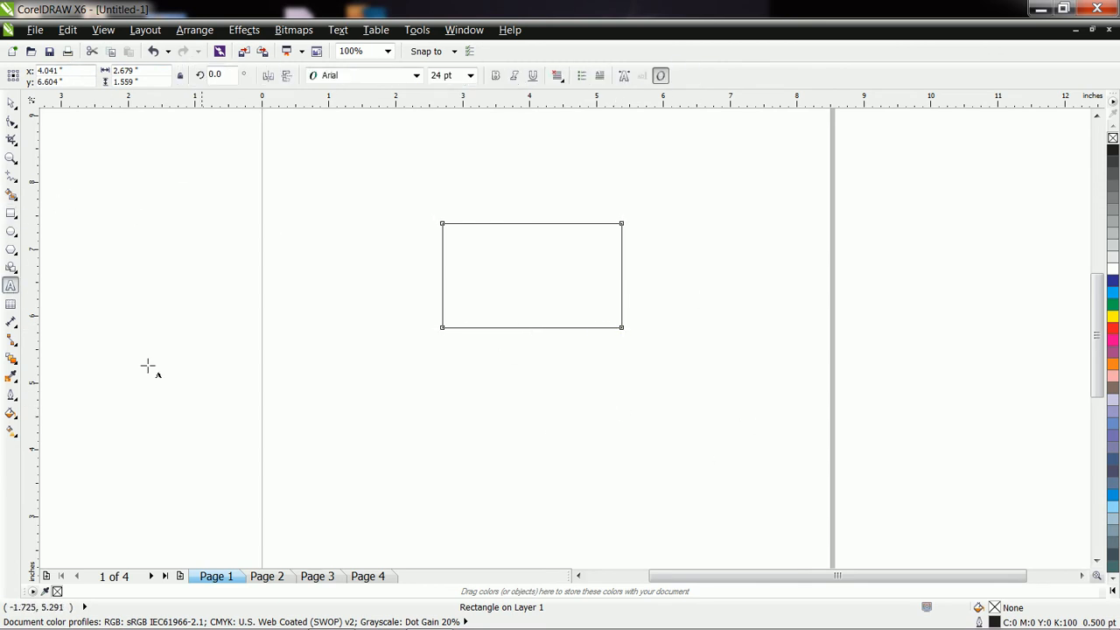
pyautogui.click(465, 444)
pyautogui.write('ffdfd')
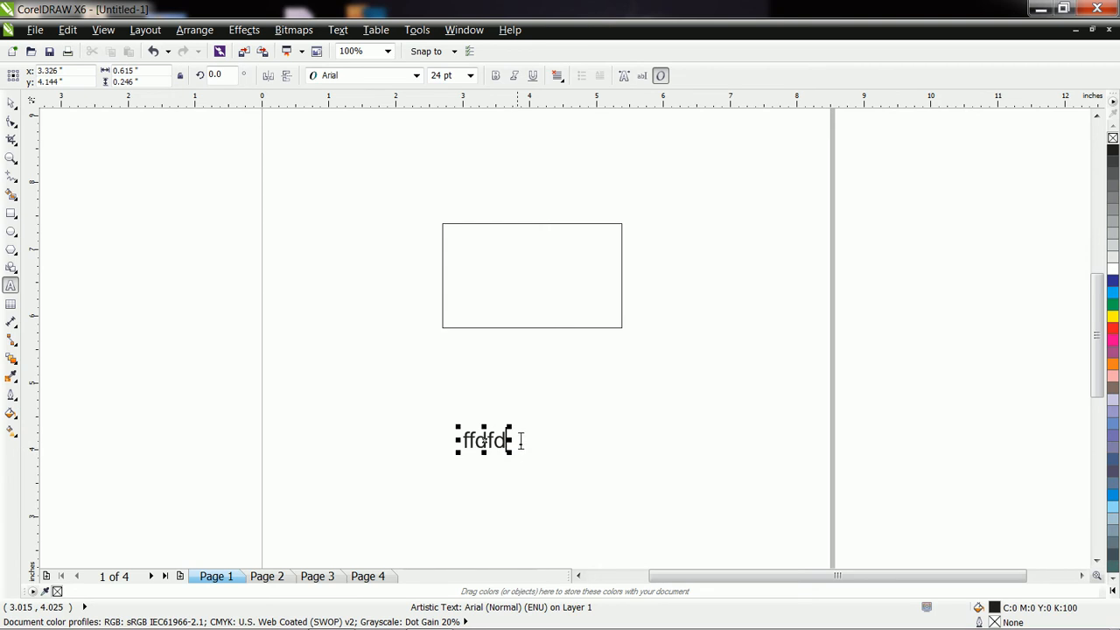
# Delete the text and the rectangle from Page 1 and dismiss the Adobe Acrobat Reader update notification
pyautogui.click(368, 423)
pyautogui.click(475, 440)
pyautogui.hotkey('ctrl', 'space')
pyautogui.click(481, 442)
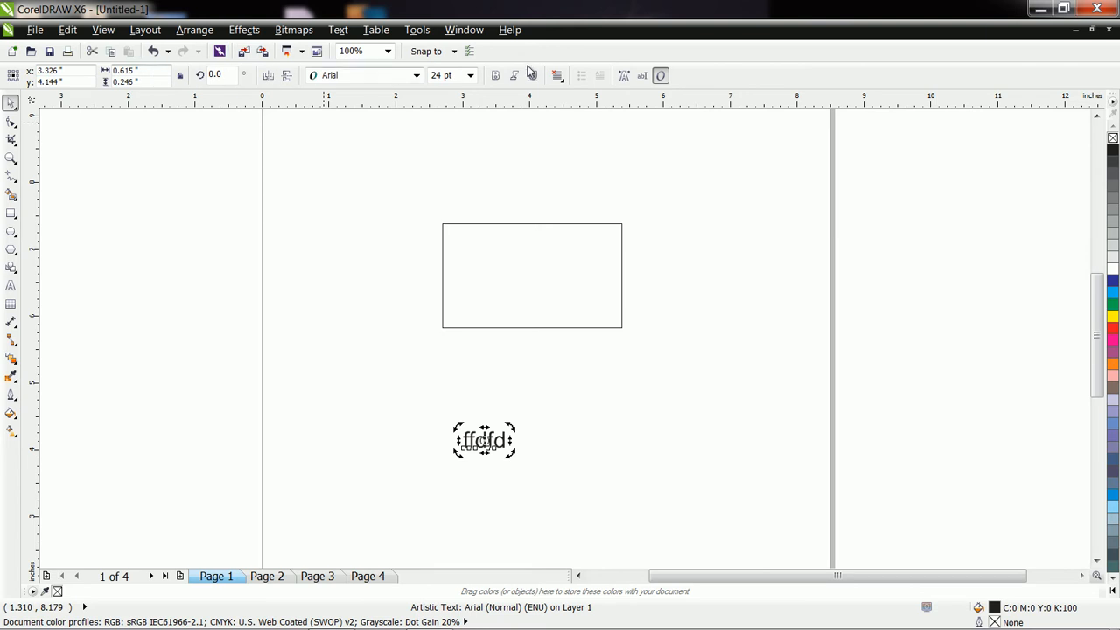
pyautogui.press('Delete')
pyautogui.click(515, 225)
pyautogui.press('Delete')
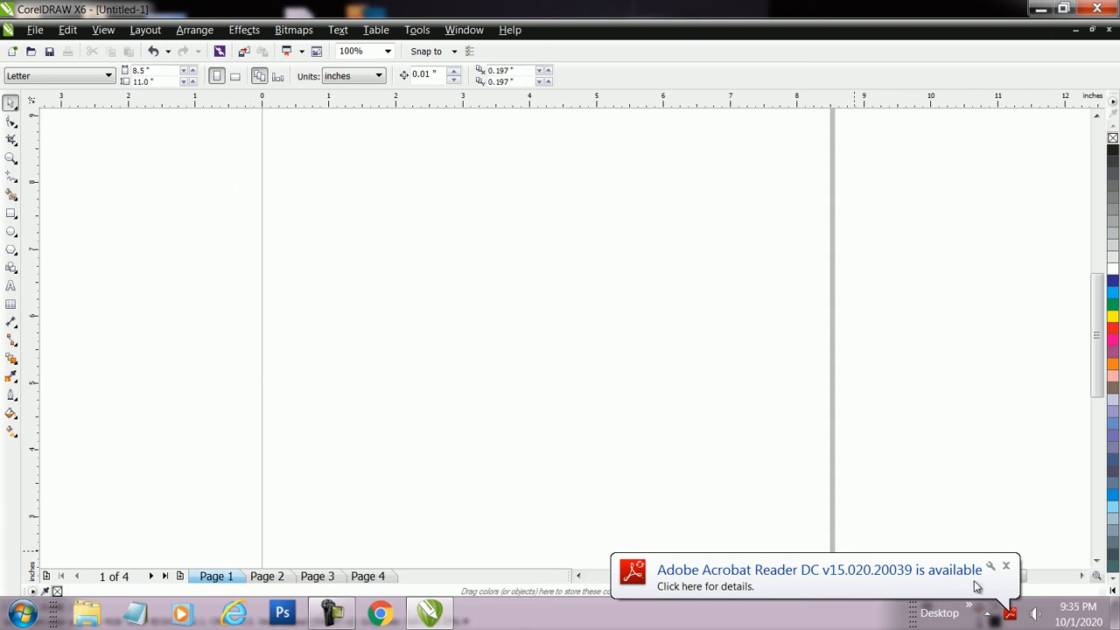
pyautogui.click(1008, 568)
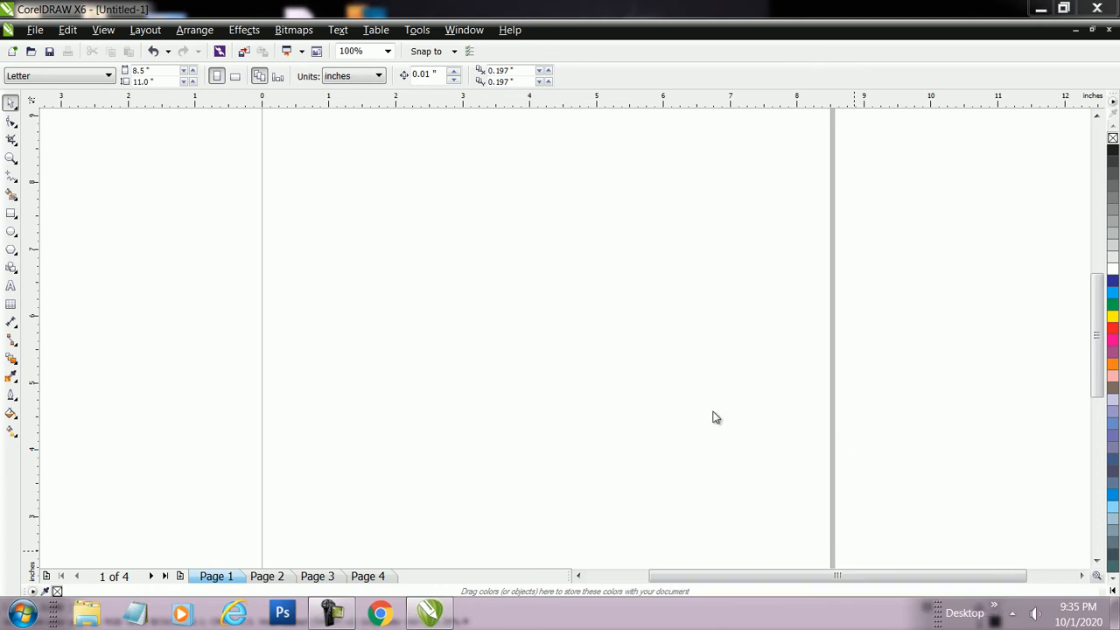
# Draw a rectangle about 3.53 by 2.32 inches near the middle of the page and fill it with cyan
pyautogui.click(13, 216)
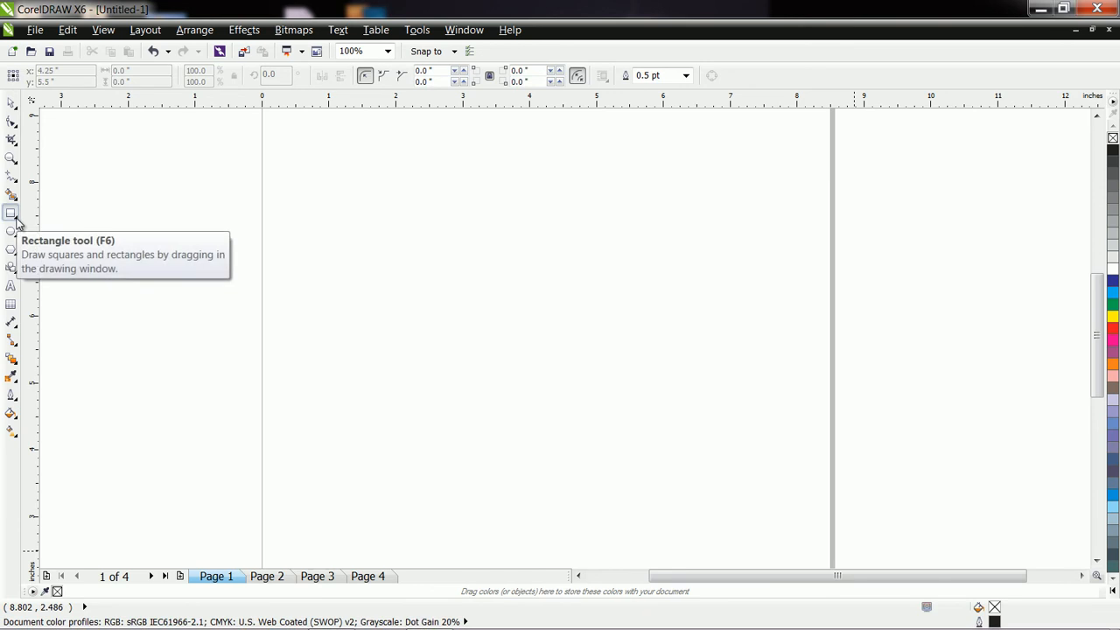
pyautogui.click(16, 219)
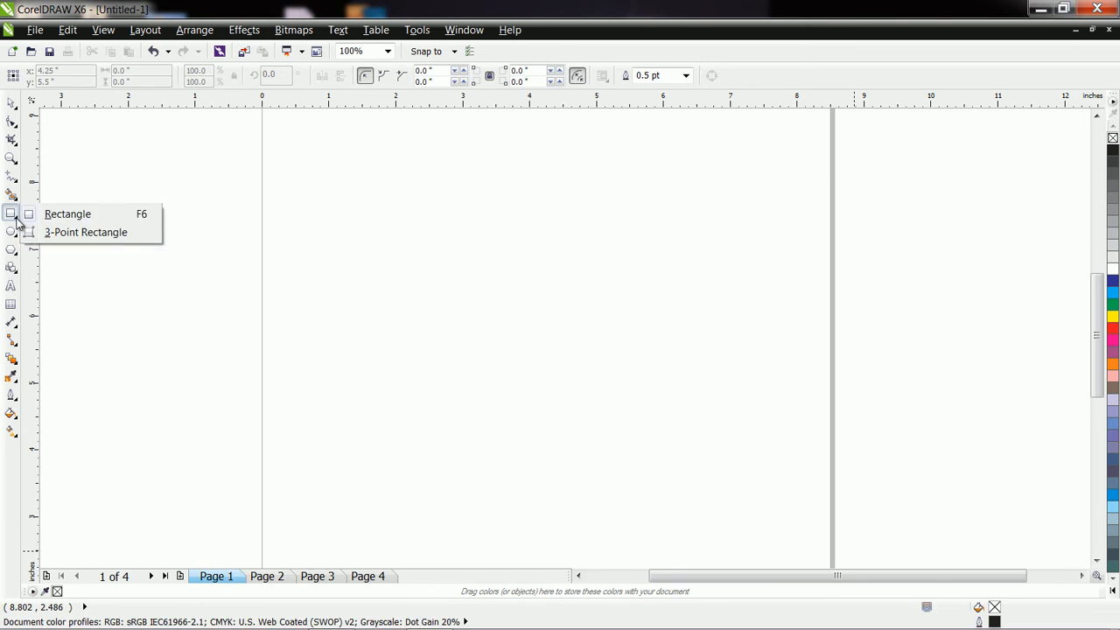
pyautogui.click(66, 217)
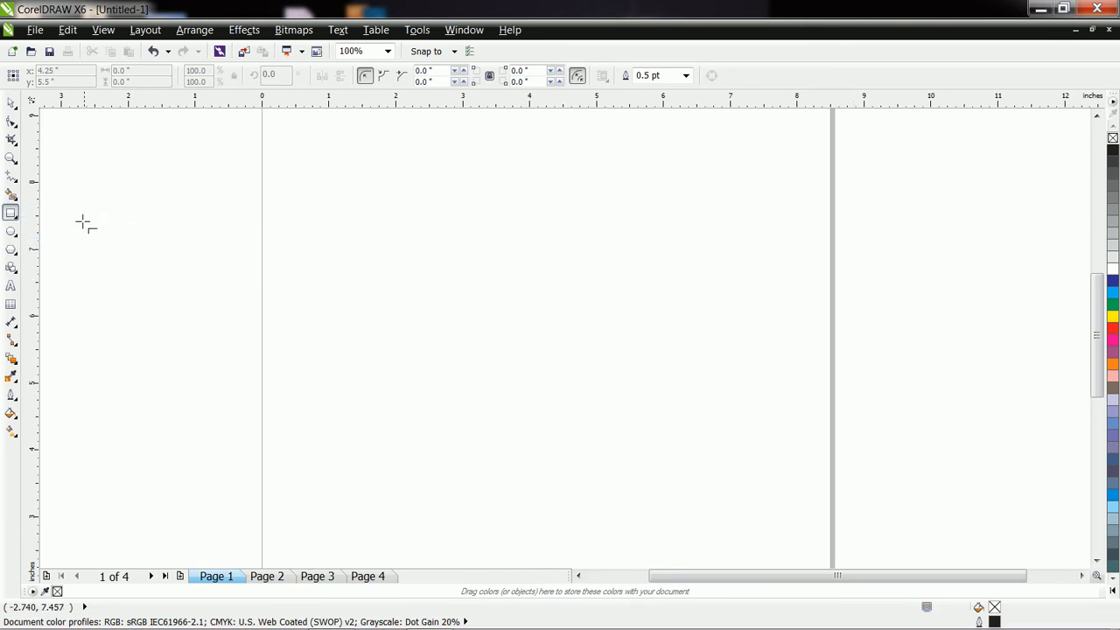
pyautogui.moveTo(385, 230); pyautogui.dragTo(620, 382)
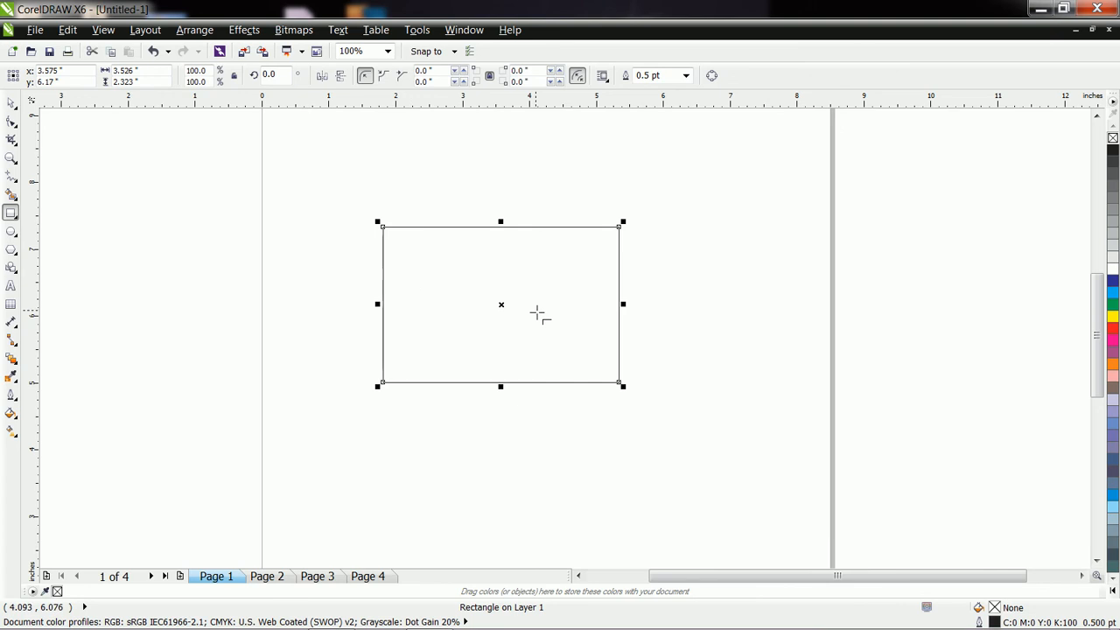
pyautogui.click(13, 104)
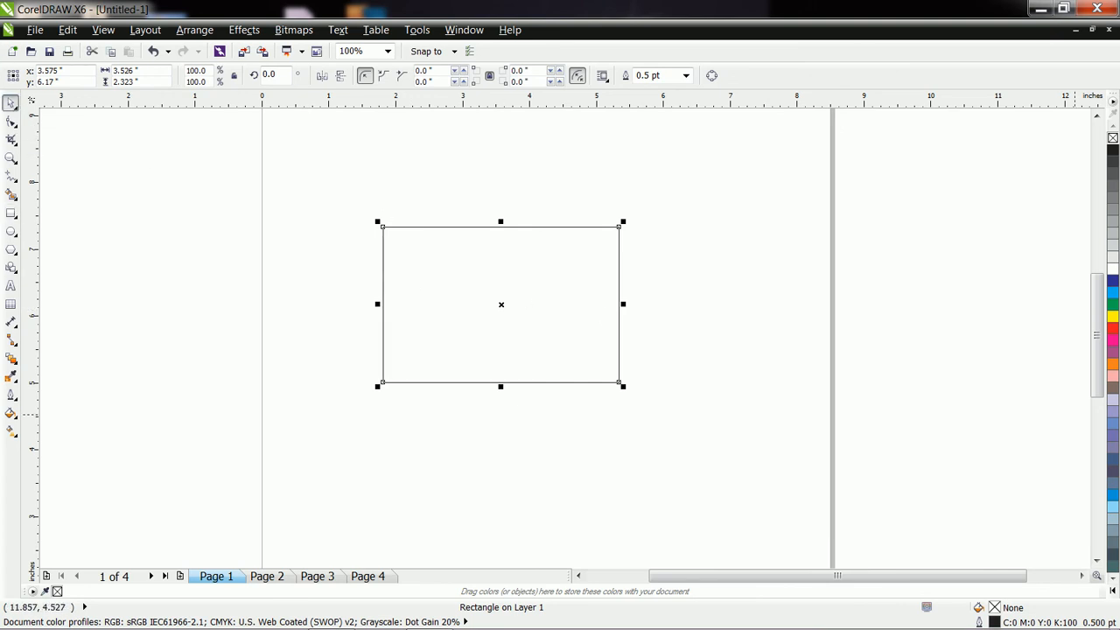
pyautogui.click(1113, 300)
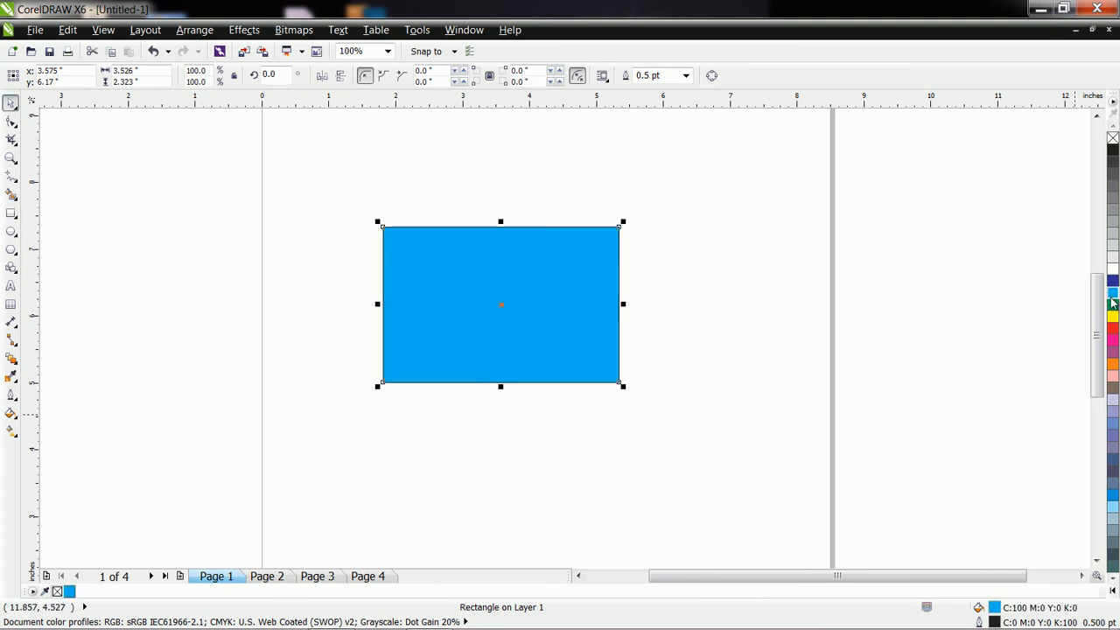
# Move the cyan rectangle slightly and enlarge it to about 4.14 by 2.77 inches
pyautogui.moveTo(506, 317)
pyautogui.mouseDown()
pyautogui.moveTo(549, 301)
pyautogui.moveTo(513, 331)
pyautogui.mouseUp()
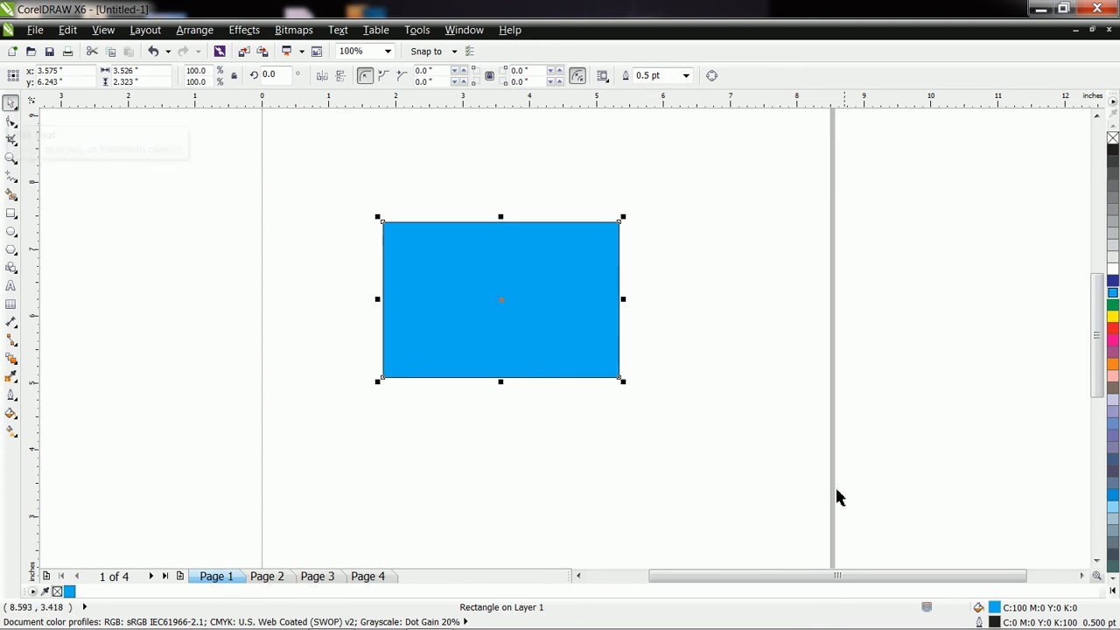
pyautogui.moveTo(627, 387)
pyautogui.mouseDown()
pyautogui.moveTo(565, 345)
pyautogui.moveTo(651, 404)
pyautogui.moveTo(605, 370)
pyautogui.moveTo(637, 393)
pyautogui.mouseUp()
pyautogui.moveTo(638, 305)
pyautogui.mouseDown()
pyautogui.moveTo(521, 305)
pyautogui.moveTo(648, 310)
pyautogui.mouseUp()
pyautogui.moveTo(516, 392)
pyautogui.mouseDown()
pyautogui.moveTo(519, 460)
pyautogui.moveTo(517, 396)
pyautogui.mouseUp()
pyautogui.moveTo(645, 399); pyautogui.dragTo(701, 417)
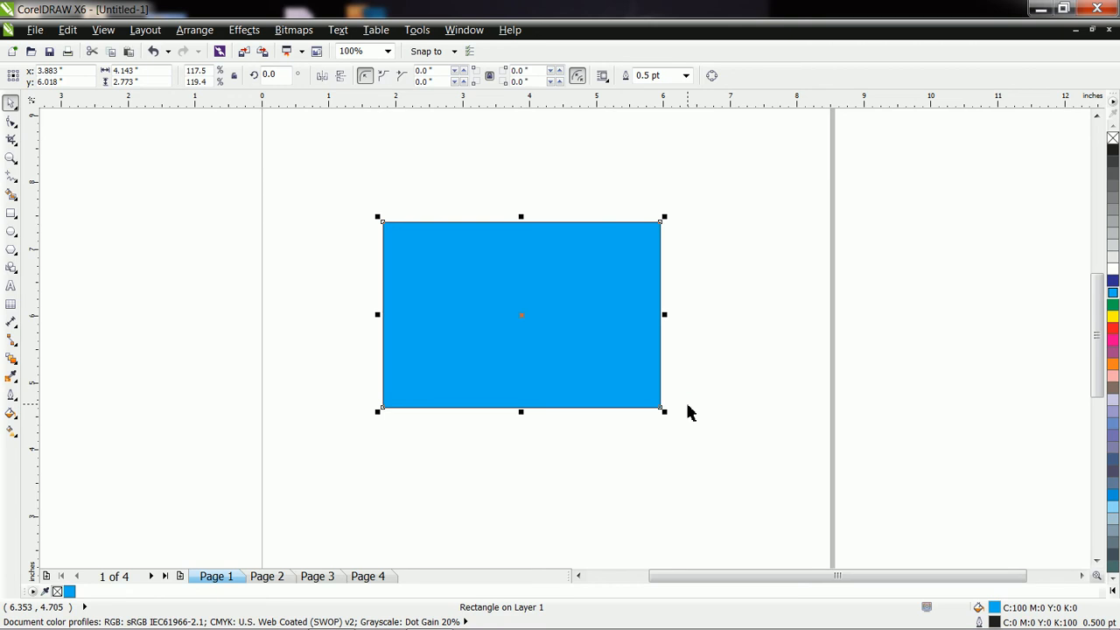
# Make a red copy of the cyan rectangle, shrunk about its centre to about 2.81 by 1.96 inches
pyautogui.click(1113, 329)
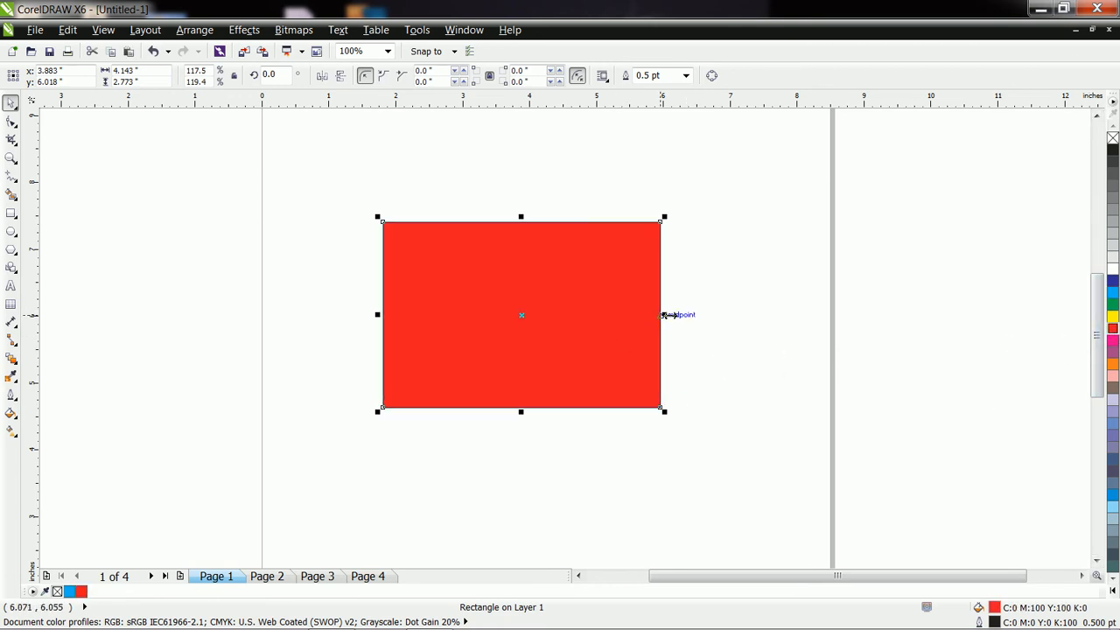
pyautogui.moveTo(665, 315); pyautogui.dragTo(619, 313)
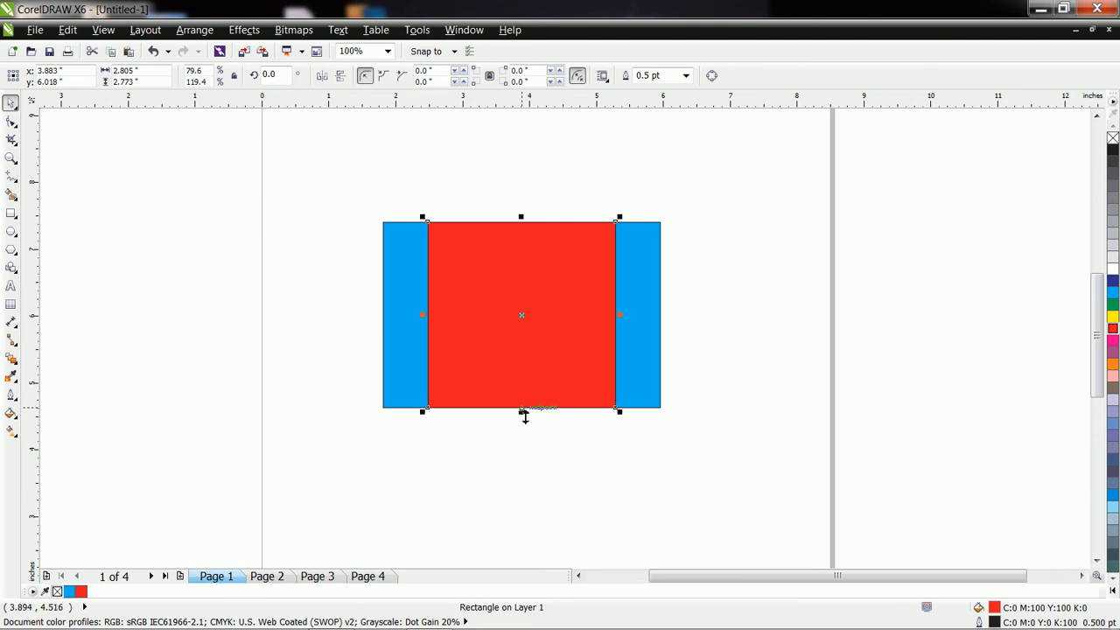
pyautogui.moveTo(525, 415); pyautogui.dragTo(525, 383)
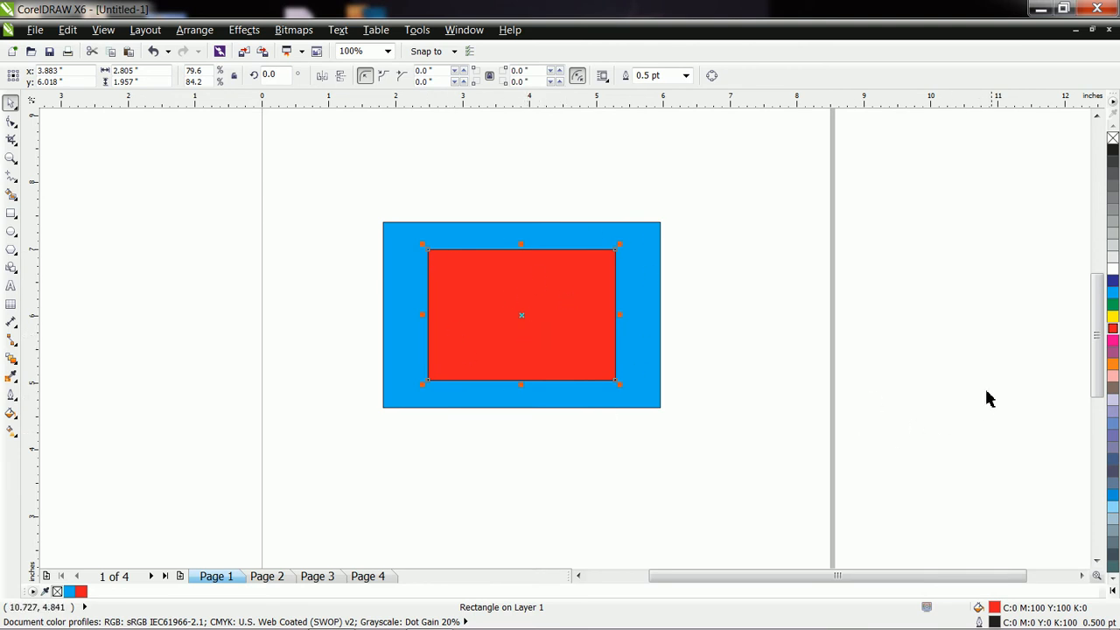
# Make a green copy of the red rectangle, scaled down about its centre to about 1.97 by 1.37 inches
pyautogui.click(1113, 305)
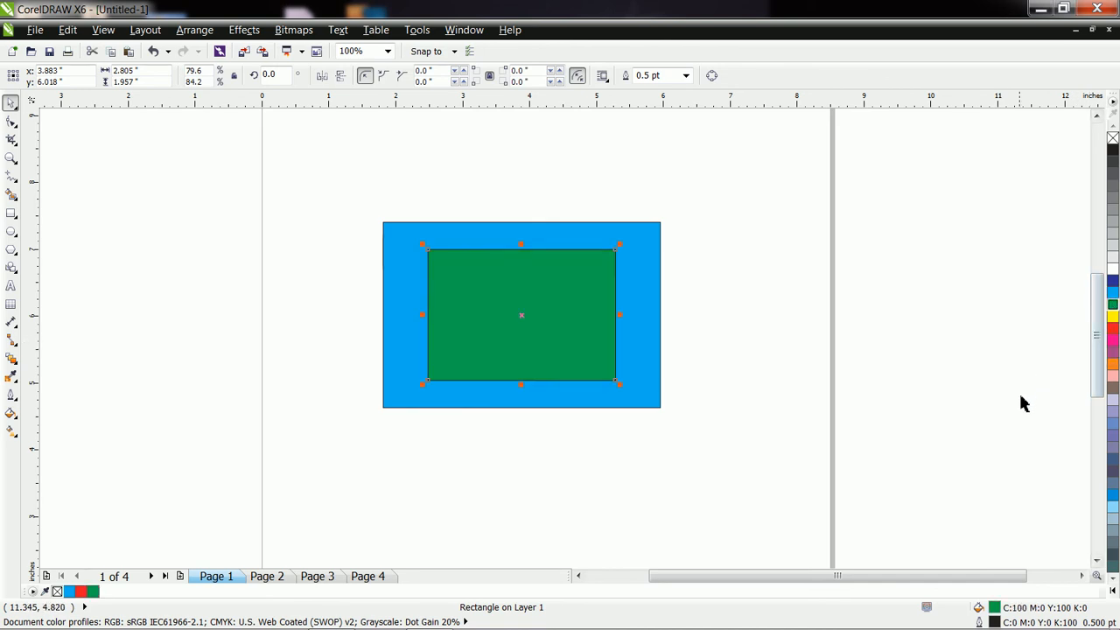
pyautogui.moveTo(619, 384); pyautogui.dragTo(604, 366)
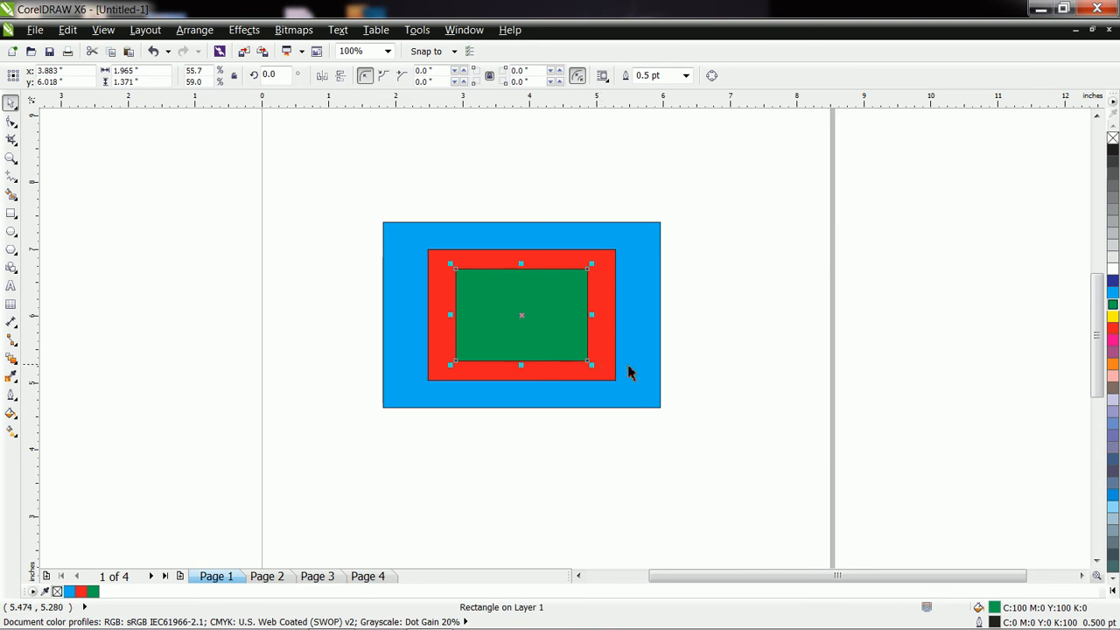
pyautogui.click(877, 383)
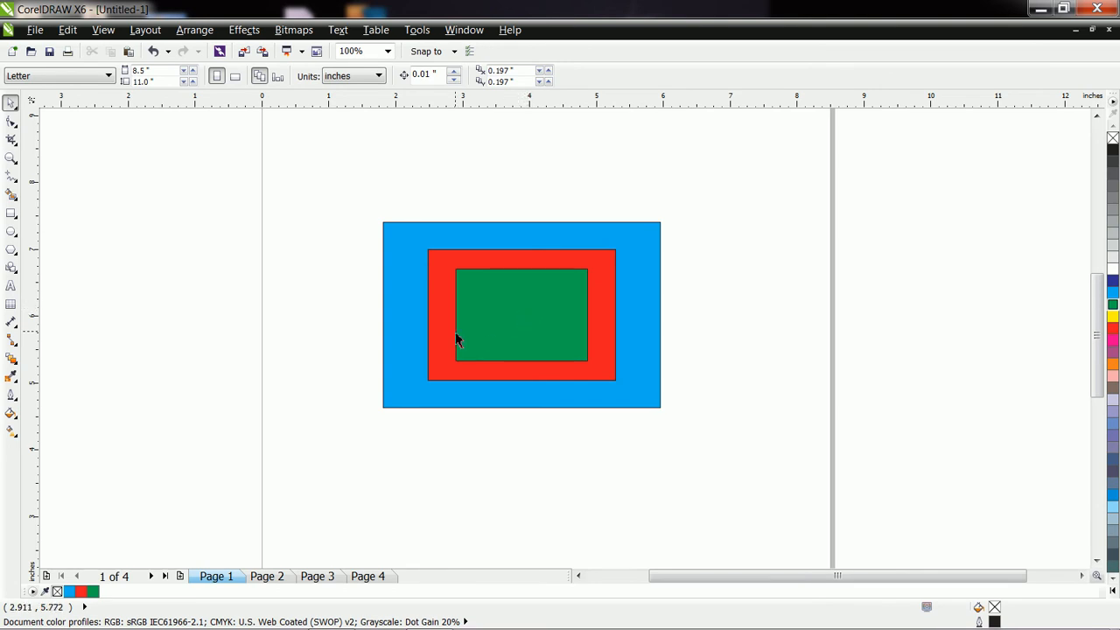
# Draw an ellipse about 1.27 by 1.14 inches beside the rectangles and fill it with the C:60 M:40 blue
pyautogui.click(11, 232)
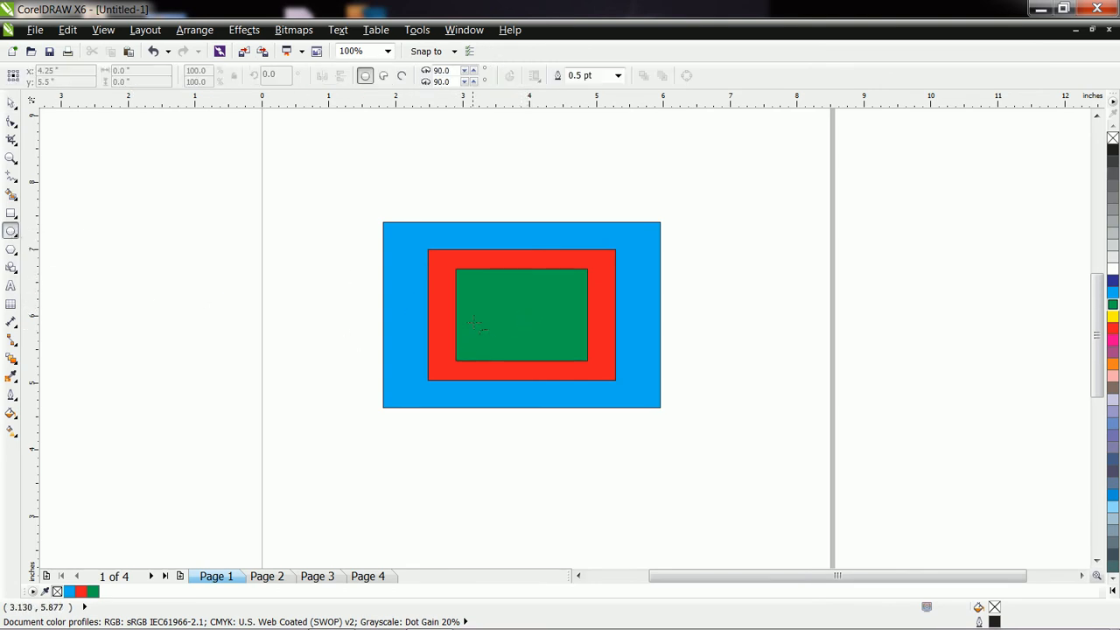
pyautogui.moveTo(711, 331); pyautogui.dragTo(798, 413)
pyautogui.click(1113, 424)
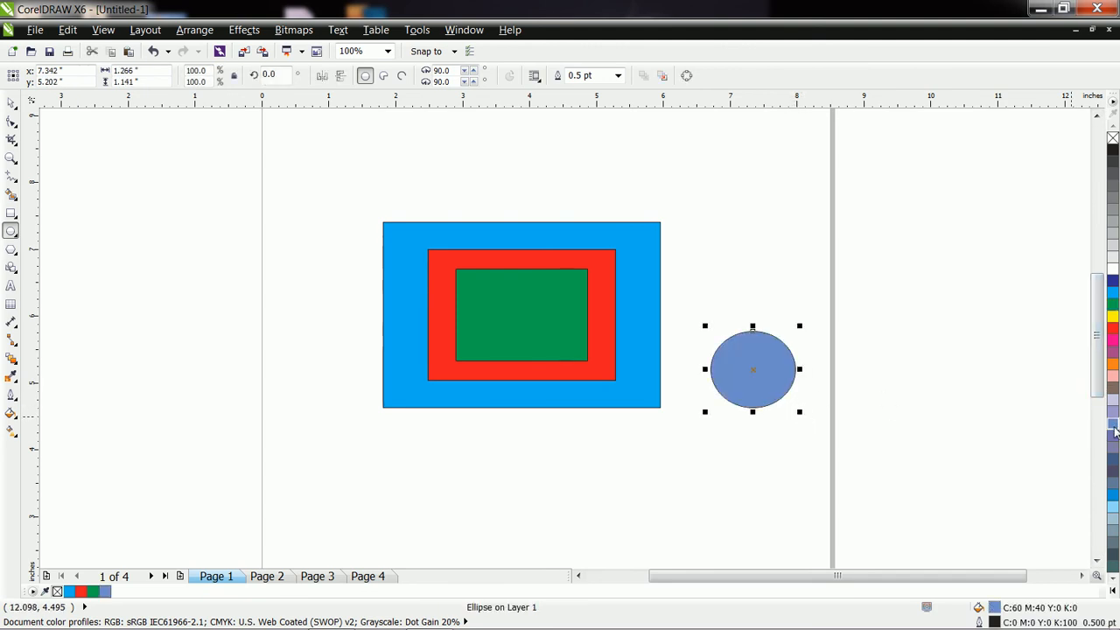
# Move the ellipse onto the centre of the green rectangle
pyautogui.click(10, 102)
pyautogui.moveTo(753, 369); pyautogui.dragTo(753, 369)
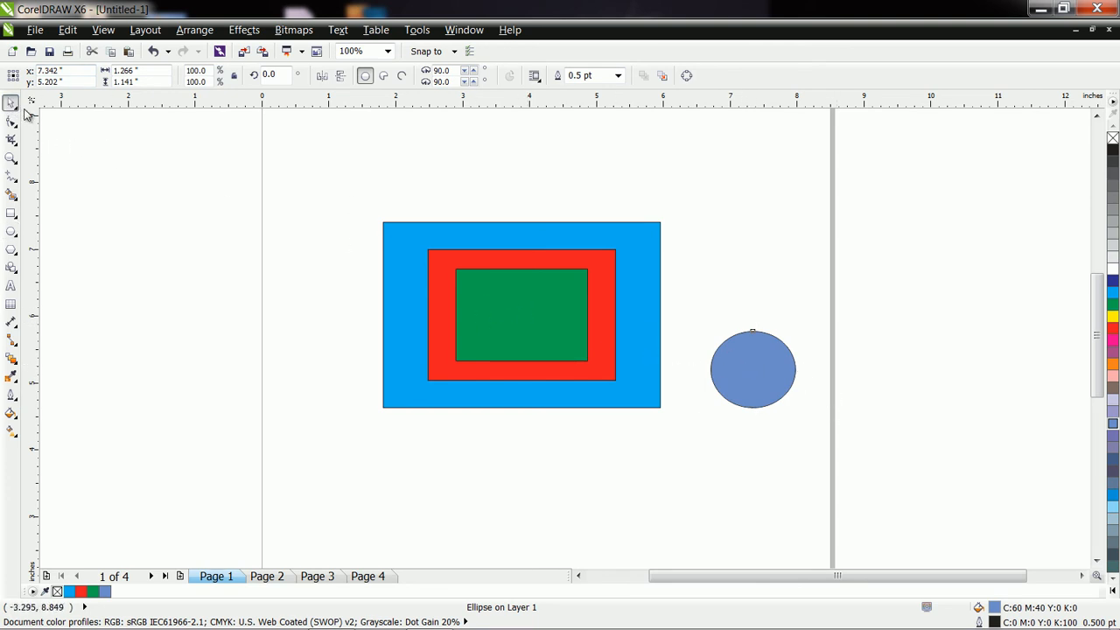
pyautogui.click(752, 376)
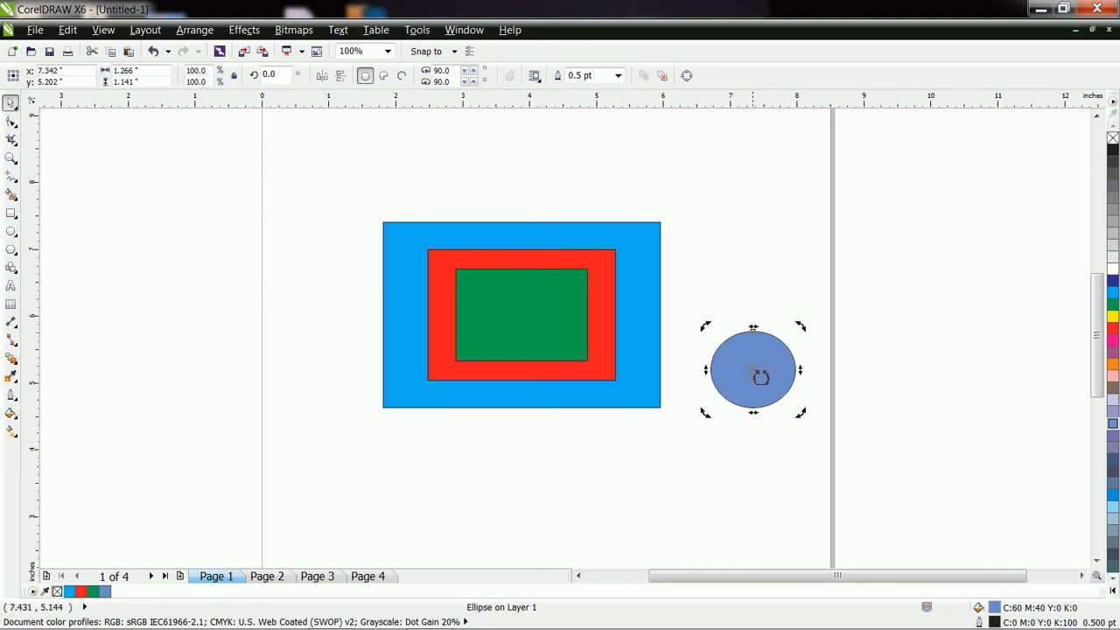
pyautogui.moveTo(759, 374); pyautogui.dragTo(523, 313)
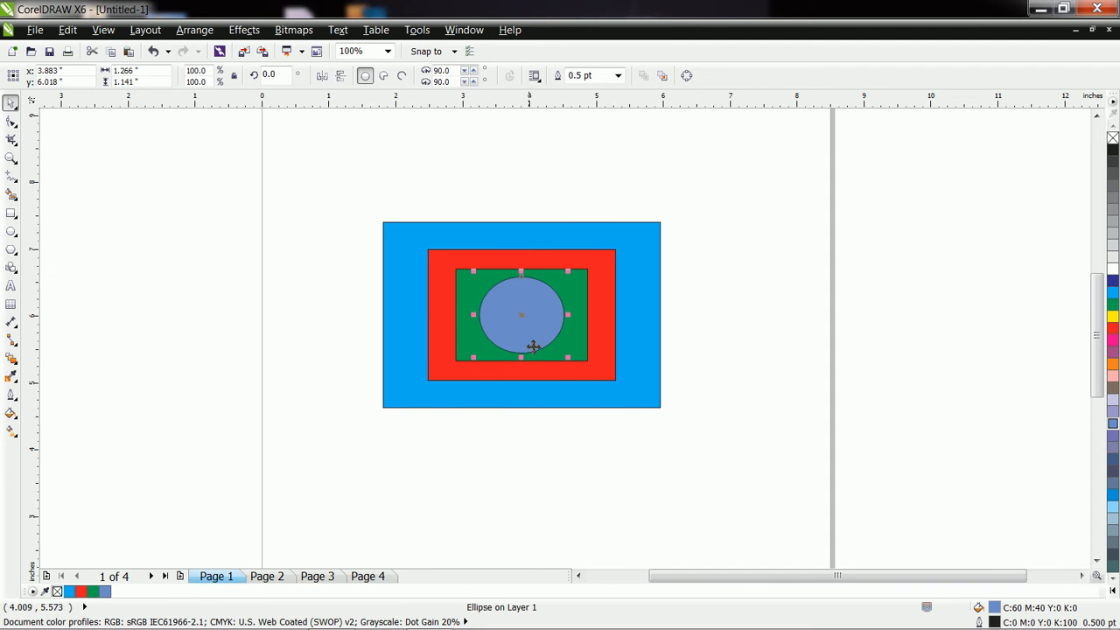
# Stretch and reposition the ellipse until it touches all four sides of the green rectangle
pyautogui.moveTo(524, 357); pyautogui.dragTo(524, 371)
pyautogui.moveTo(568, 319); pyautogui.dragTo(592, 319)
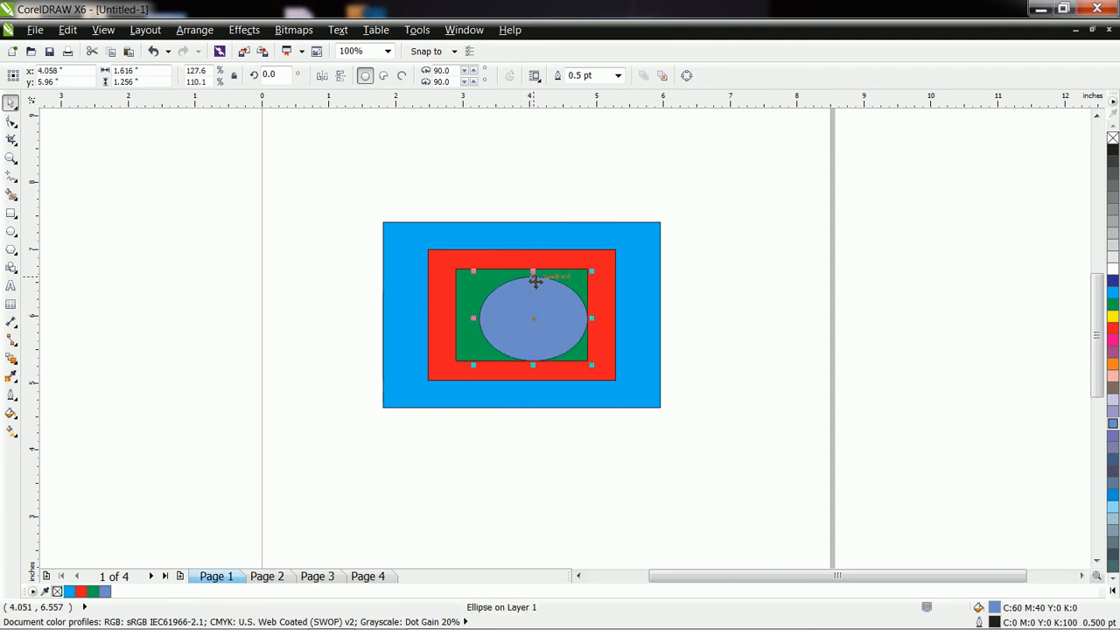
pyautogui.moveTo(533, 278); pyautogui.dragTo(531, 273)
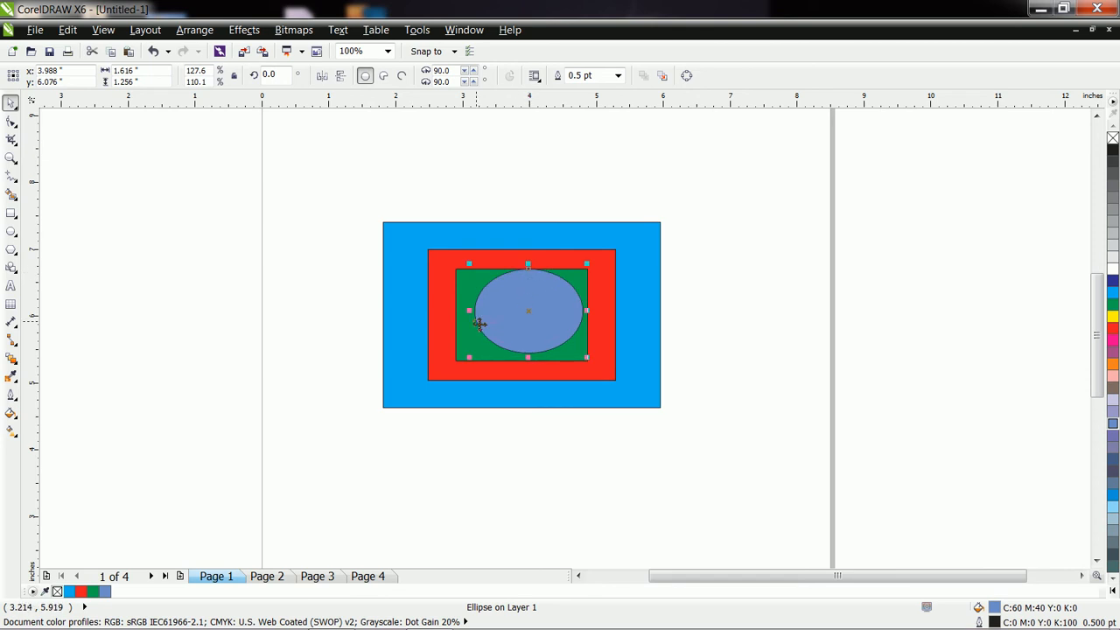
pyautogui.moveTo(470, 312); pyautogui.dragTo(450, 312)
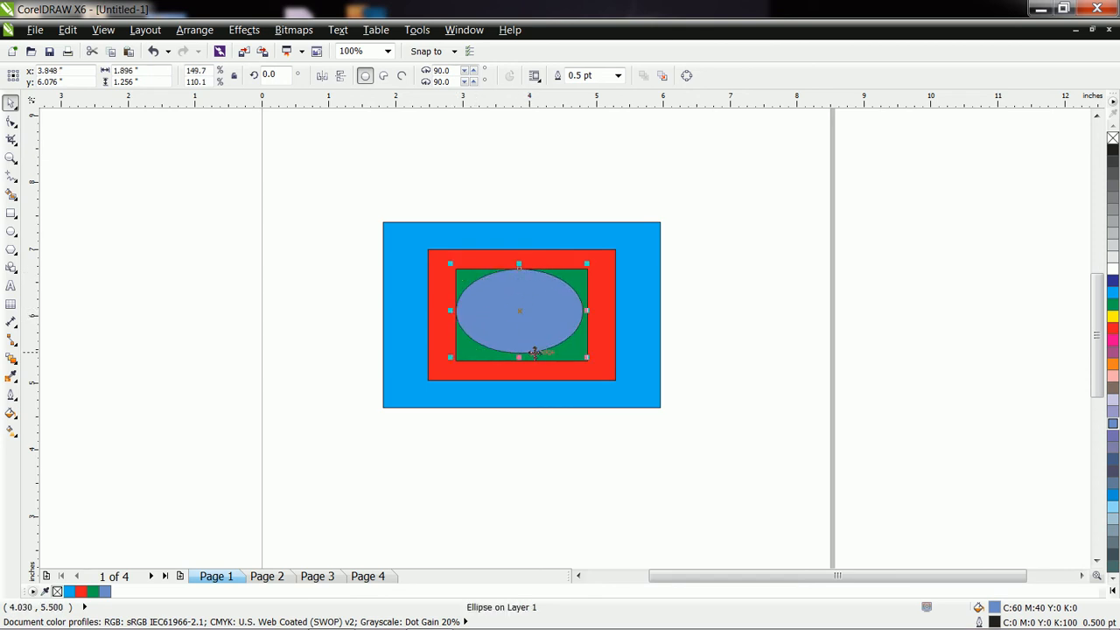
pyautogui.moveTo(521, 357); pyautogui.dragTo(524, 367)
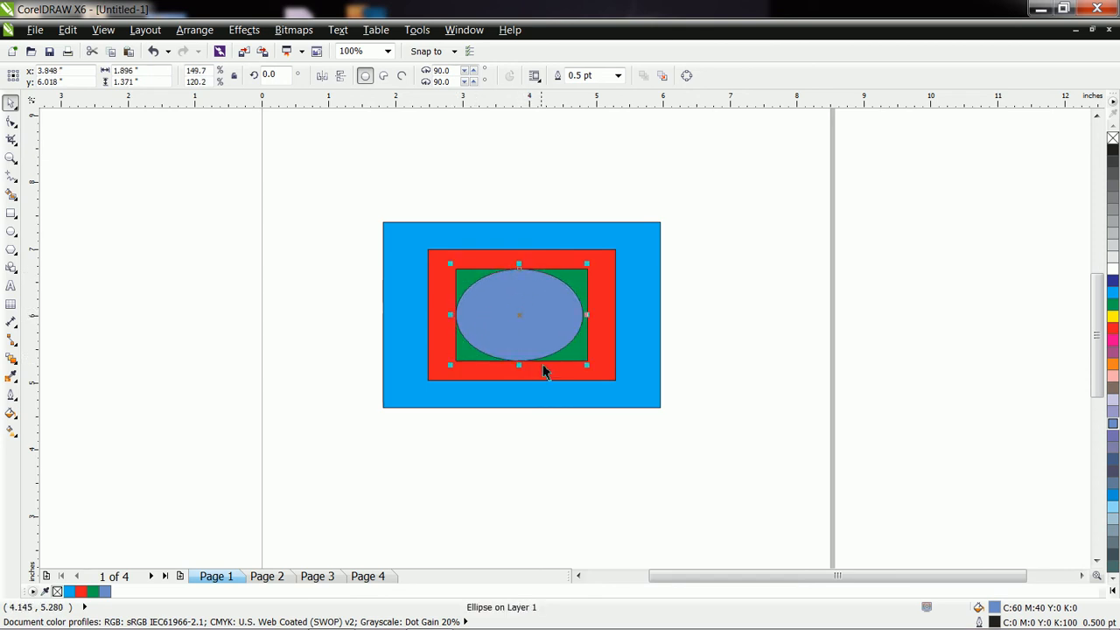
pyautogui.moveTo(592, 316); pyautogui.dragTo(599, 315)
pyautogui.click(704, 309)
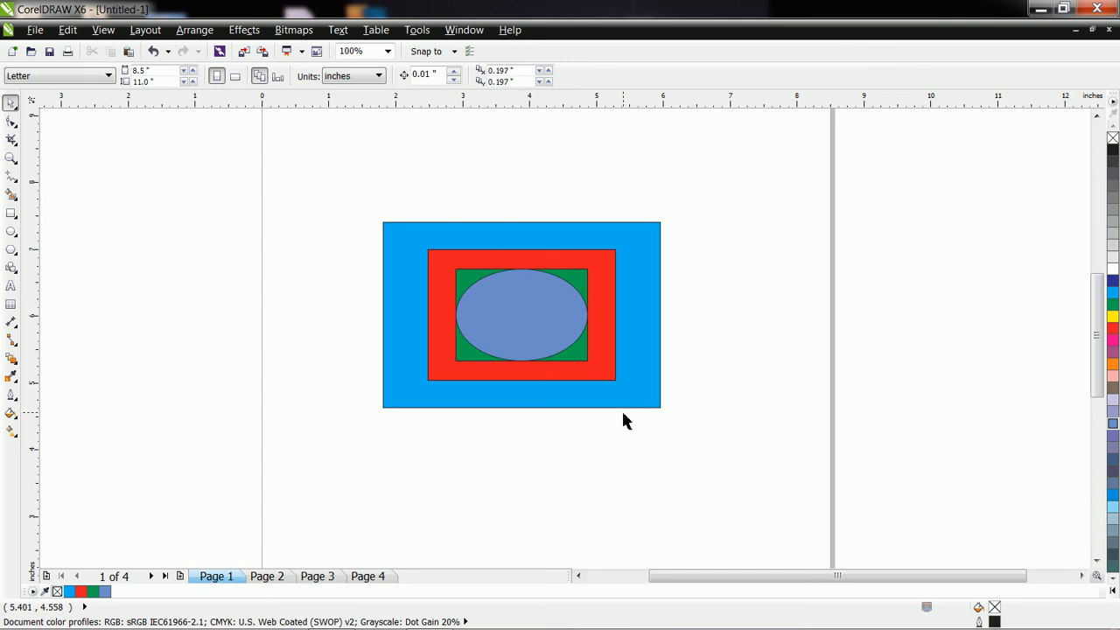
# Rotate the large cyan rectangle 37 degrees counterclockwise around its centre
pyautogui.click(656, 253)
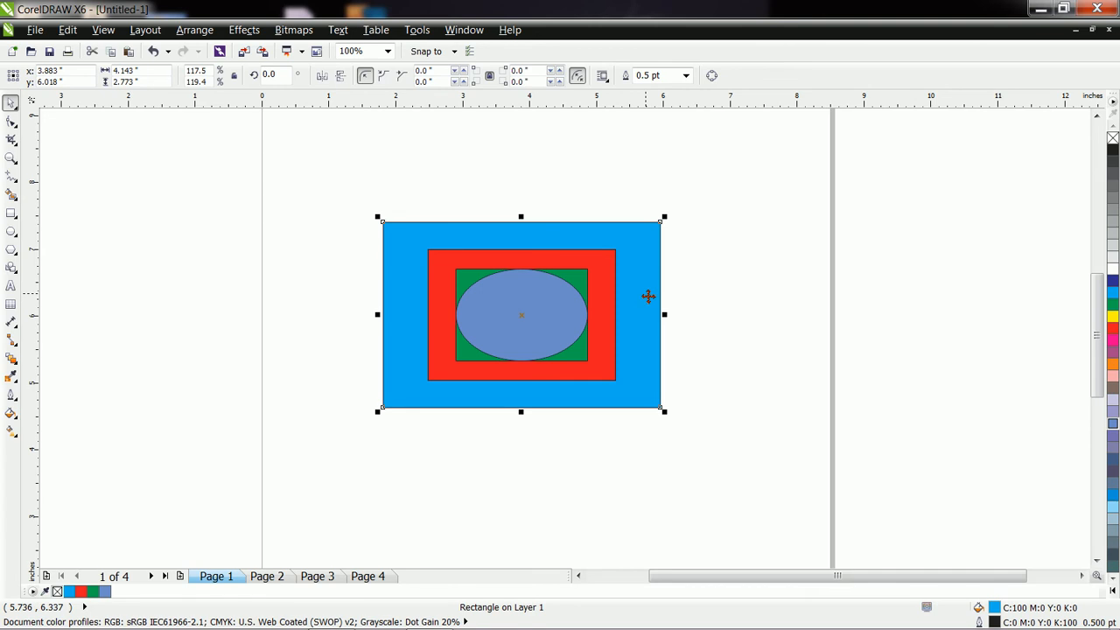
pyautogui.click(647, 297)
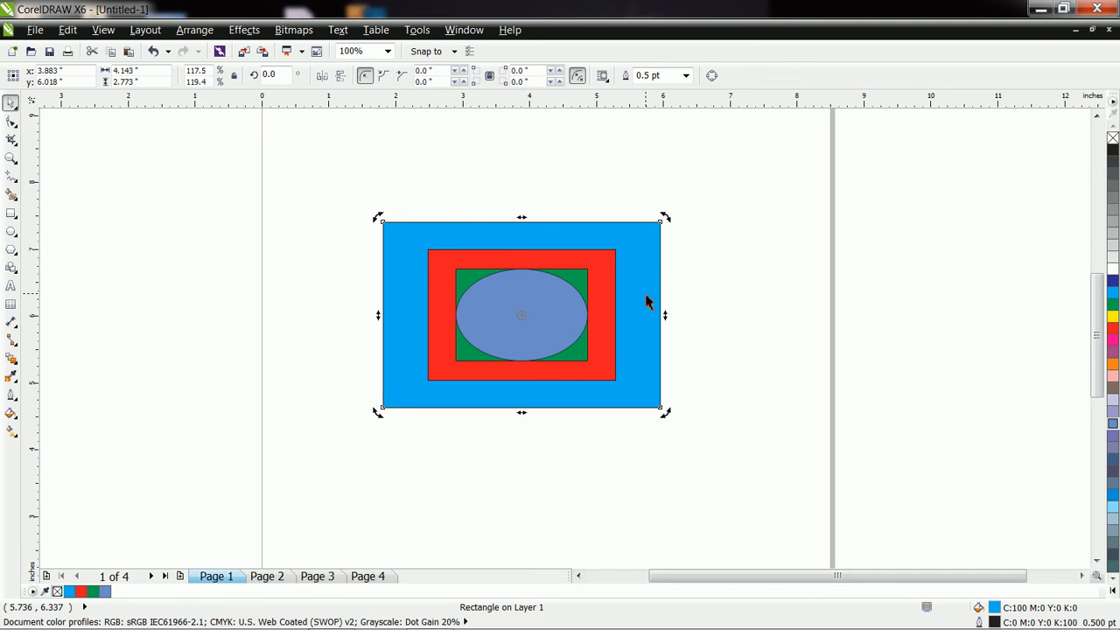
pyautogui.click(677, 398)
pyautogui.click(658, 395)
pyautogui.click(651, 371)
pyautogui.moveTo(665, 413); pyautogui.dragTo(698, 373)
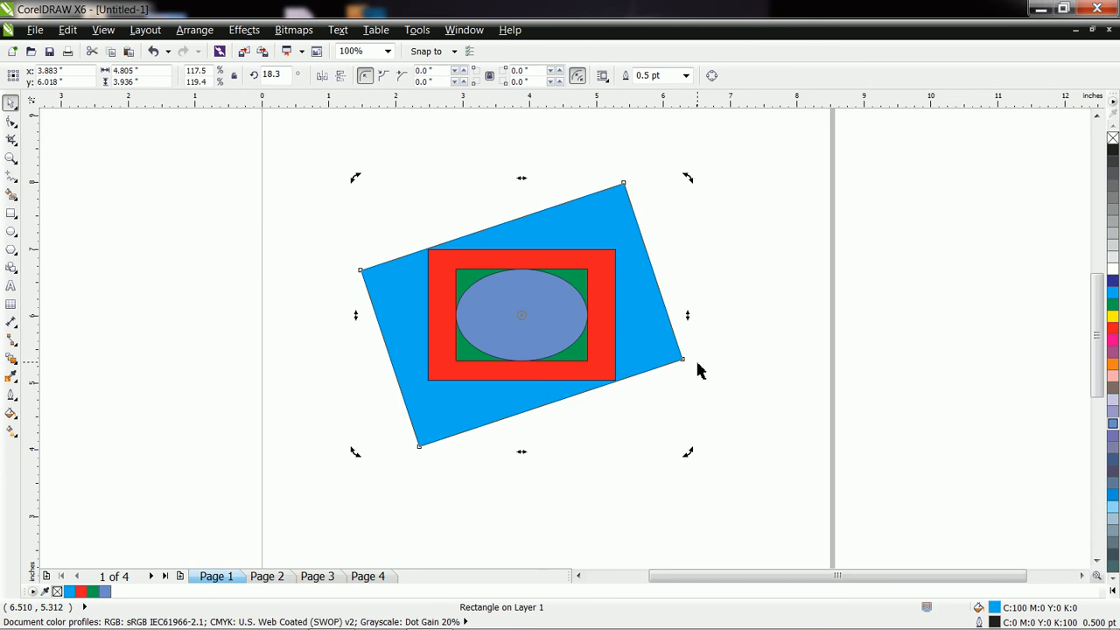
pyautogui.moveTo(690, 455); pyautogui.dragTo(725, 396)
# Separate the shapes by moving the red, green and ellipse group of objects to the page's left edge, with the cyan rectangle near the middle
pyautogui.click(603, 214)
pyautogui.moveTo(580, 210); pyautogui.dragTo(814, 252)
pyautogui.moveTo(380, 227); pyautogui.dragTo(619, 379)
pyautogui.moveTo(541, 329); pyautogui.dragTo(281, 212)
pyautogui.moveTo(722, 357); pyautogui.dragTo(526, 302)
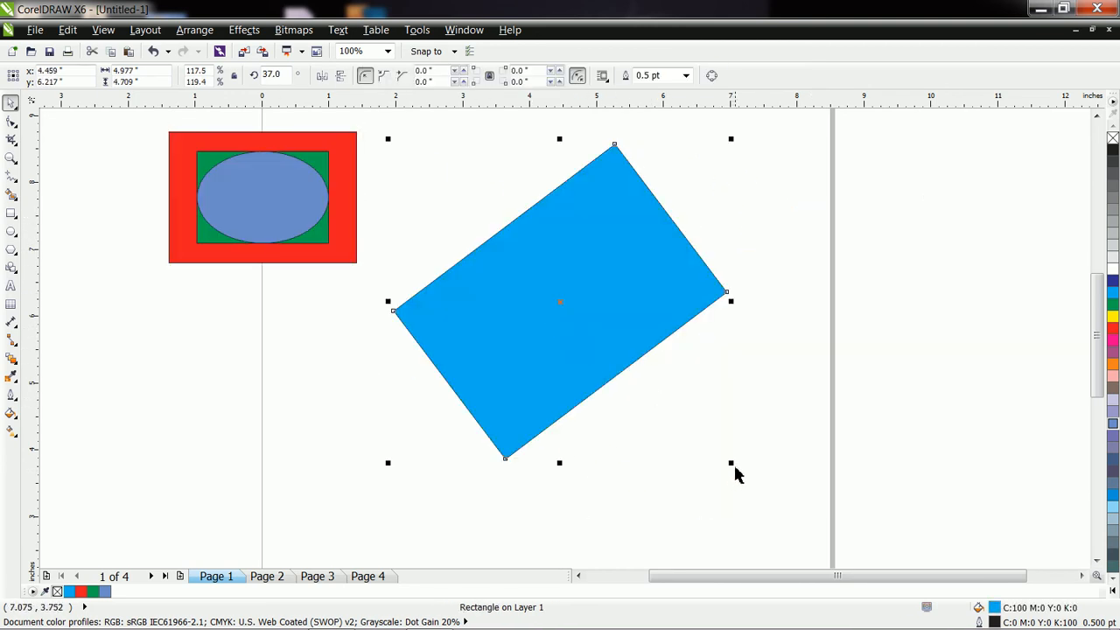
# Scale the rotated cyan rectangle down and flatten it about its centre to about 4.51 by 1.42 inches
pyautogui.moveTo(733, 466); pyautogui.dragTo(722, 437)
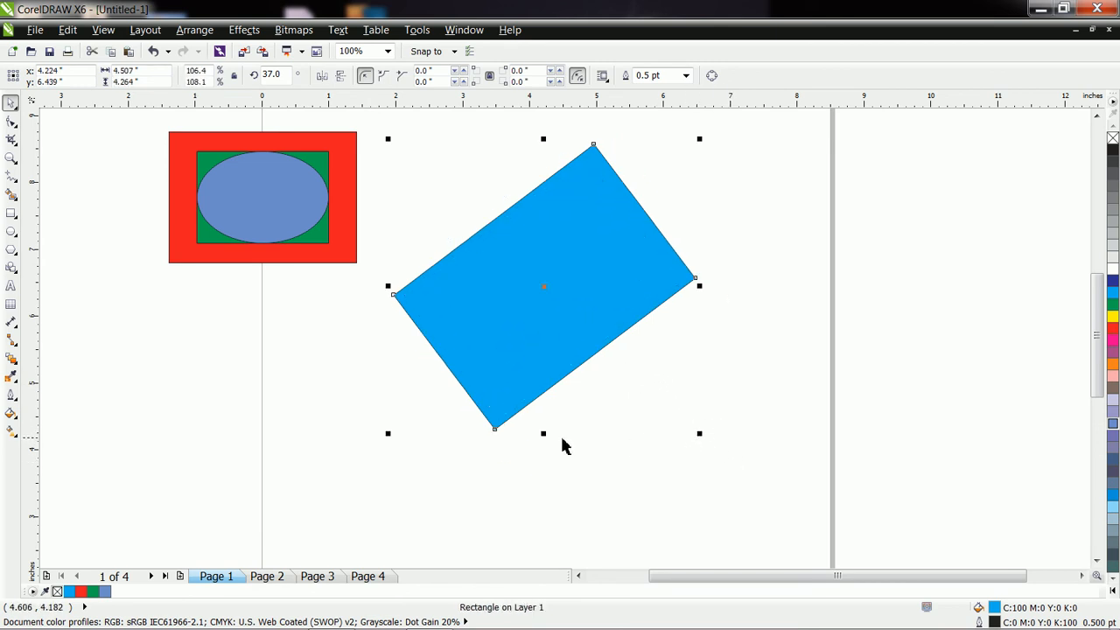
pyautogui.moveTo(543, 433); pyautogui.dragTo(557, 347)
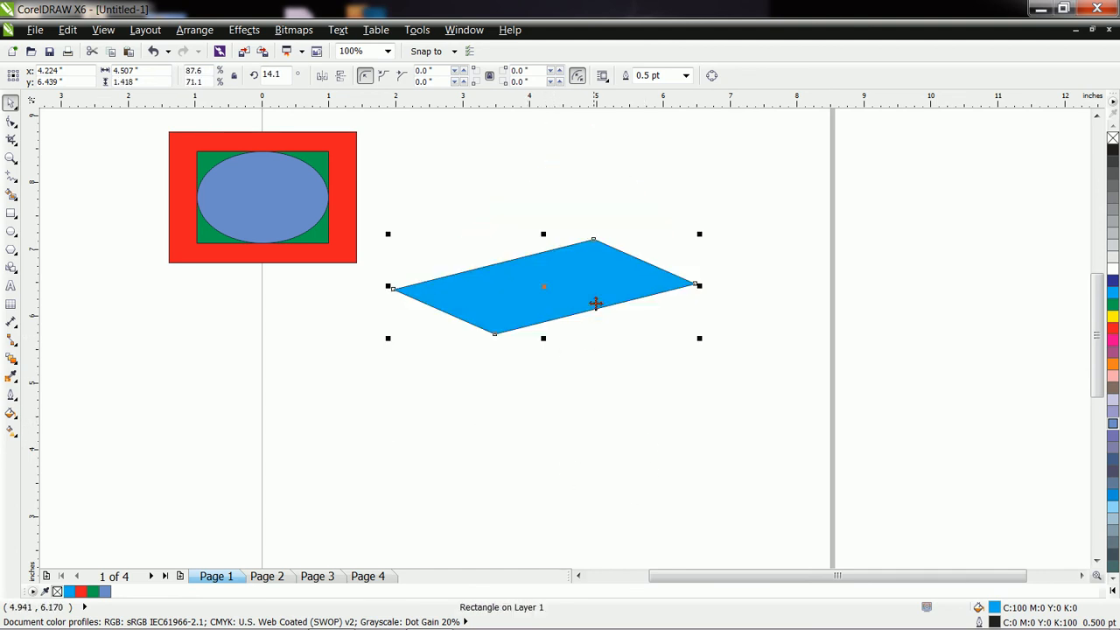
# Flatten the rotated cyan rectangle about its centre to about 0.34 inches high
pyautogui.press('Escape')
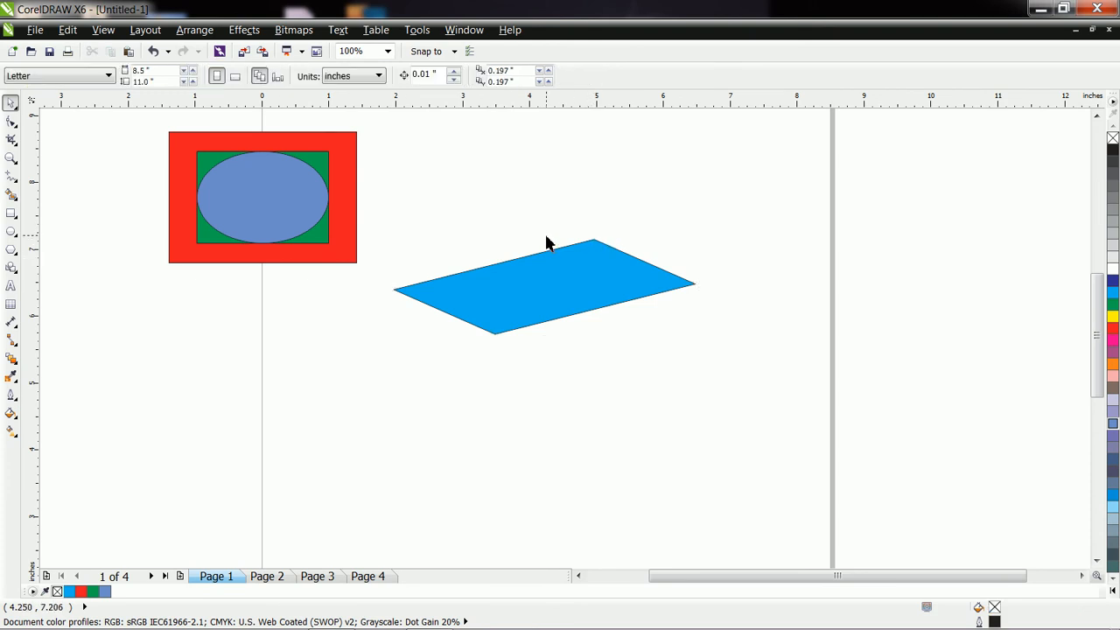
pyautogui.click(550, 273)
pyautogui.moveTo(546, 234); pyautogui.dragTo(550, 269)
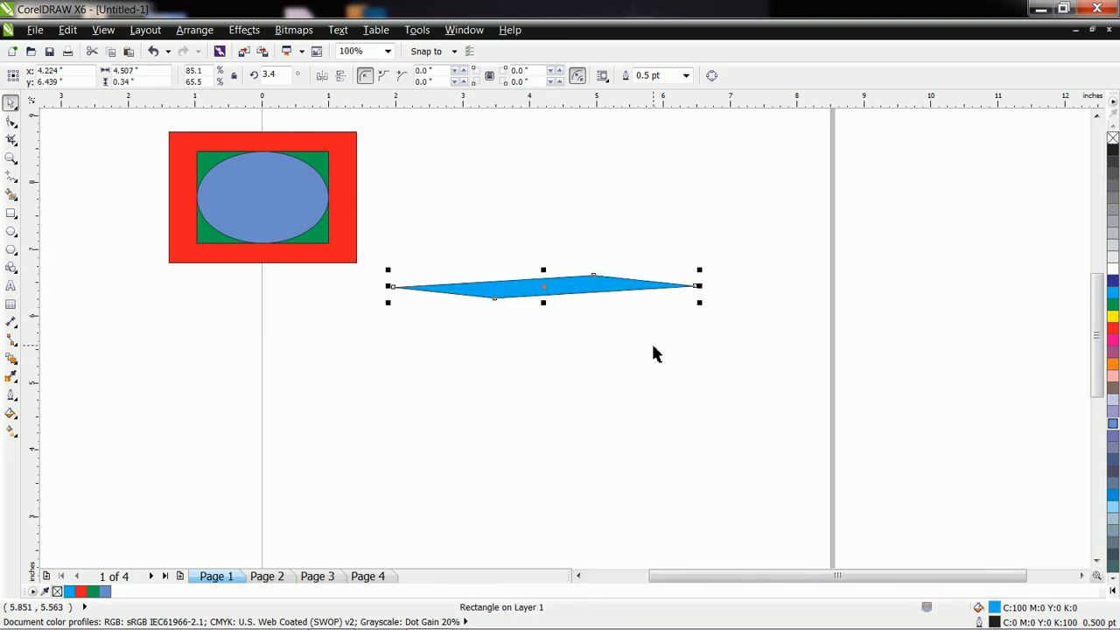
# Undo the cyan rectangle's flattening, scaling and rotation and the separation of the shapes, back to the upright nested arrangement
pyautogui.hotkey('ctrl', 'z')
pyautogui.hotkey('ctrl', 'z')
pyautogui.hotkey('ctrl', 'z')
pyautogui.hotkey('ctrl', 'z')
pyautogui.hotkey('ctrl', 'z')
pyautogui.hotkey('ctrl', 'z')
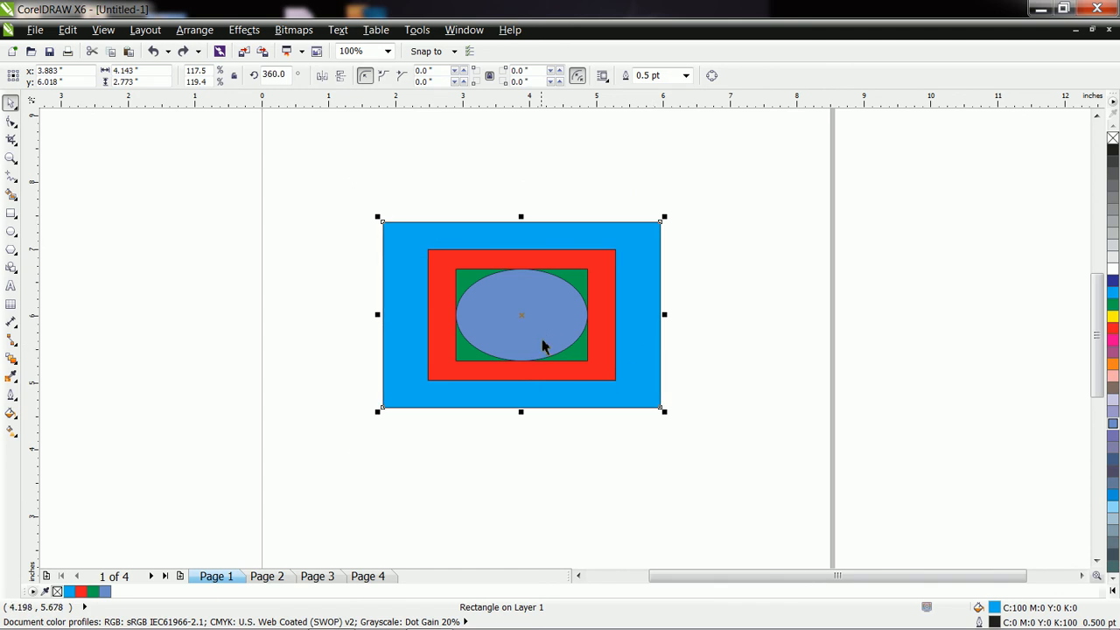
pyautogui.click(428, 202)
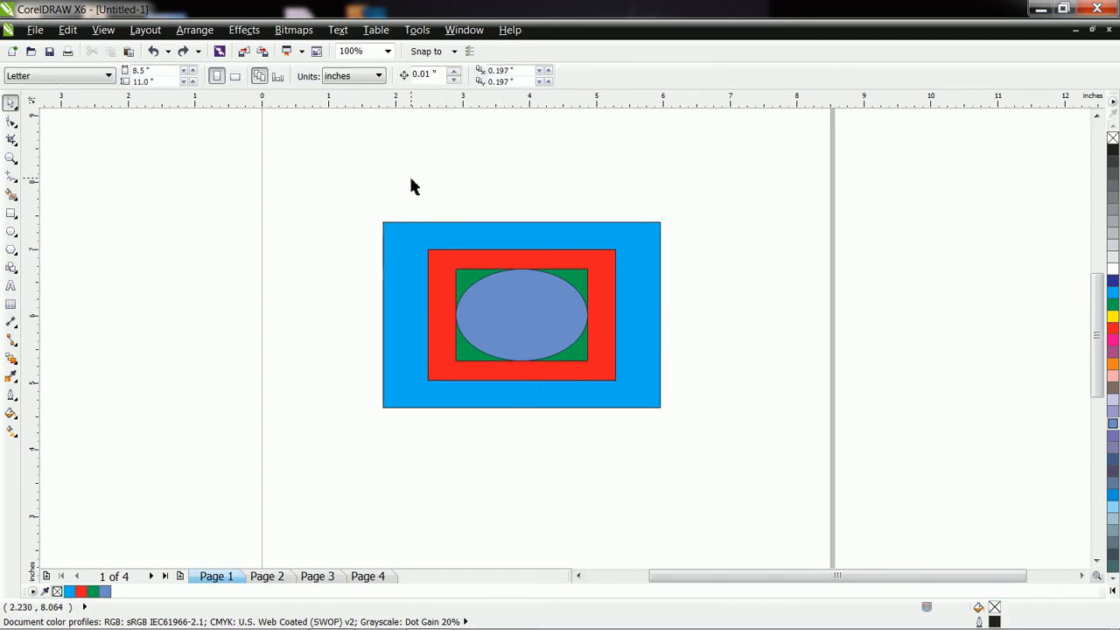
# Move the red rectangle, green rectangle and ellipse together off the cyan rectangle to the page's left edge
pyautogui.moveTo(409, 184); pyautogui.dragTo(633, 400)
pyautogui.moveTo(634, 401); pyautogui.dragTo(638, 401)
pyautogui.moveTo(639, 400); pyautogui.dragTo(639, 401)
pyautogui.moveTo(536, 319); pyautogui.dragTo(192, 199)
# Flatten the cyan rectangle from its lower edge to a bar about 0.22 inches tall and add a copy rotated 23 degrees about its centre
pyautogui.click(547, 356)
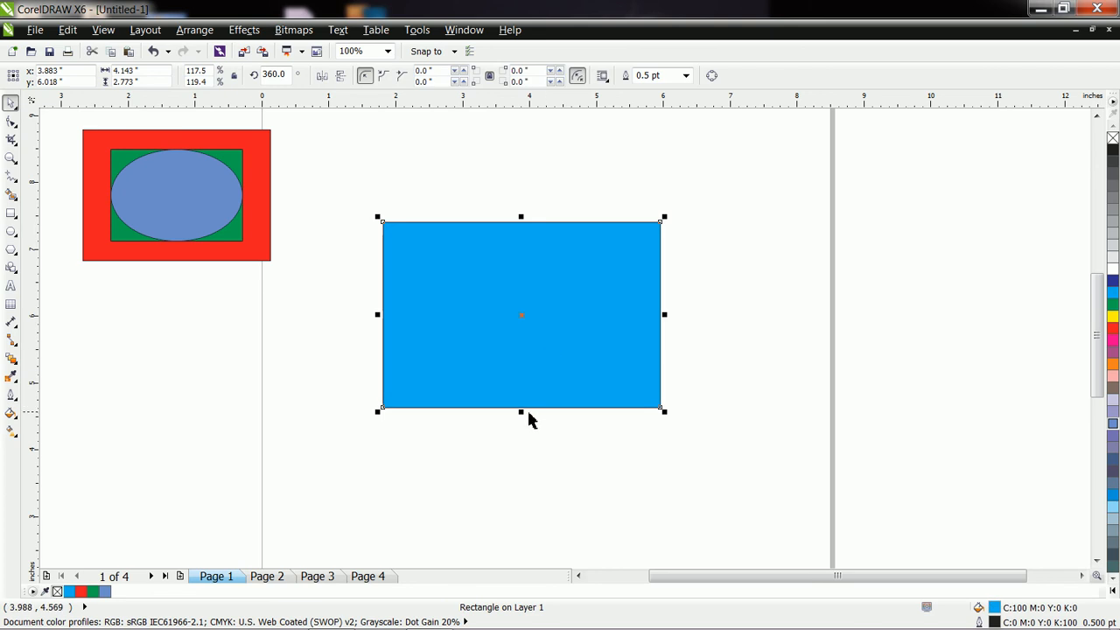
pyautogui.moveTo(523, 408); pyautogui.dragTo(517, 237)
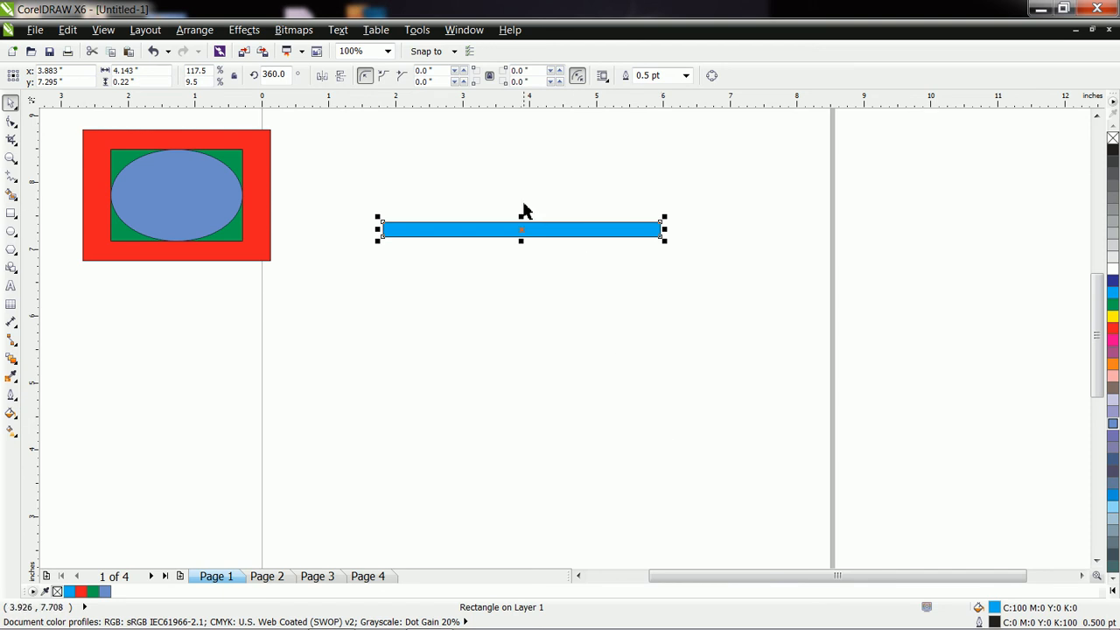
pyautogui.click(525, 233)
pyautogui.moveTo(665, 245); pyautogui.dragTo(655, 182)
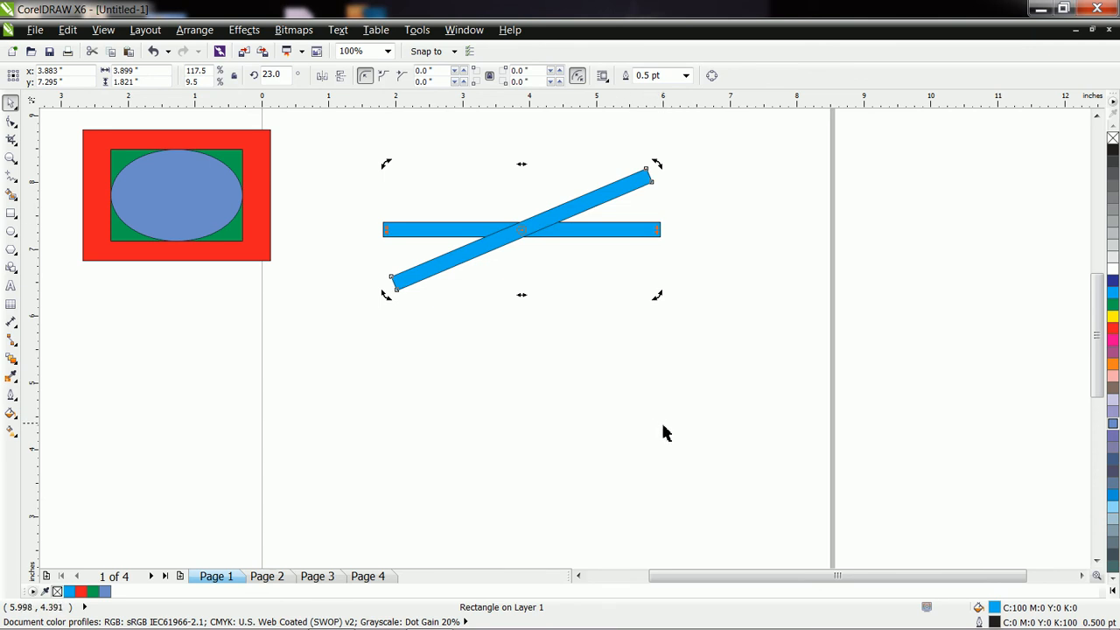
# Add two more rotated copies of the cyan bar about the shared centre, at about 46.6 and 72.7 degrees
pyautogui.click(529, 230)
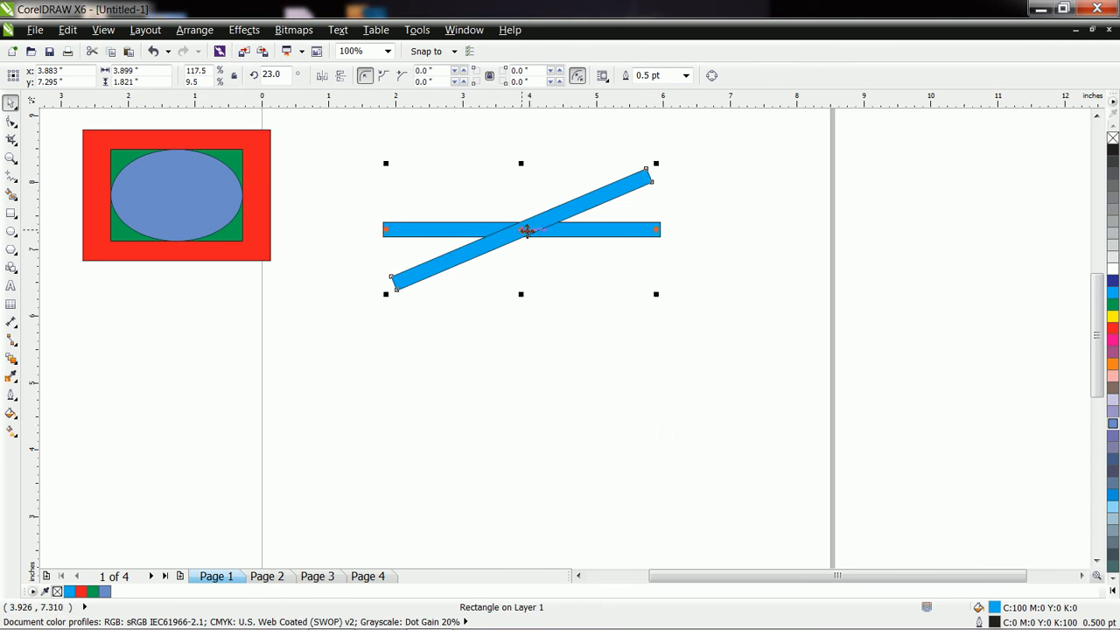
pyautogui.click(527, 231)
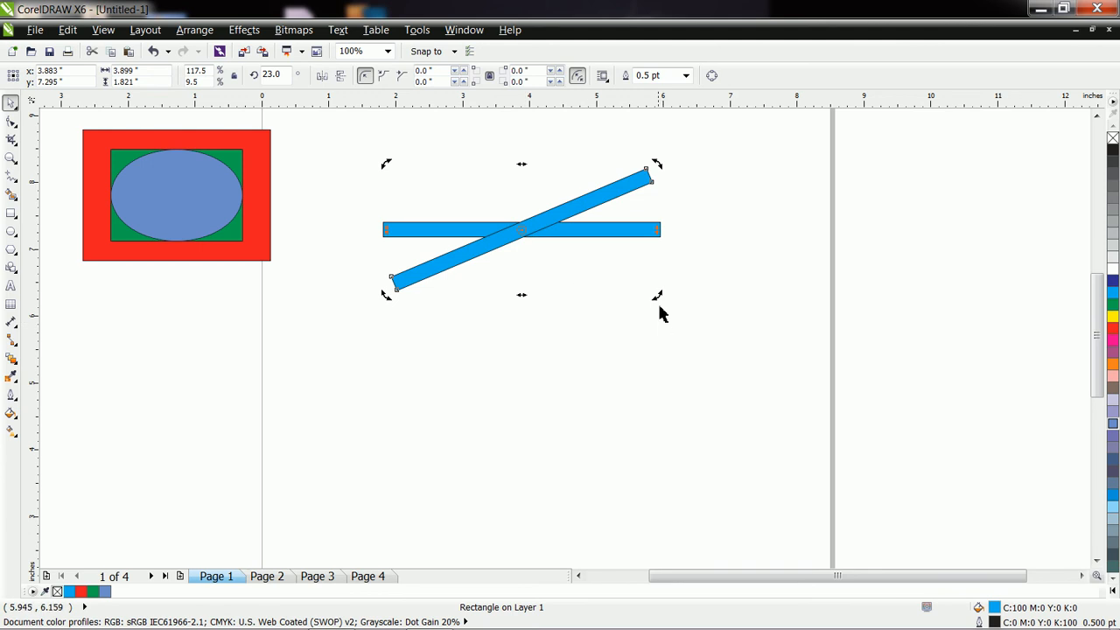
pyautogui.moveTo(658, 298); pyautogui.dragTo(668, 243)
pyautogui.click(1097, 115)
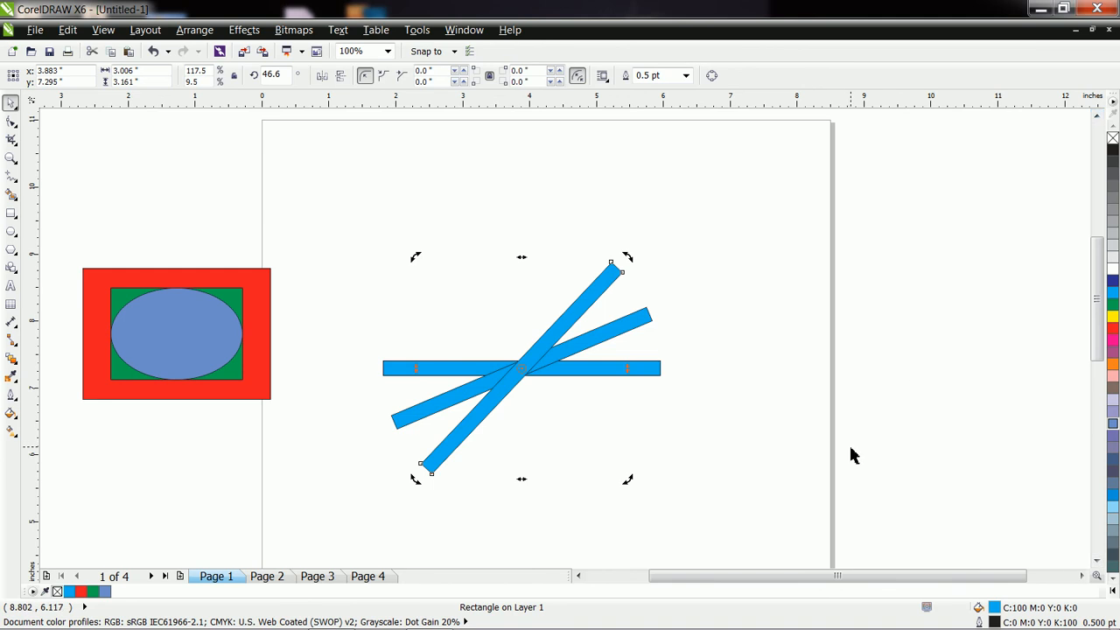
pyautogui.press('Tab')
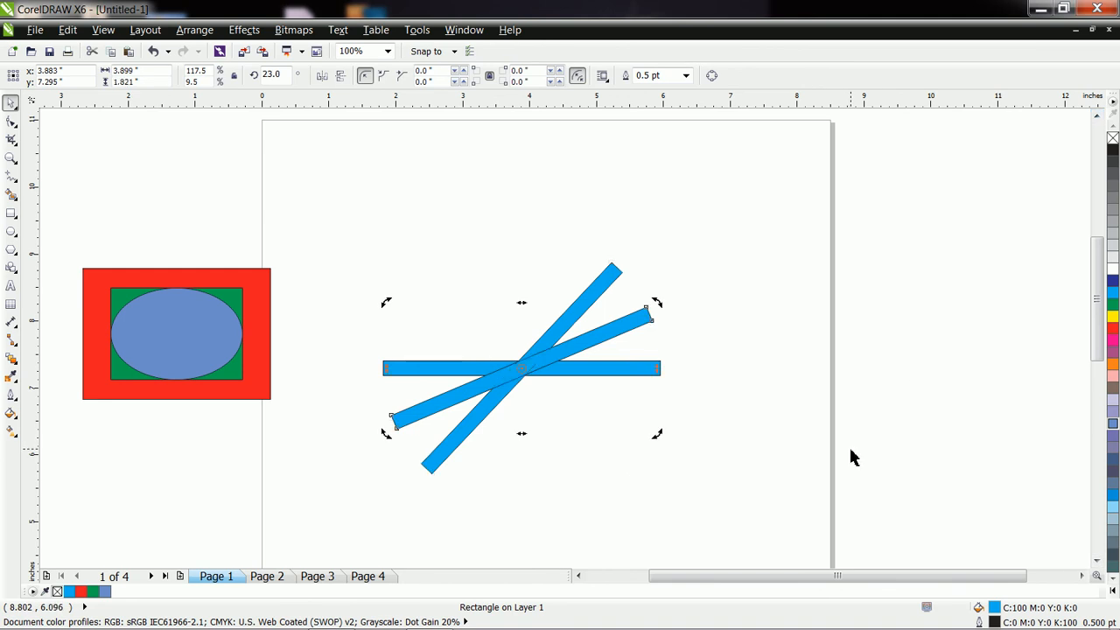
pyautogui.moveTo(658, 306); pyautogui.dragTo(556, 249)
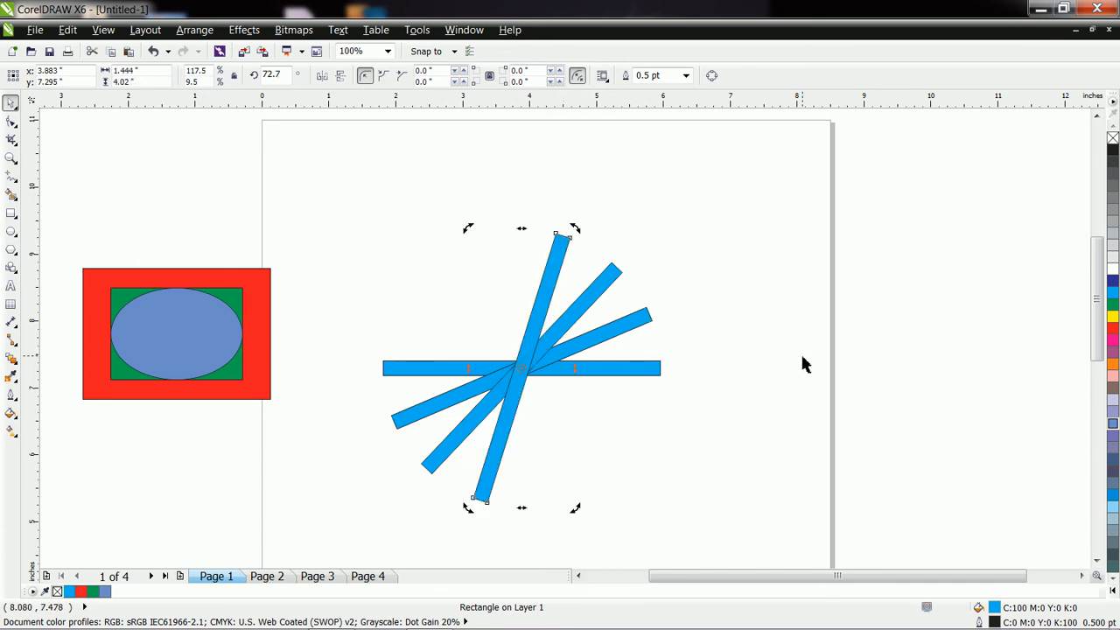
# Add four more rotated bar copies about the centre: one just past vertical, others at about 116.6 and 148 degrees, and one between those two
pyautogui.press('Tab')
pyautogui.moveTo(658, 306); pyautogui.dragTo(502, 242)
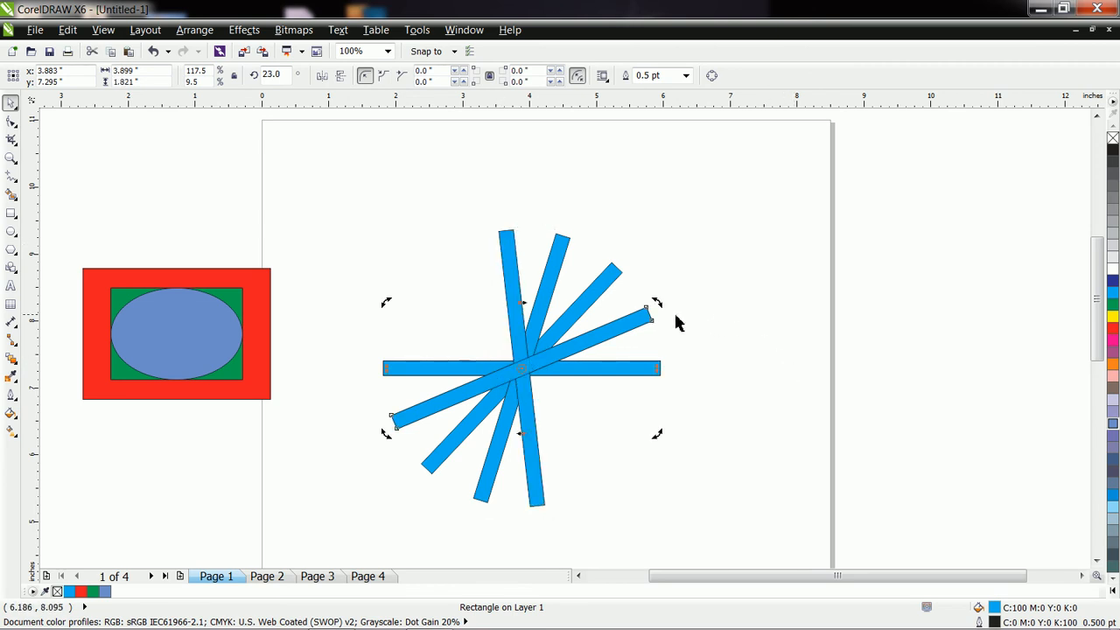
pyautogui.moveTo(661, 304); pyautogui.dragTo(462, 262)
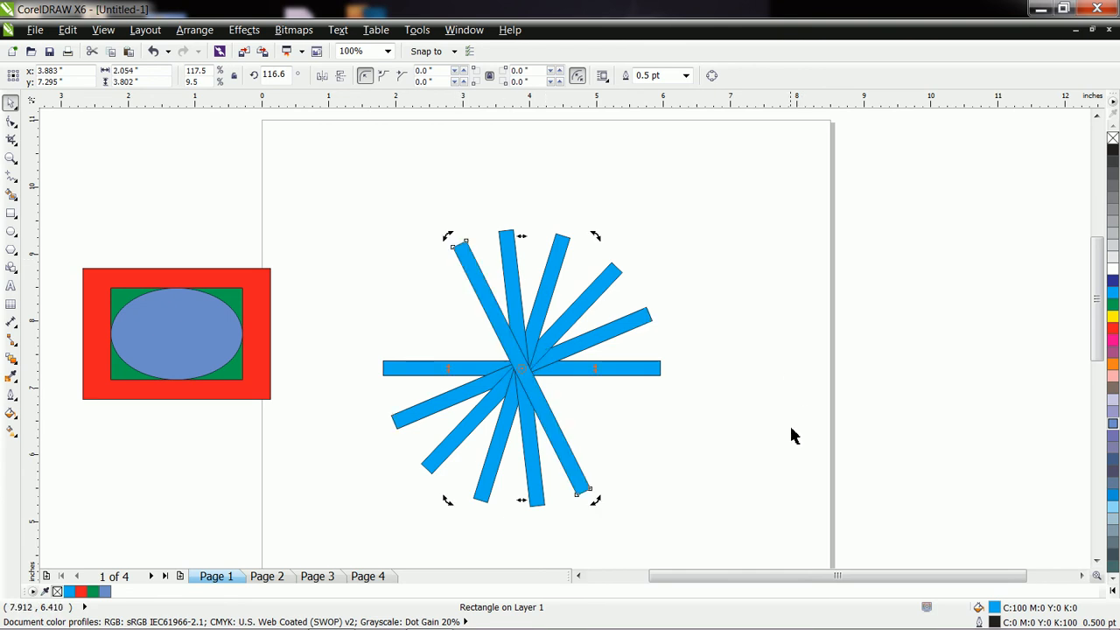
pyautogui.press('Tab')
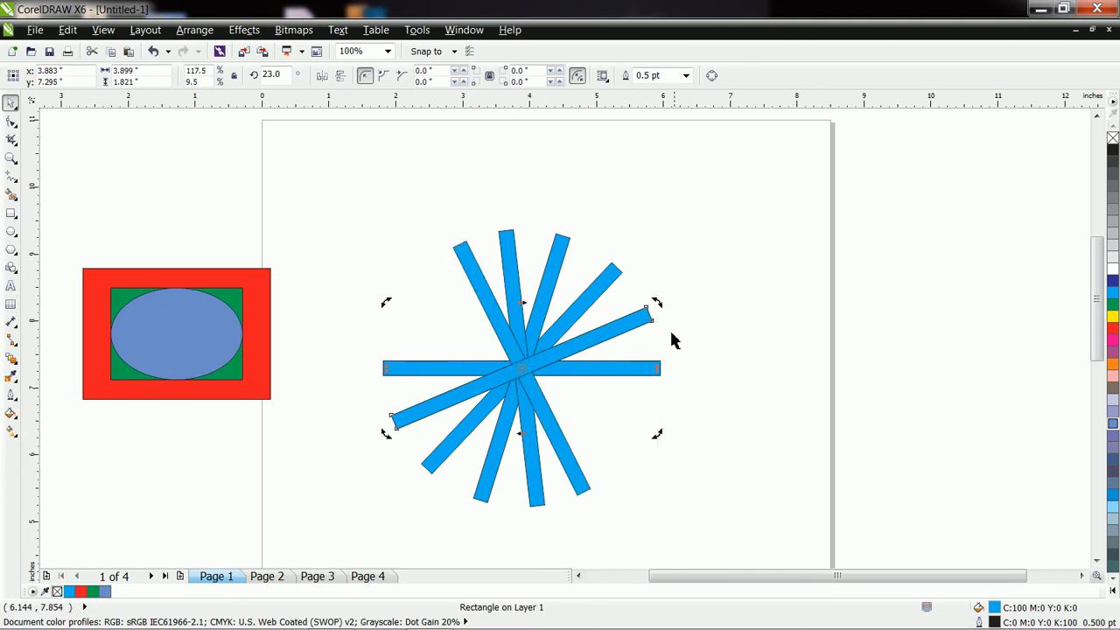
pyautogui.moveTo(661, 306); pyautogui.dragTo(417, 311)
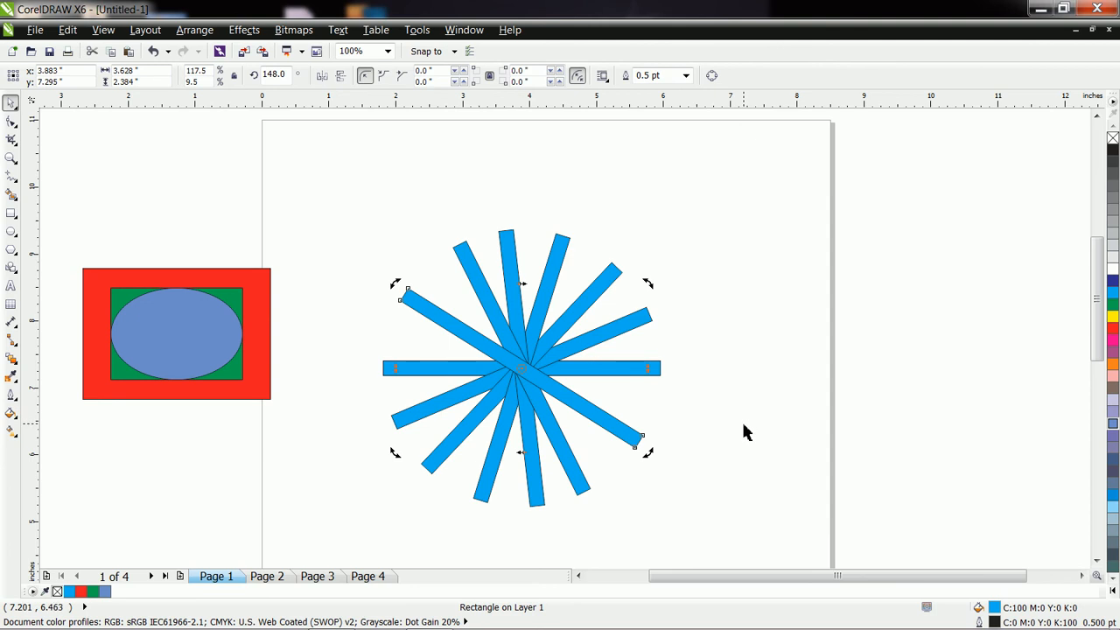
pyautogui.click(761, 445)
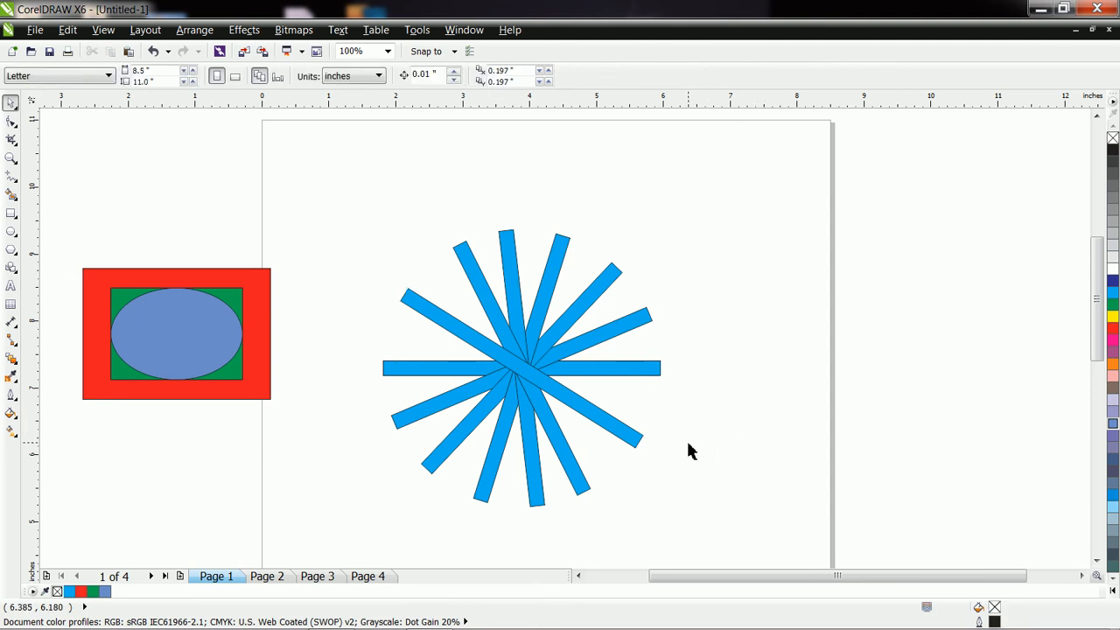
pyautogui.press('Tab')
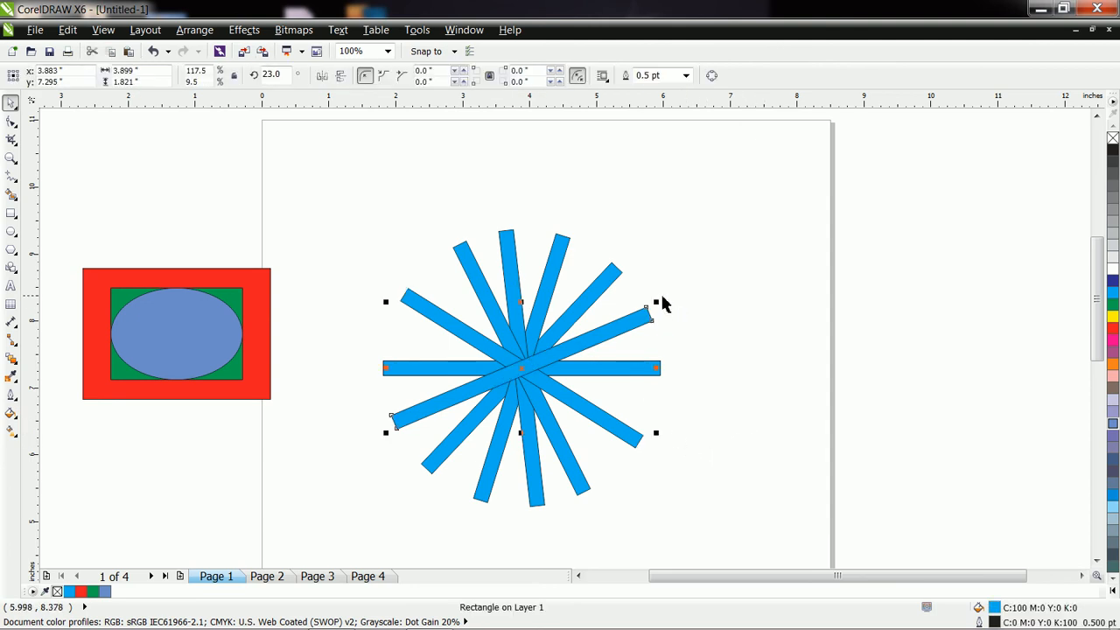
pyautogui.moveTo(657, 303); pyautogui.dragTo(427, 307)
# Rotate the last two upper-left bars slightly about the centre so the rays are spaced more evenly
pyautogui.click(431, 313)
pyautogui.click(439, 317)
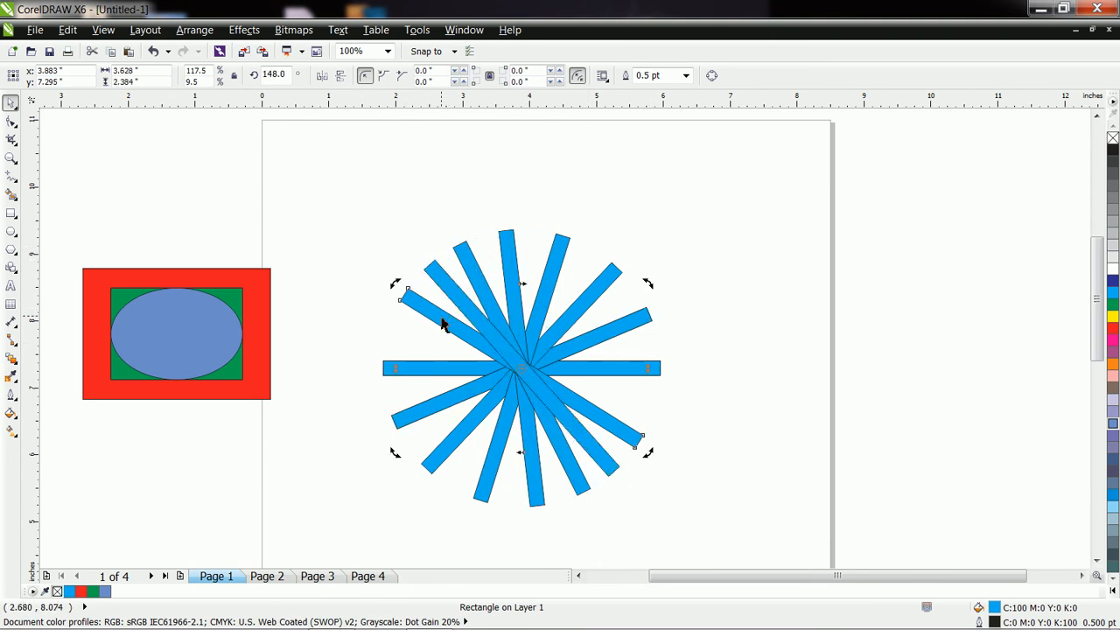
pyautogui.moveTo(649, 284); pyautogui.dragTo(626, 271)
pyautogui.click(461, 306)
pyautogui.click(461, 306)
pyautogui.moveTo(624, 258); pyautogui.dragTo(612, 252)
pyautogui.click(758, 376)
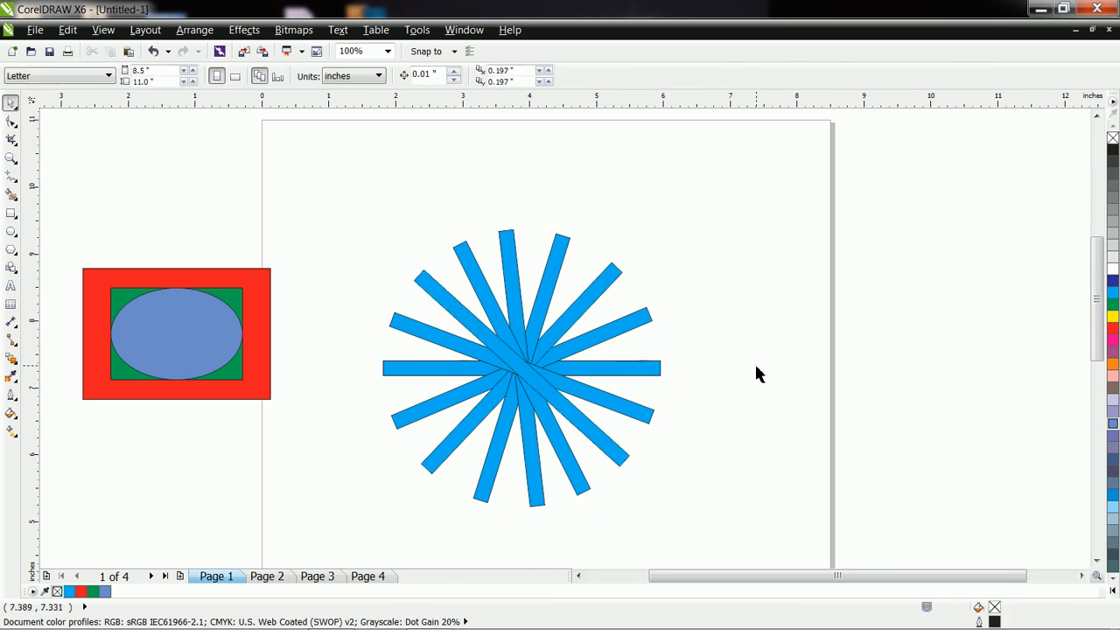
# Draw a circle about 1.14 by 1.10 inches and centre it on the crossing point of the cyan bars
pyautogui.click(11, 232)
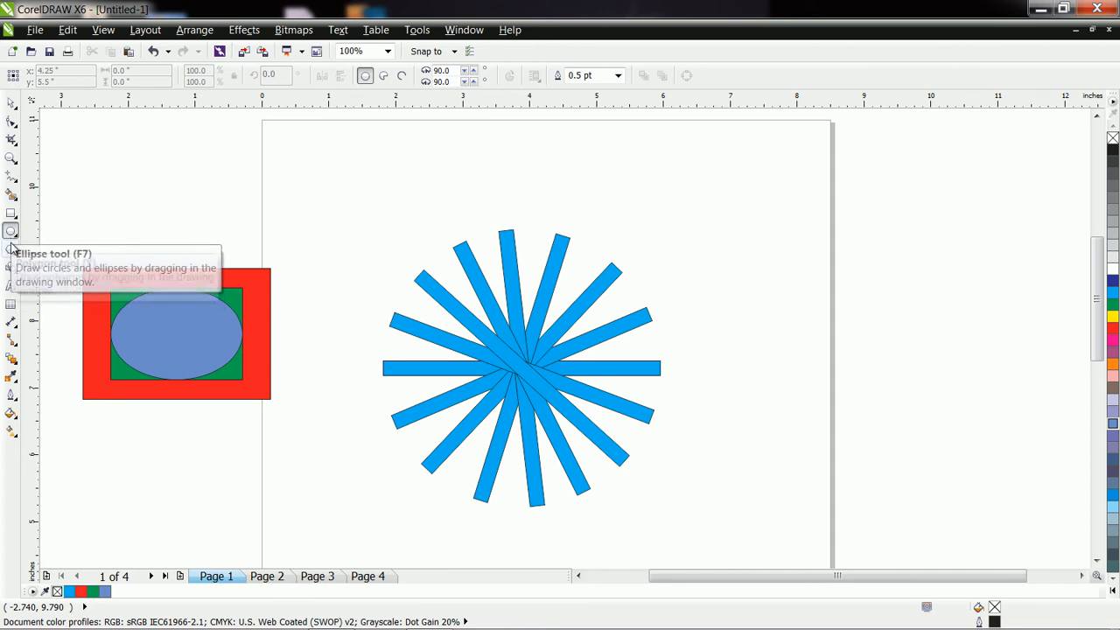
pyautogui.moveTo(300, 207); pyautogui.dragTo(378, 282)
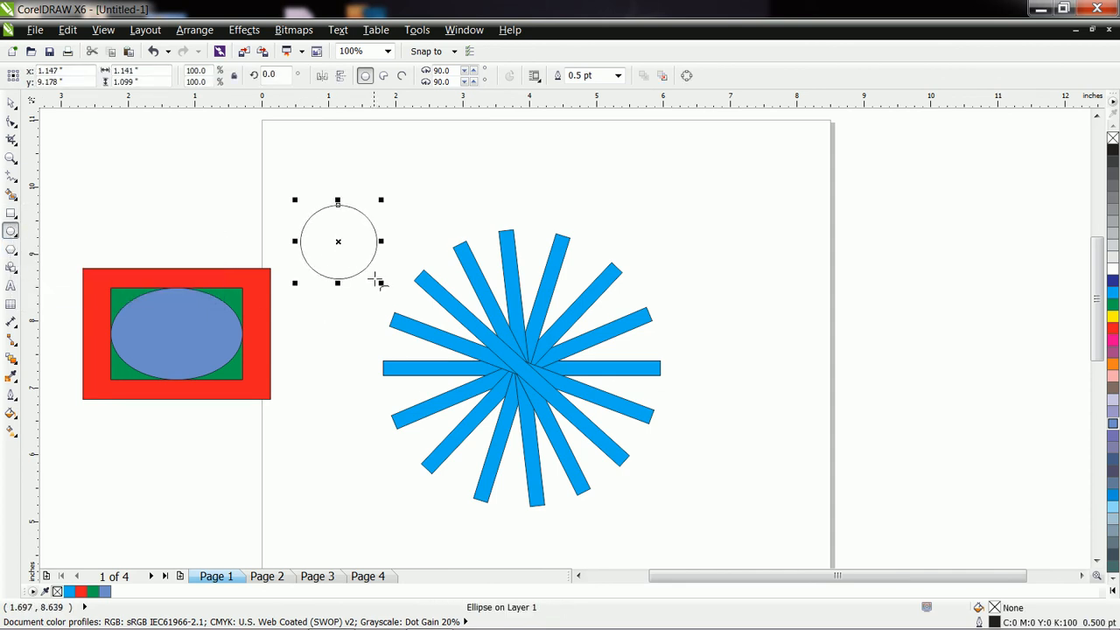
pyautogui.click(10, 102)
pyautogui.moveTo(340, 242); pyautogui.dragTo(521, 368)
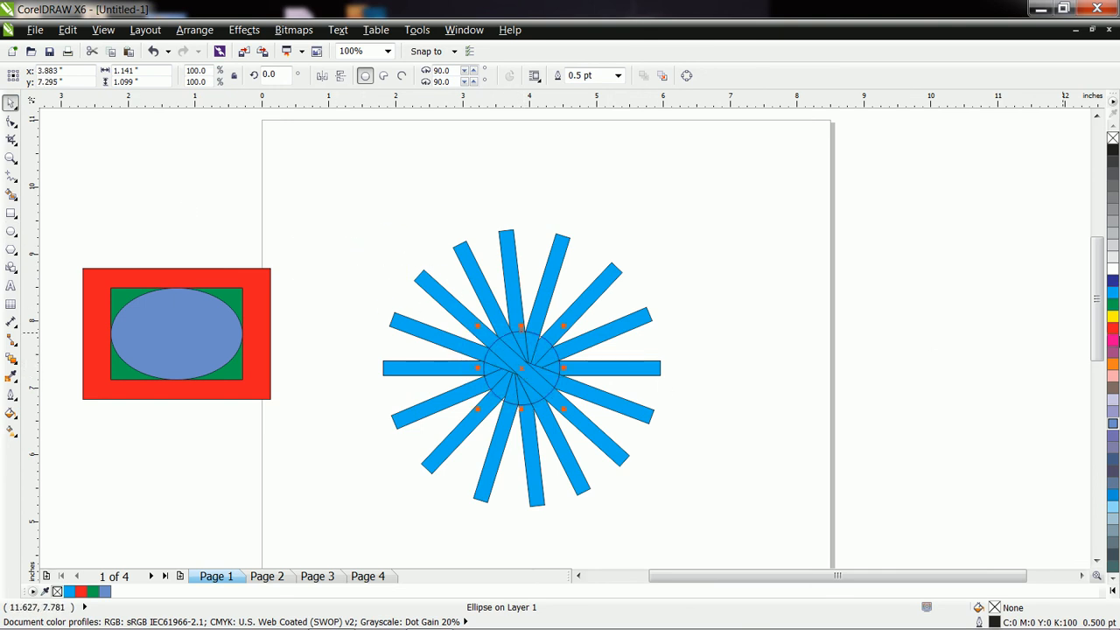
# Fill the centre circle with purple (C20 M80 Y0 K20) and enlarge it about its centre to about 1.47 by 1.41 inches
pyautogui.click(1112, 354)
pyautogui.click(758, 440)
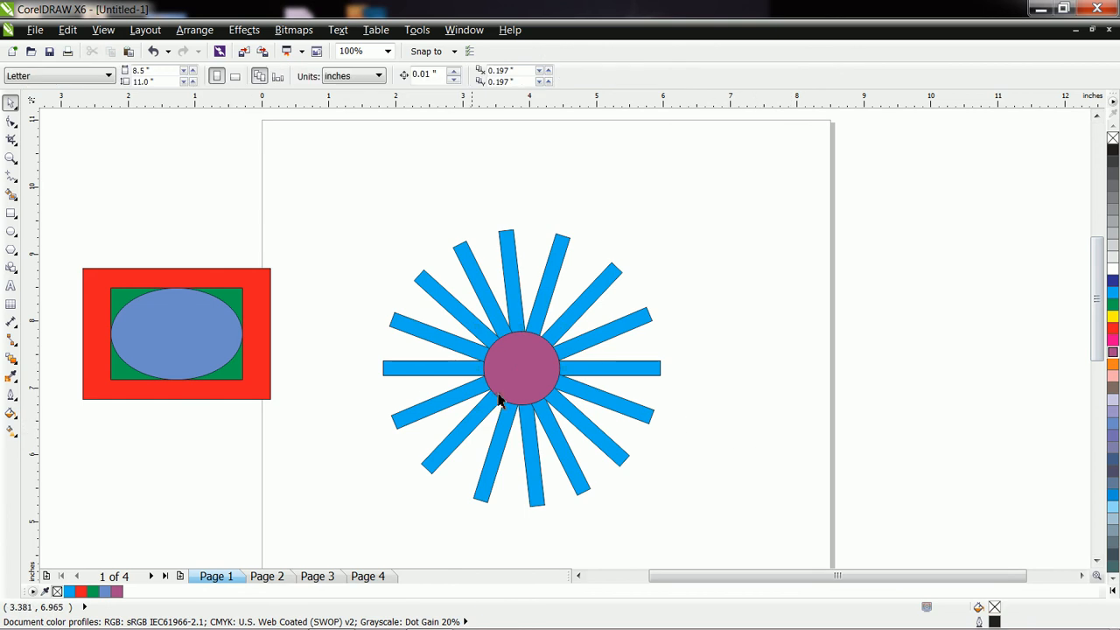
pyautogui.click(514, 367)
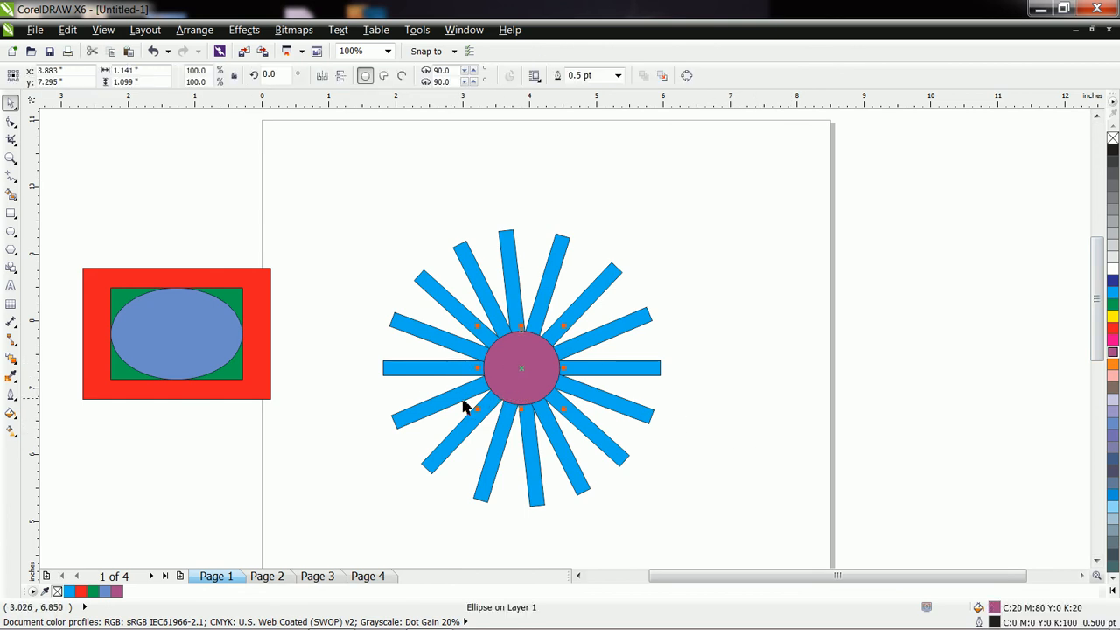
pyautogui.moveTo(478, 412); pyautogui.dragTo(449, 427)
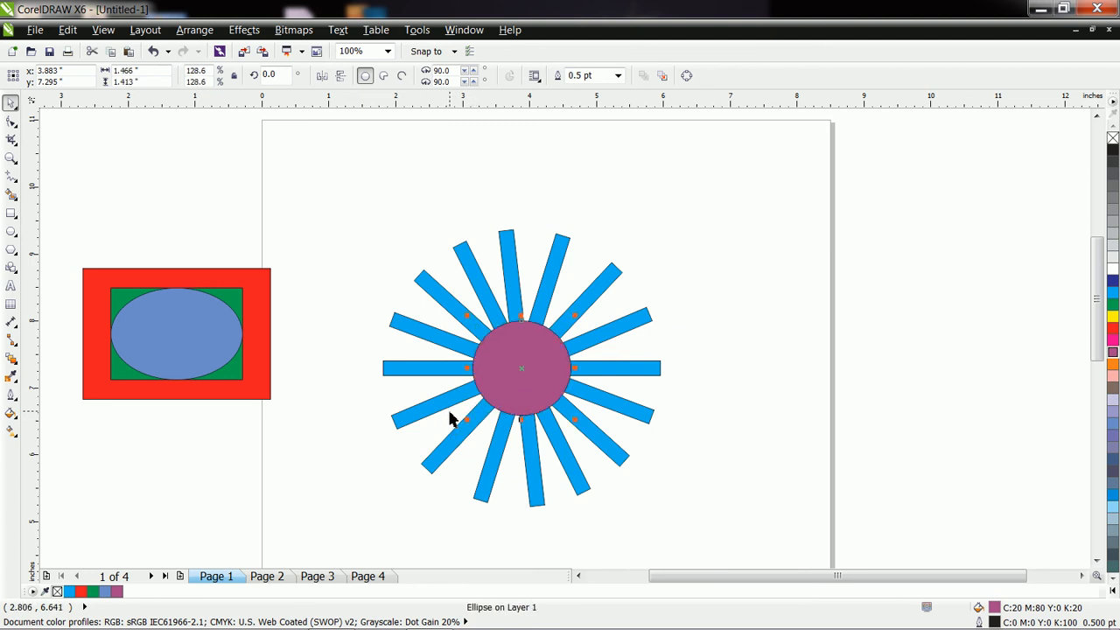
# Make a yellow duplicate of the purple circle, scaled about the shared centre to about 1.05 by 1.01 inches
pyautogui.click(1112, 316)
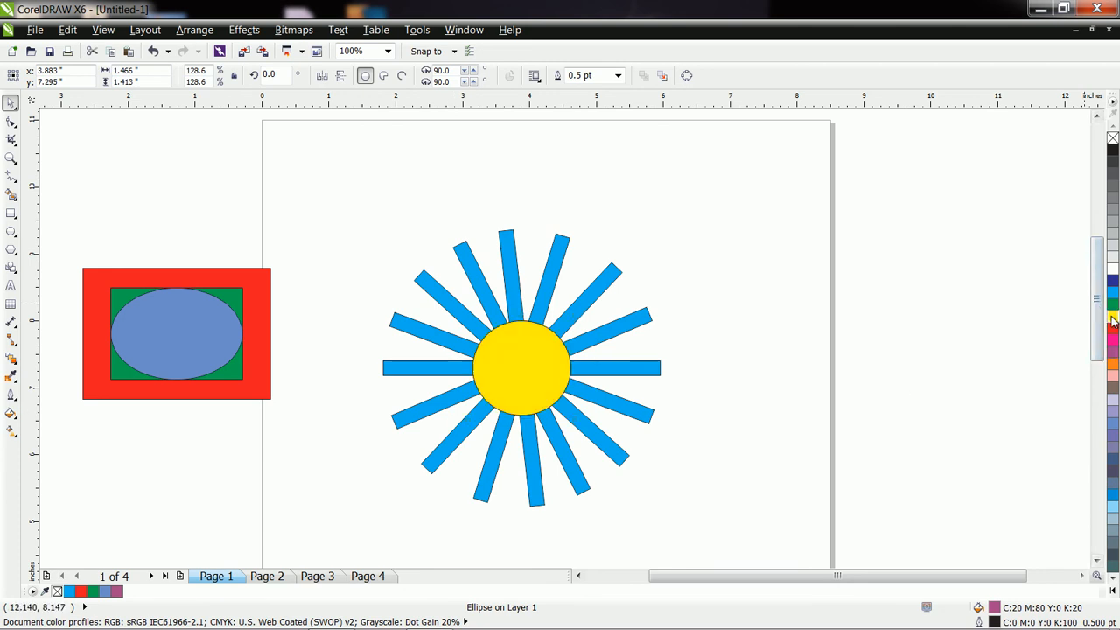
pyautogui.moveTo(468, 423); pyautogui.dragTo(480, 408)
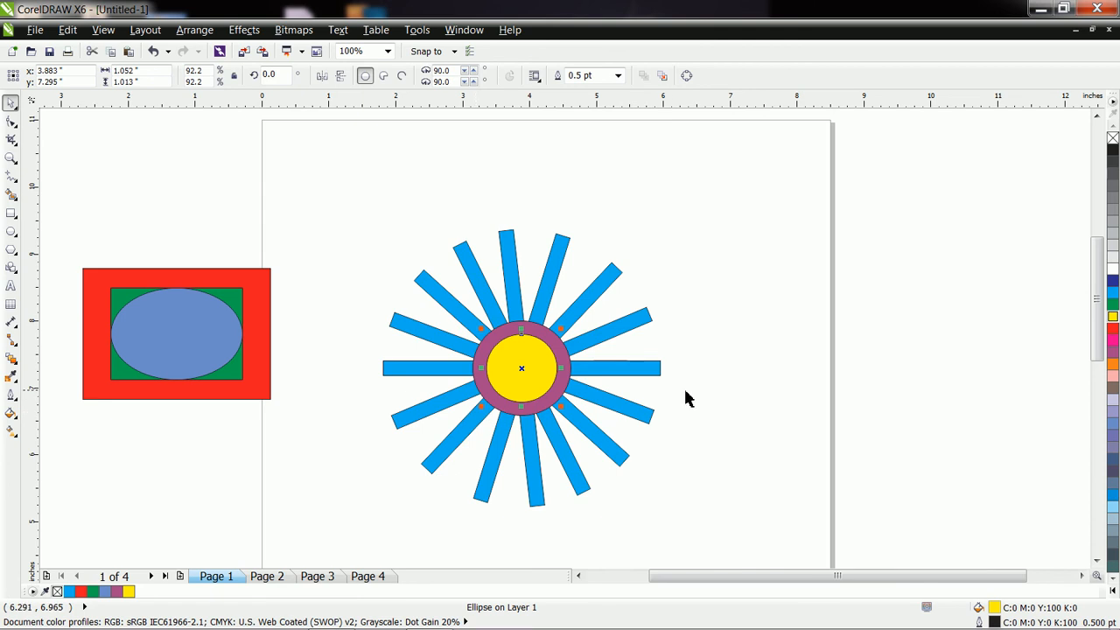
pyautogui.click(719, 384)
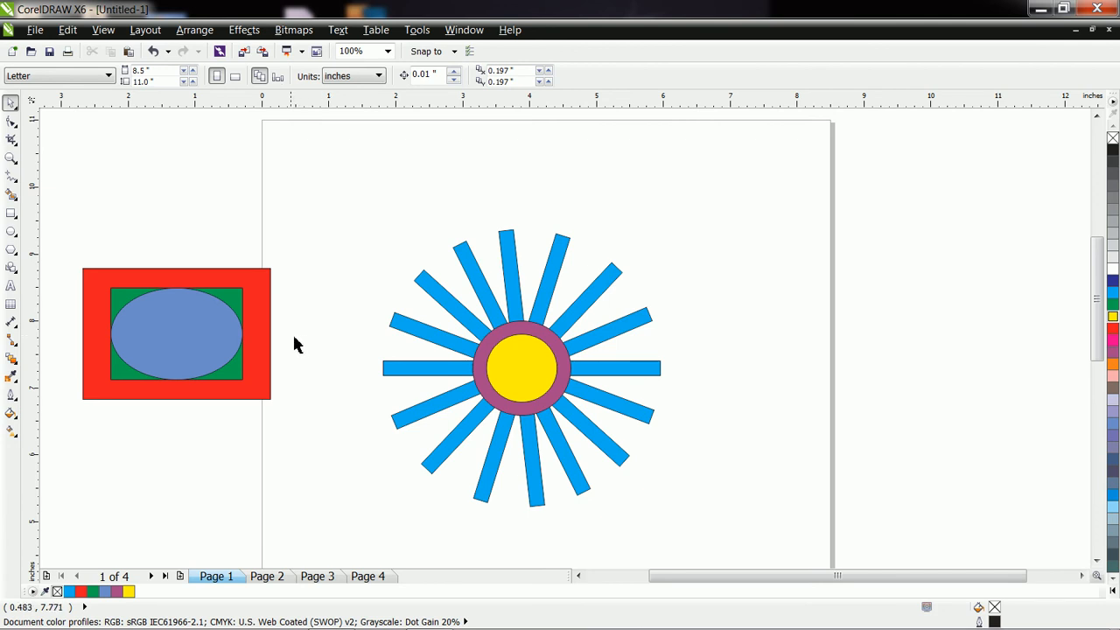
# Shrink the blue ellipse to about 1.16 by 0.24 inches and place it above the flower's upper-right rays
pyautogui.click(175, 350)
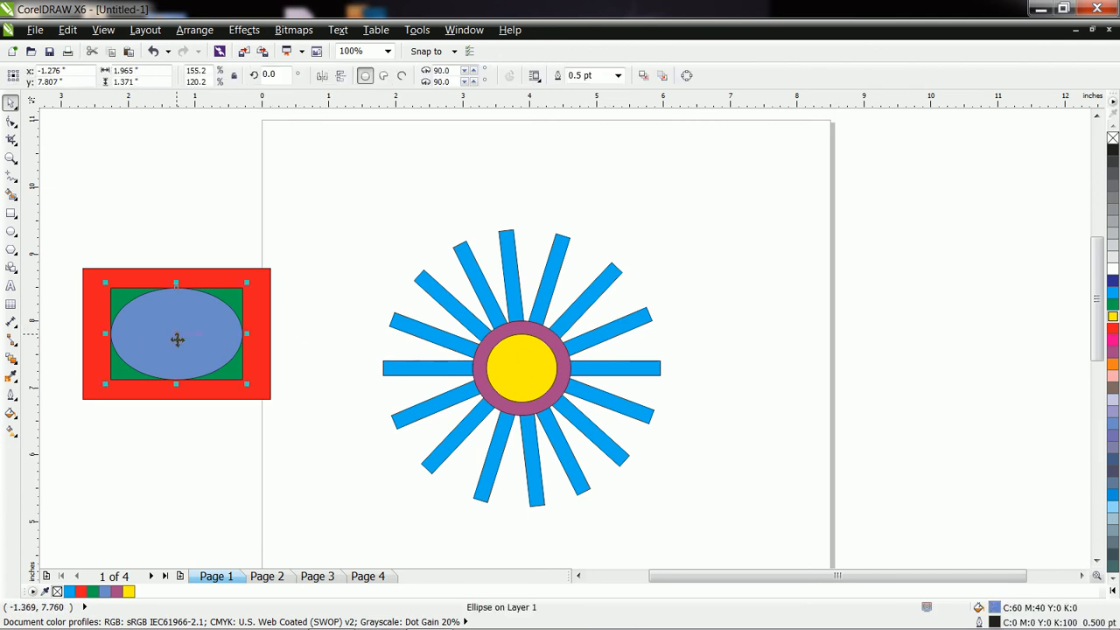
pyautogui.moveTo(180, 338); pyautogui.dragTo(833, 324)
pyautogui.moveTo(825, 361); pyautogui.dragTo(802, 341)
pyautogui.moveTo(872, 338); pyautogui.dragTo(669, 194)
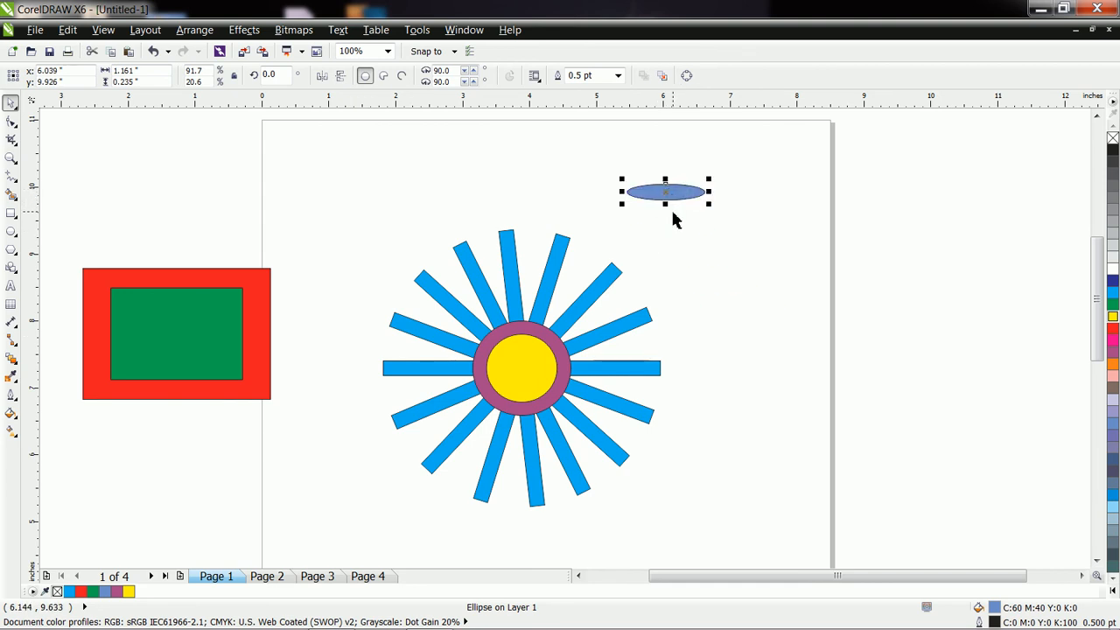
# Mirror the flattened blue ellipse vertically and horizontally, and place a copy of it directly to its right
pyautogui.click(340, 76)
pyautogui.click(321, 76)
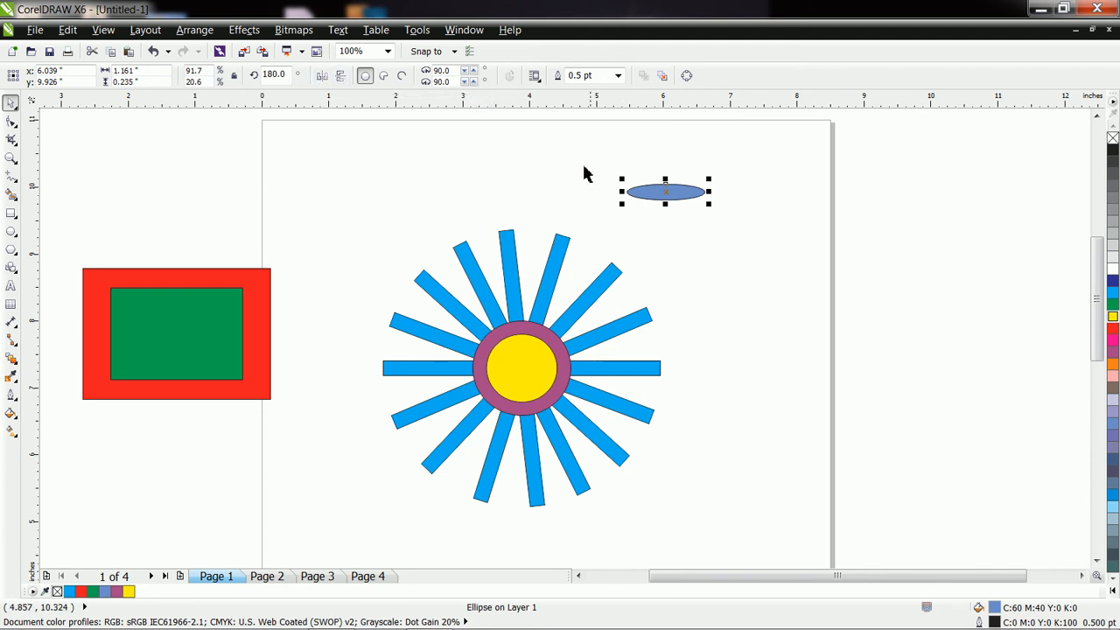
pyautogui.moveTo(665, 191); pyautogui.dragTo(749, 192)
pyautogui.rightClick(749, 192)
pyautogui.click(762, 229)
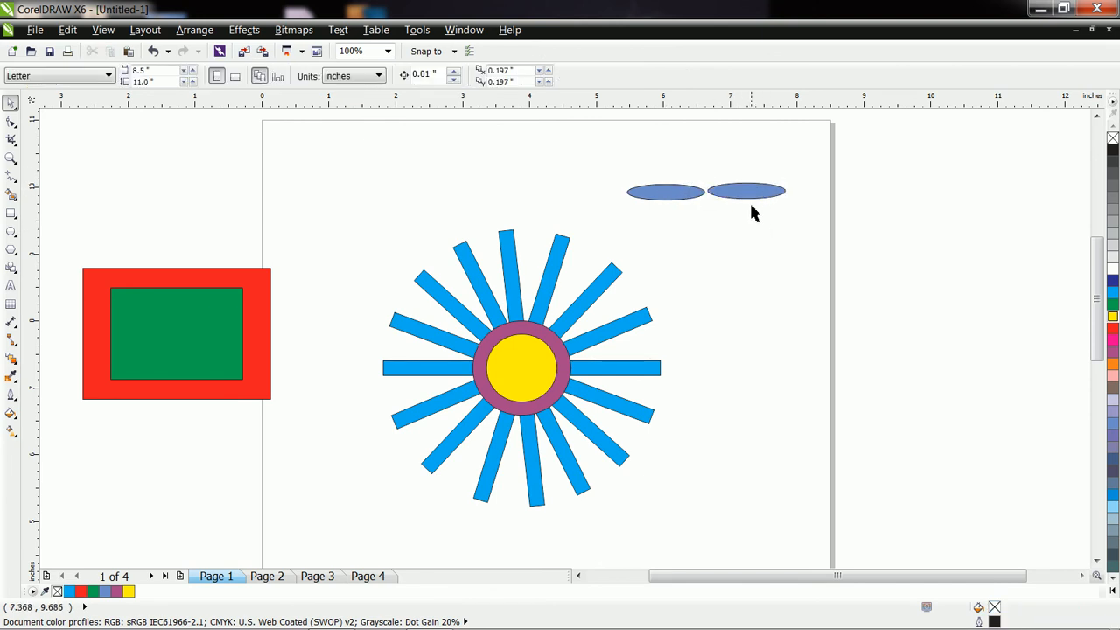
pyautogui.click(744, 197)
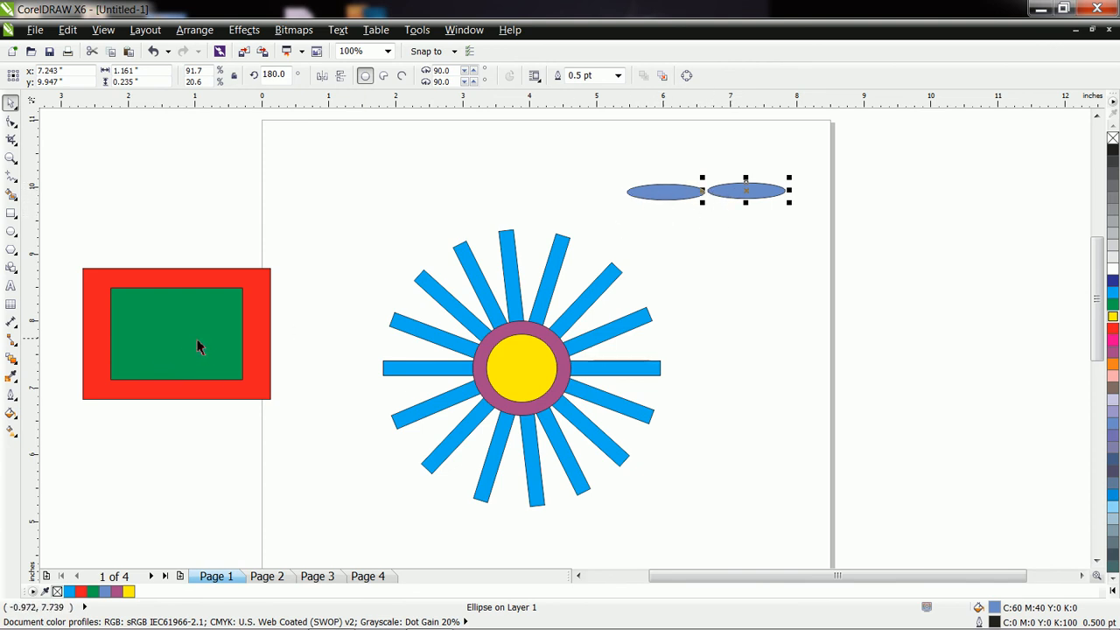
pyautogui.click(771, 230)
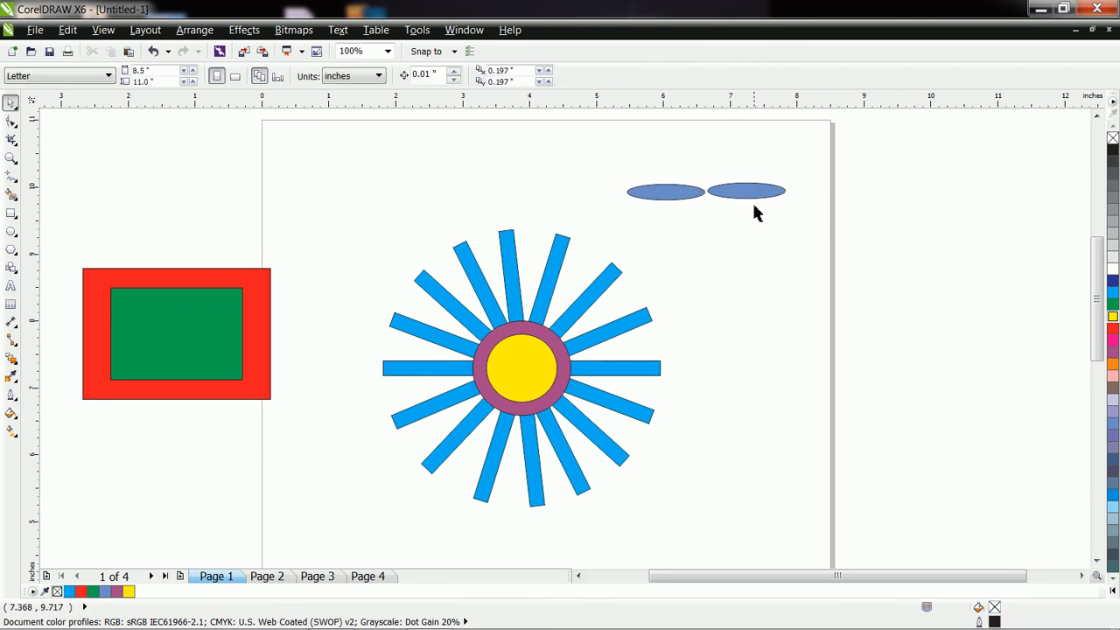
# Set the two blue ellipses end to end and stand a third copy, rotated to about 88.8°, upright where they meet
pyautogui.moveTo(748, 200); pyautogui.dragTo(700, 235)
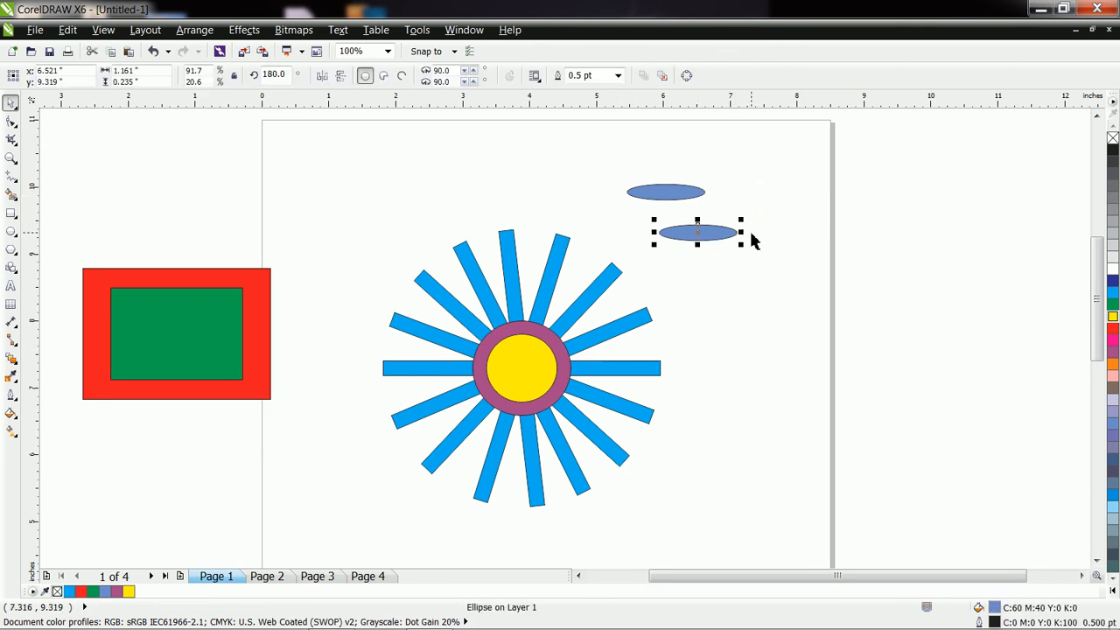
pyautogui.moveTo(669, 189); pyautogui.dragTo(780, 154)
pyautogui.rightClick(764, 186)
pyautogui.click(765, 187)
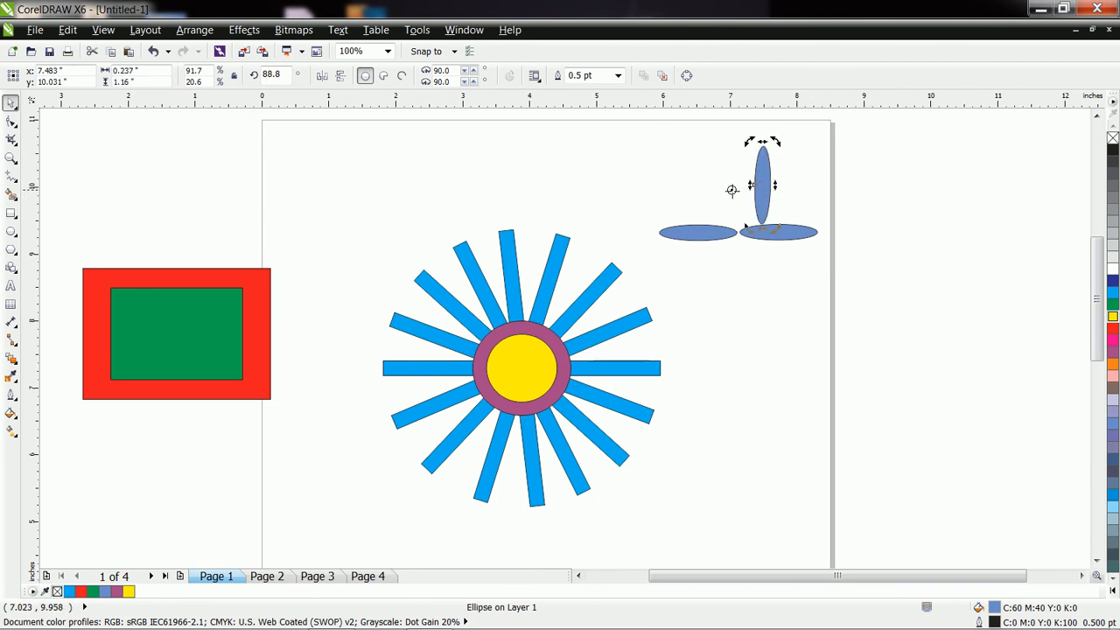
pyautogui.click(792, 198)
pyautogui.click(762, 187)
pyautogui.moveTo(762, 187)
pyautogui.mouseDown()
pyautogui.moveTo(721, 192)
pyautogui.moveTo(740, 192)
pyautogui.mouseUp()
pyautogui.click(777, 297)
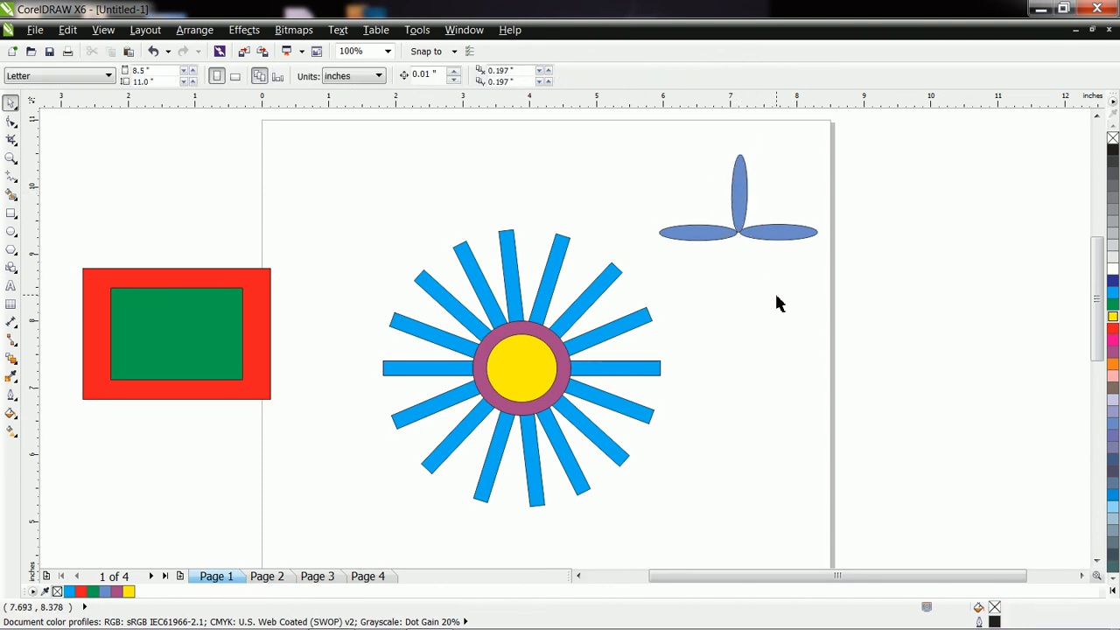
# Rotate the left ellipse to about 142.5° and the right one to about 33.8° so both fan upward from the shared inner end
pyautogui.click(710, 236)
pyautogui.click(691, 235)
pyautogui.moveTo(655, 243); pyautogui.dragTo(718, 217)
pyautogui.click(707, 240)
pyautogui.click(777, 236)
pyautogui.moveTo(821, 246); pyautogui.dragTo(775, 220)
pyautogui.click(792, 240)
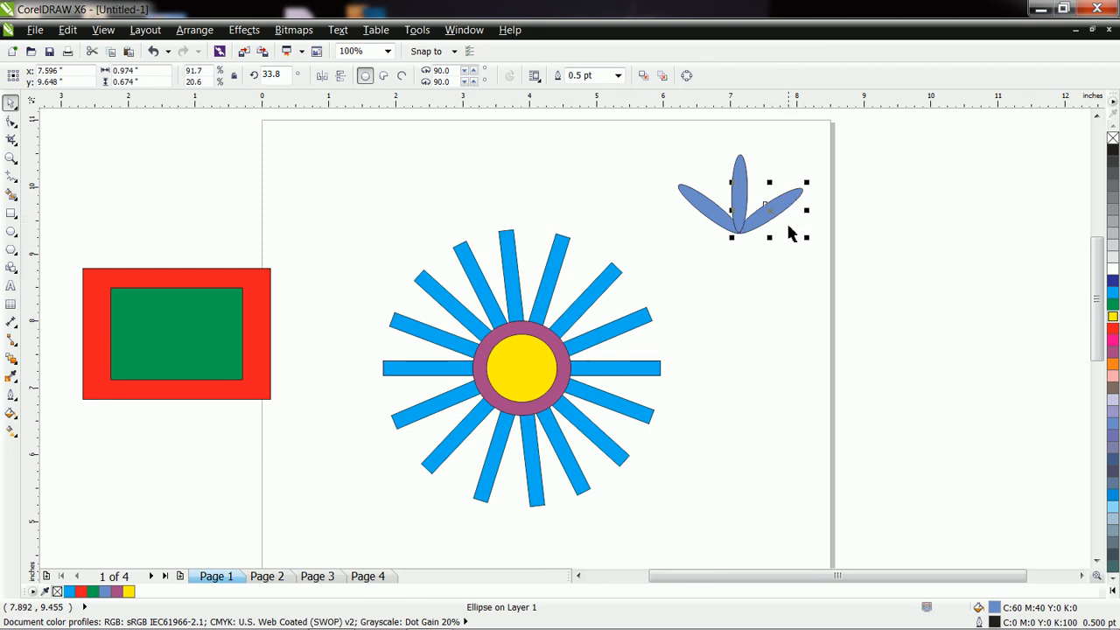
pyautogui.click(732, 250)
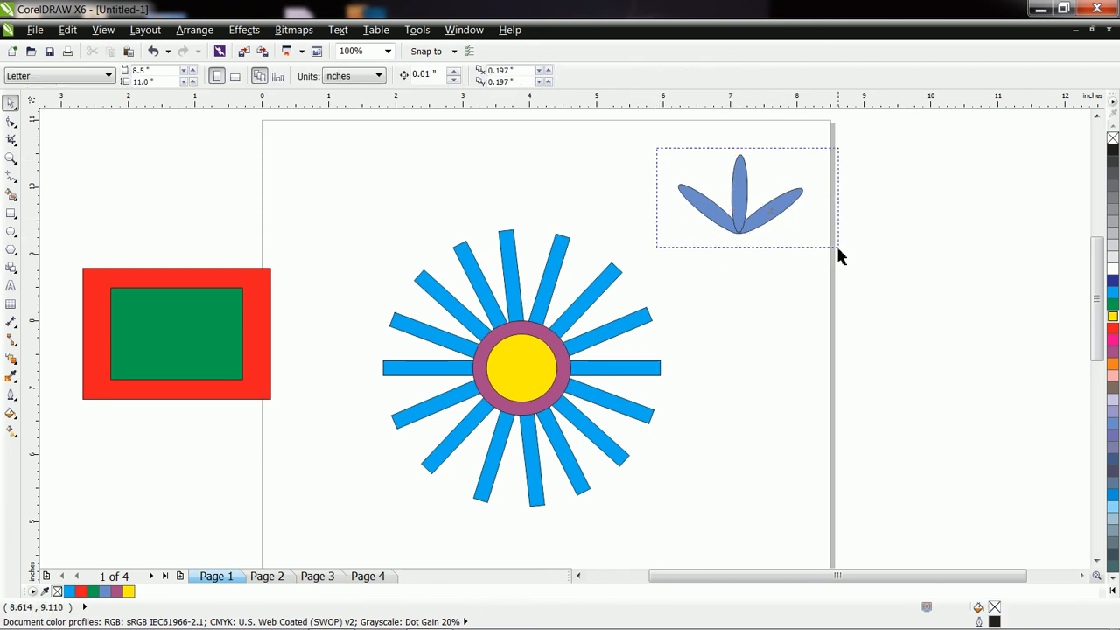
# Duplicate the three petals, mirror the copy horizontally and vertically, and join it below the originals to form a six-petal flower
pyautogui.moveTo(836, 247); pyautogui.dragTo(839, 250)
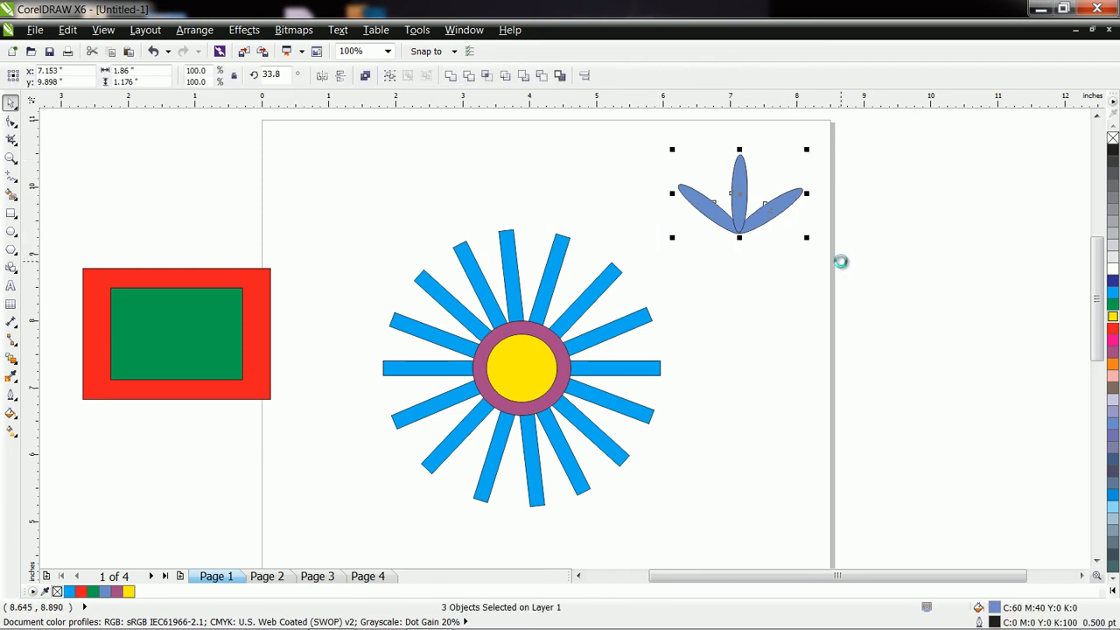
pyautogui.click(322, 76)
pyautogui.moveTo(743, 196); pyautogui.dragTo(747, 277)
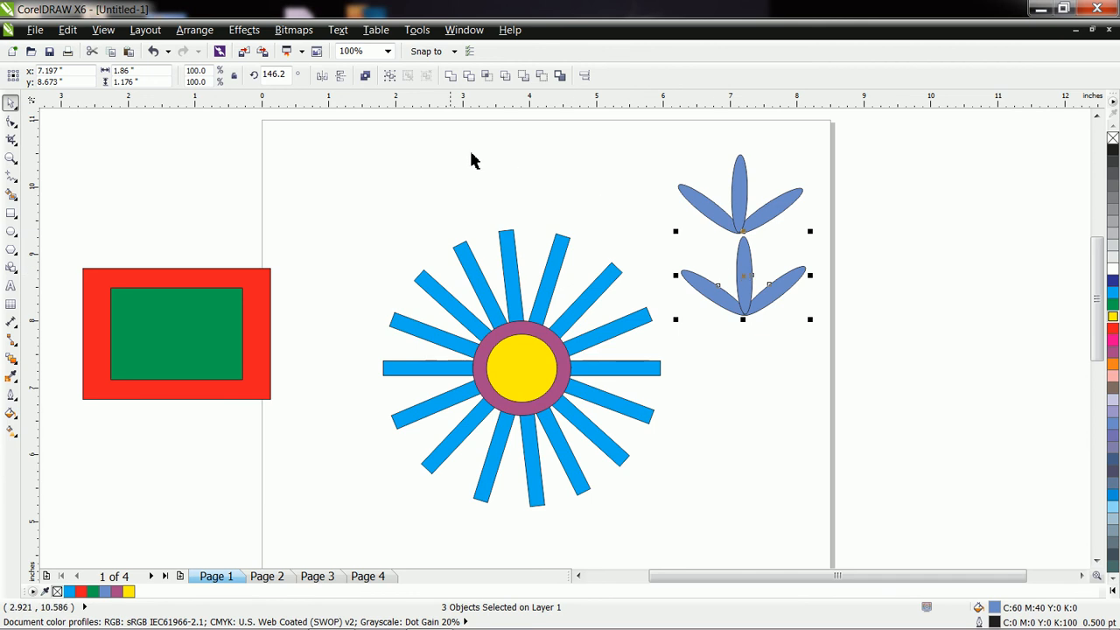
pyautogui.click(342, 76)
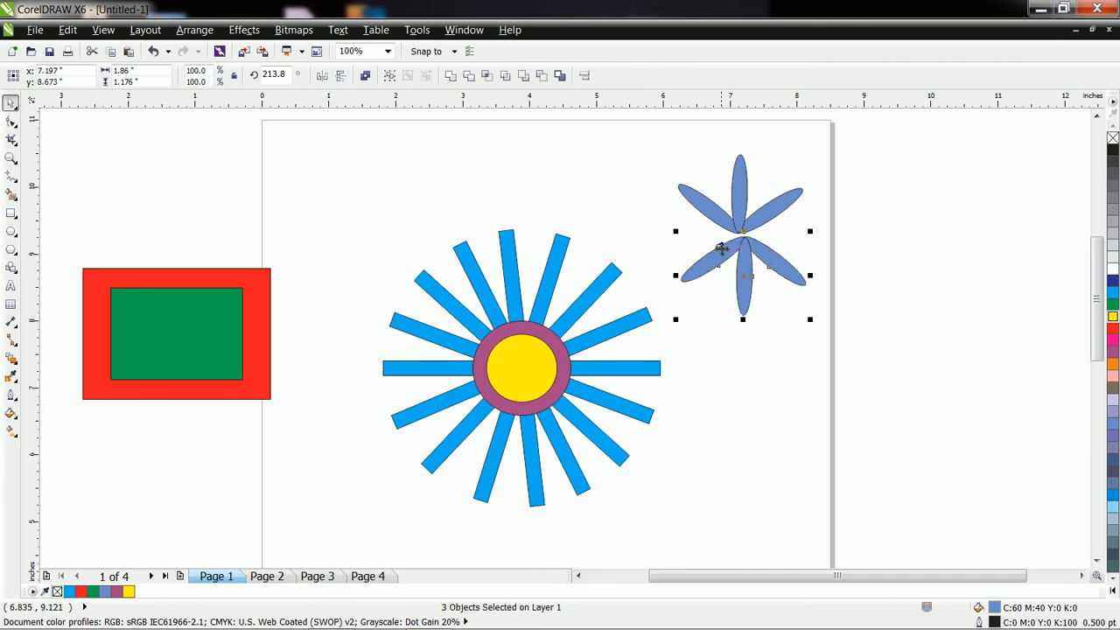
pyautogui.moveTo(751, 256); pyautogui.dragTo(750, 251)
pyautogui.click(884, 275)
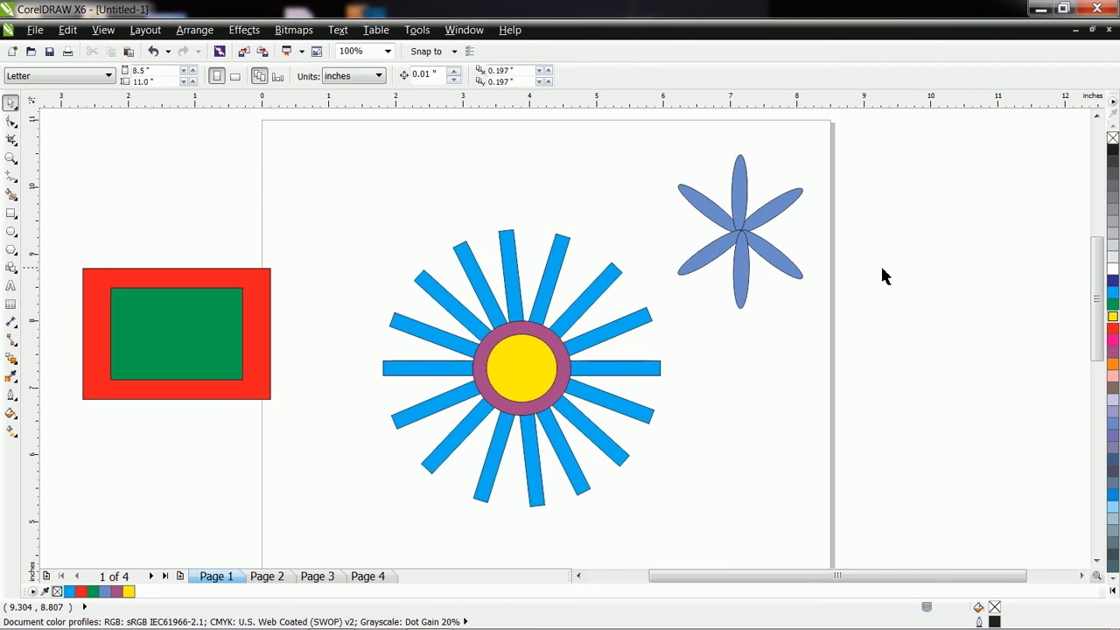
# Copy the bottom petal, rotate the copy to about 1.1° so it lies horizontal, and place it across the flower's centre
pyautogui.click(741, 294)
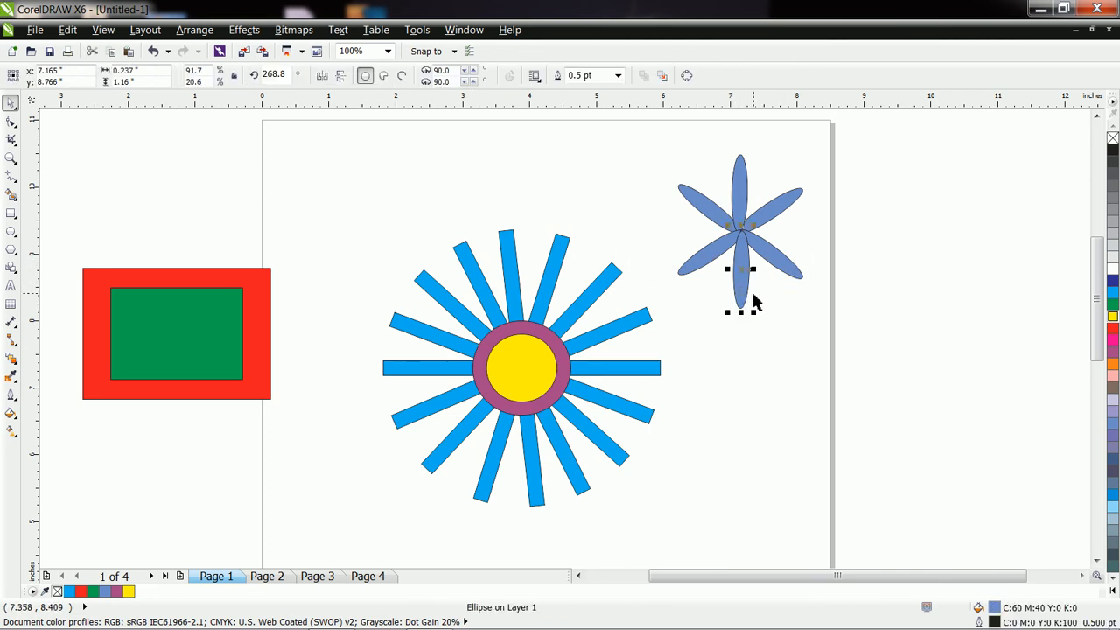
pyautogui.moveTo(743, 284); pyautogui.dragTo(755, 388)
pyautogui.click(753, 385)
pyautogui.click(774, 413)
pyautogui.click(751, 400)
pyautogui.click(751, 399)
pyautogui.moveTo(764, 415); pyautogui.dragTo(796, 376)
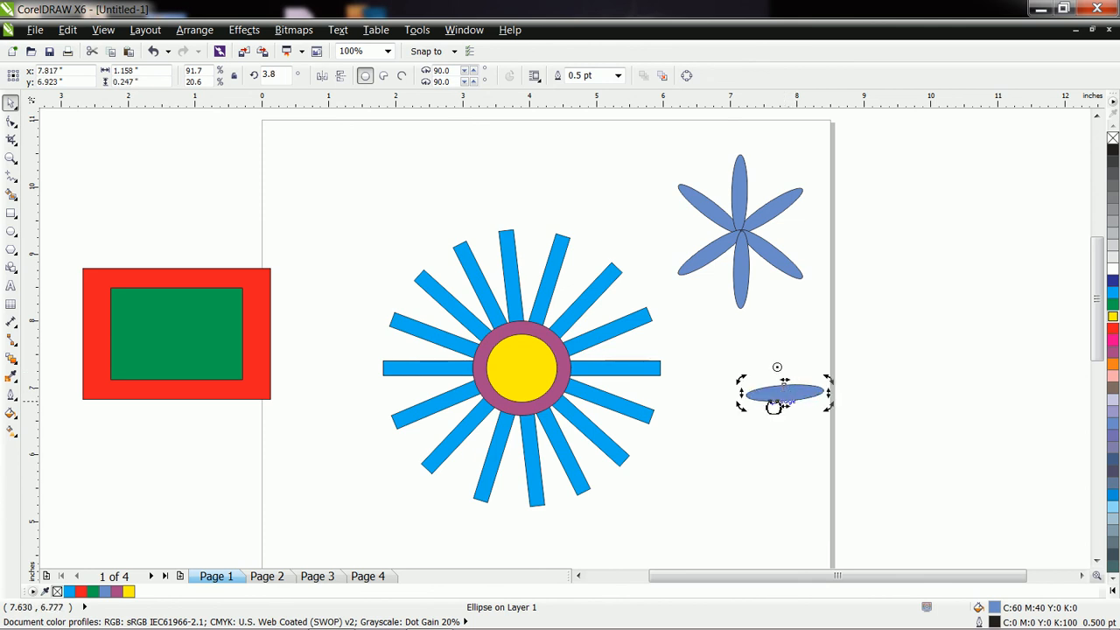
pyautogui.moveTo(740, 410); pyautogui.dragTo(740, 407)
pyautogui.moveTo(830, 414); pyautogui.dragTo(745, 235)
pyautogui.click(788, 397)
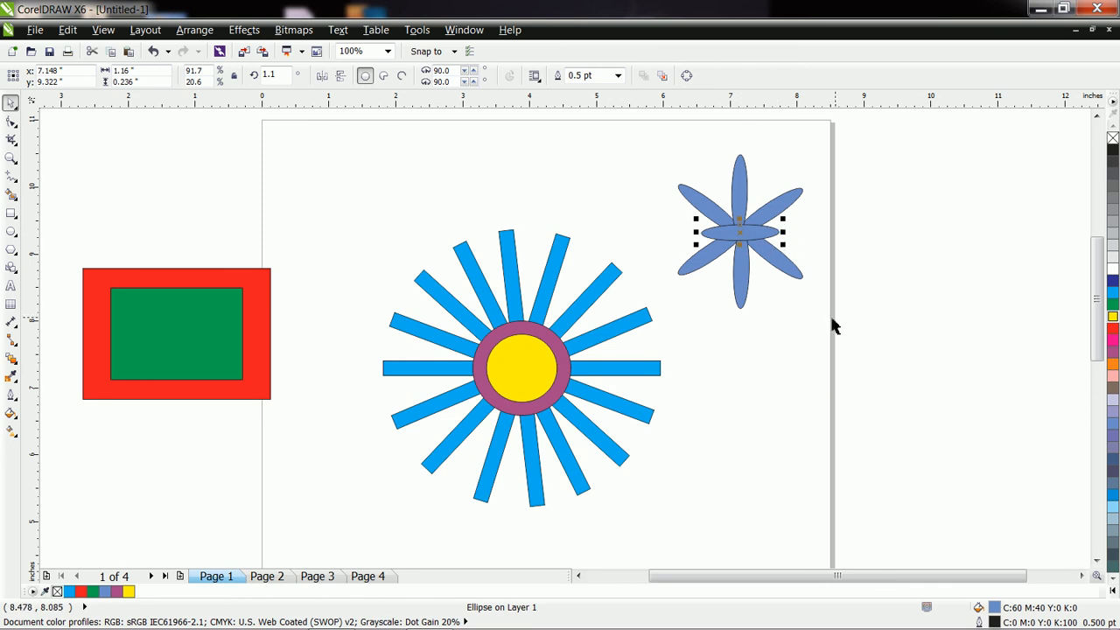
# Fill the top petal red, the bottom and lower-left petals orange, and the upper-right petal light blue
pyautogui.click(740, 185)
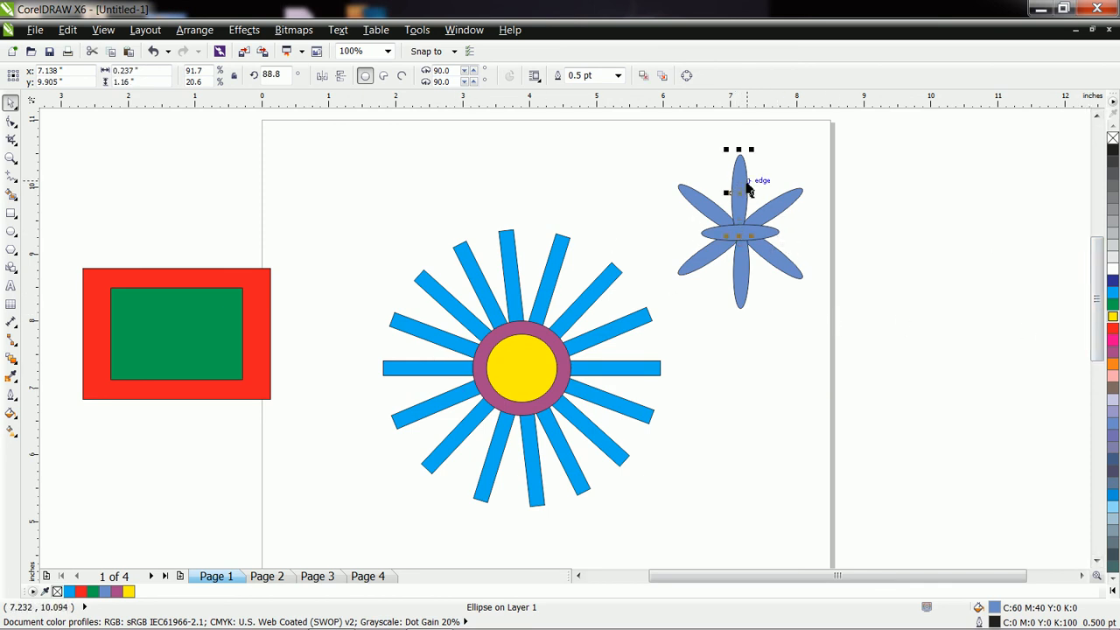
pyautogui.click(738, 294)
pyautogui.click(1113, 366)
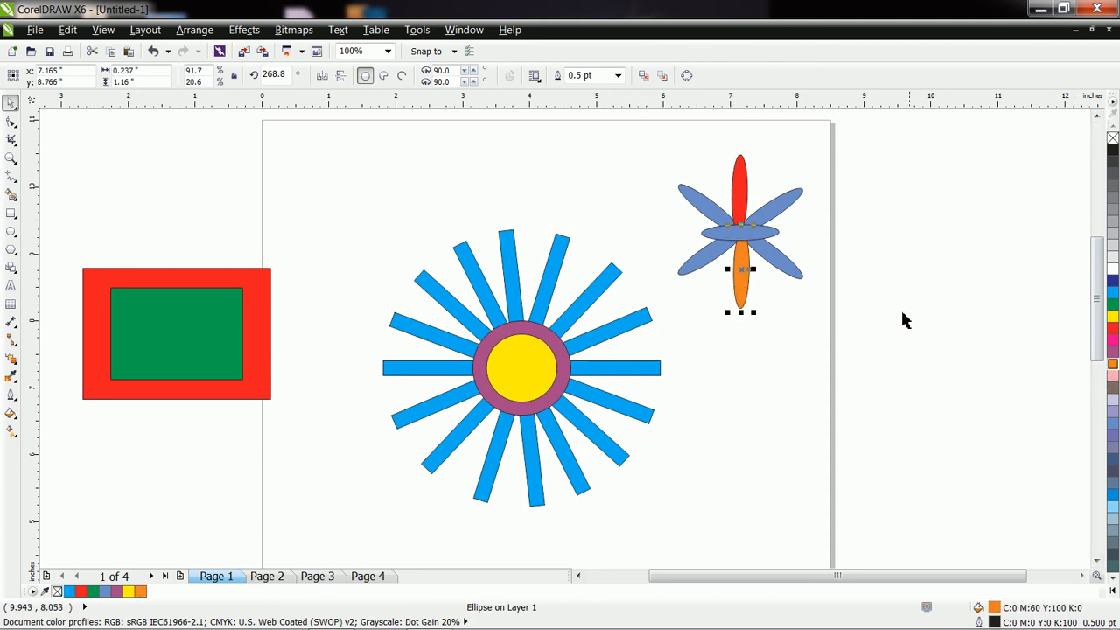
pyautogui.click(783, 212)
pyautogui.click(1112, 293)
pyautogui.click(706, 274)
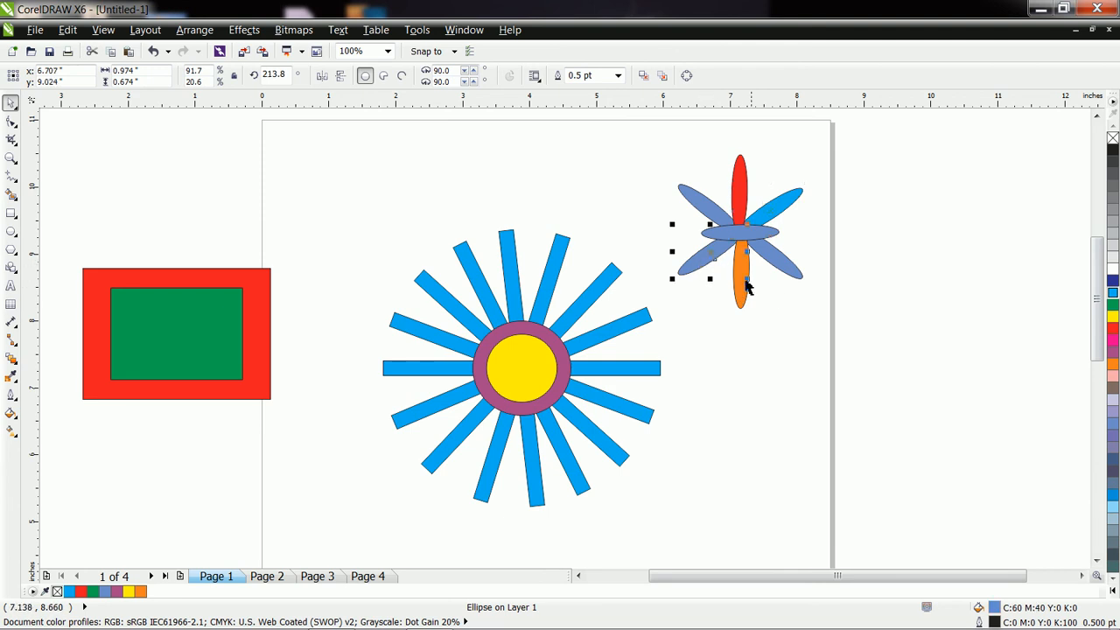
pyautogui.click(1113, 366)
# Fill the upper-left petal light grey, the lower-right petal red and the bottom petal yellow
pyautogui.click(715, 215)
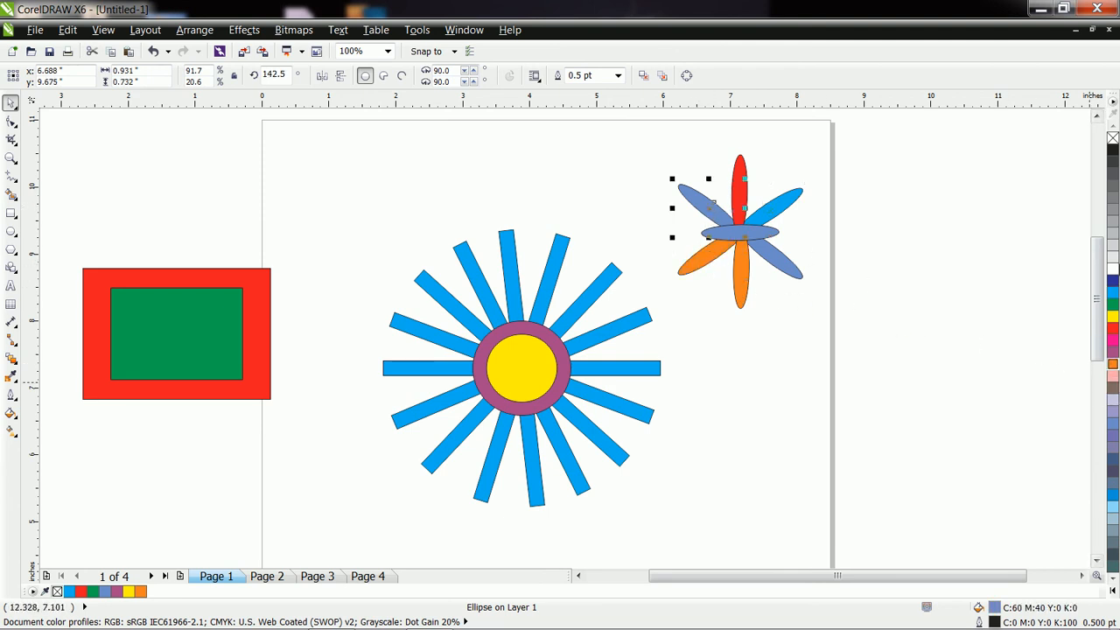
pyautogui.click(1113, 246)
pyautogui.click(791, 279)
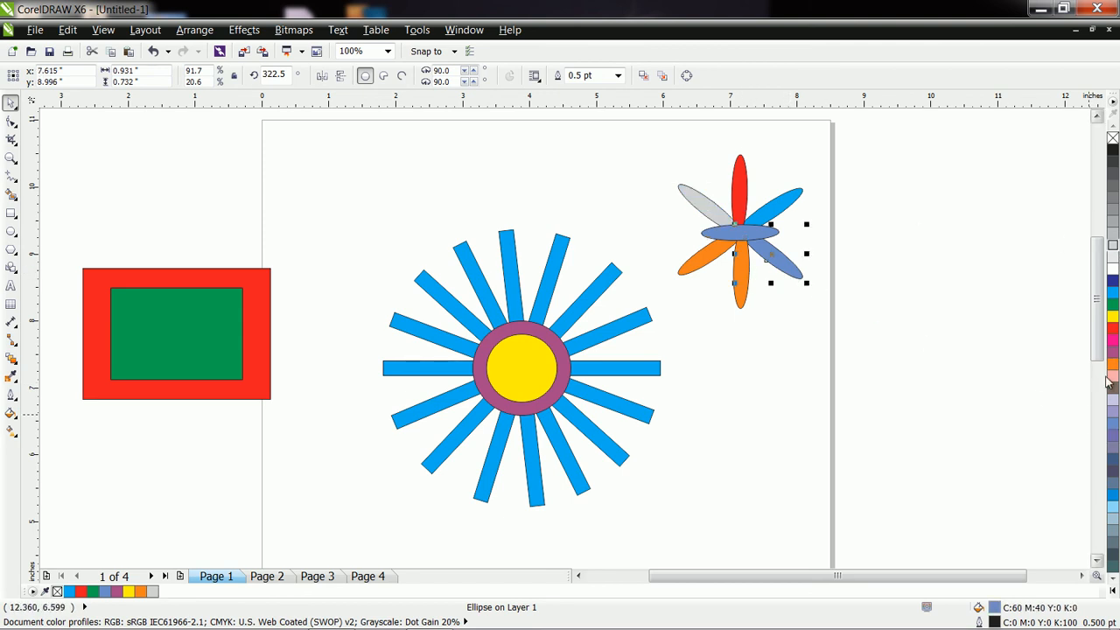
pyautogui.click(1113, 328)
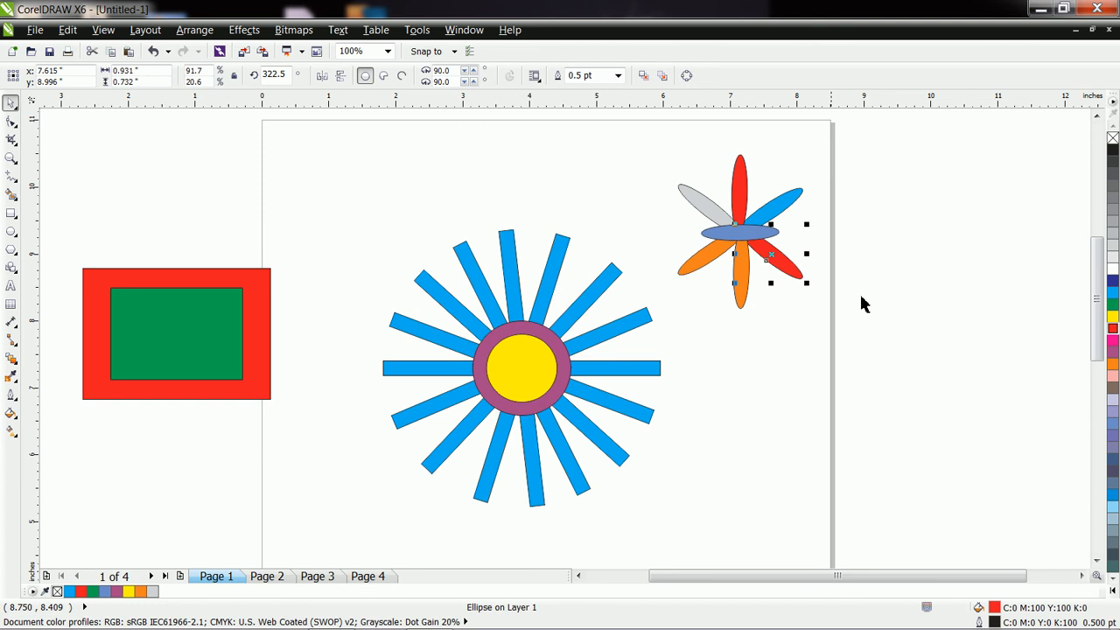
pyautogui.click(742, 299)
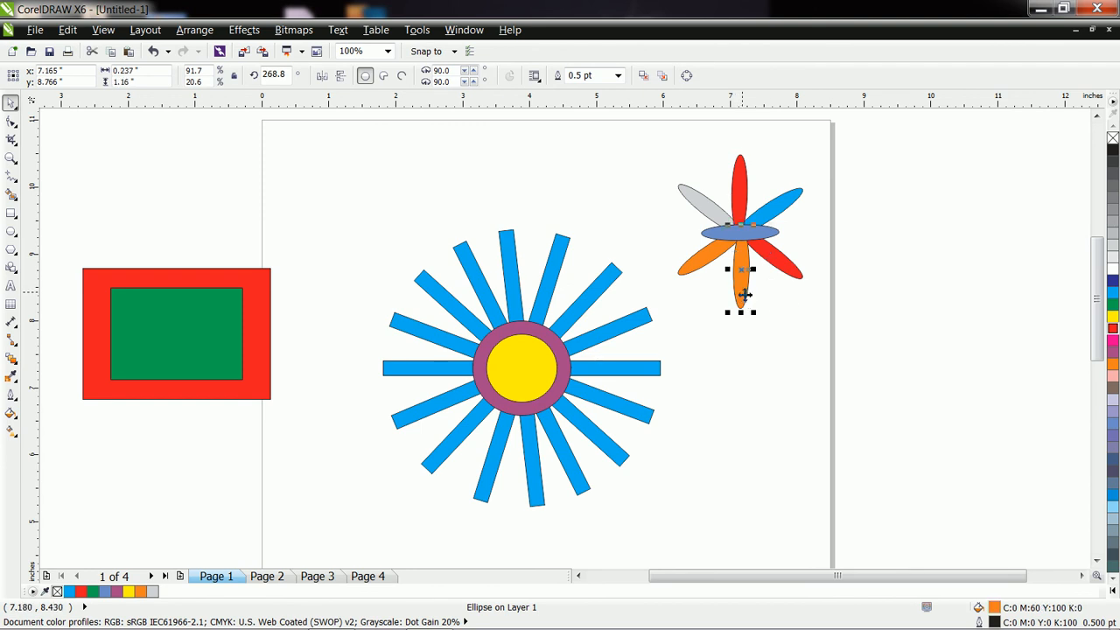
pyautogui.click(1114, 496)
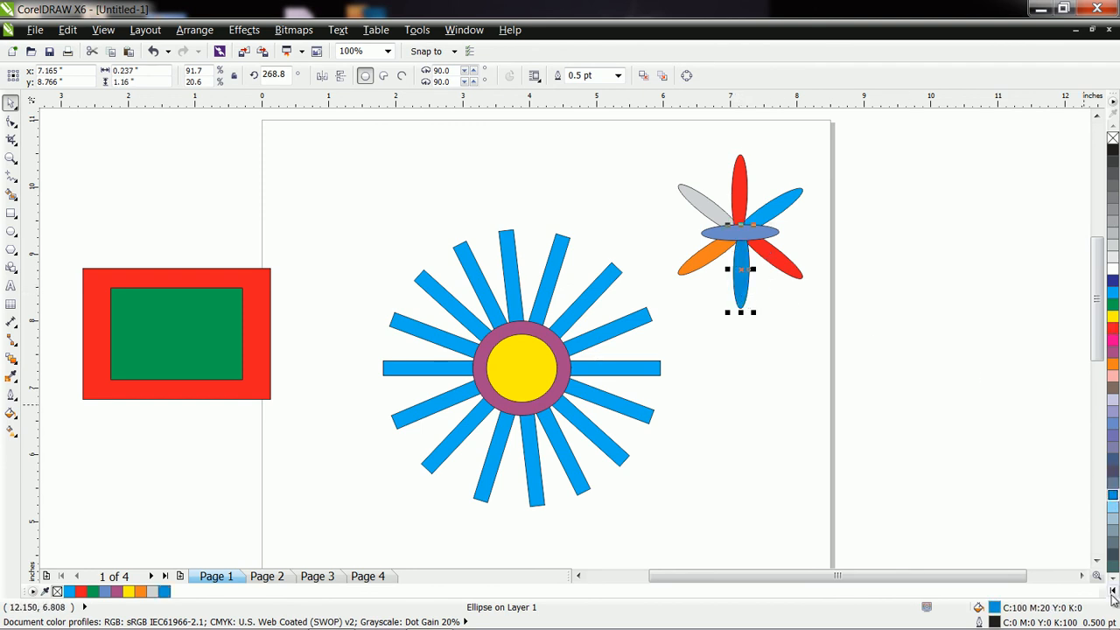
pyautogui.click(1114, 593)
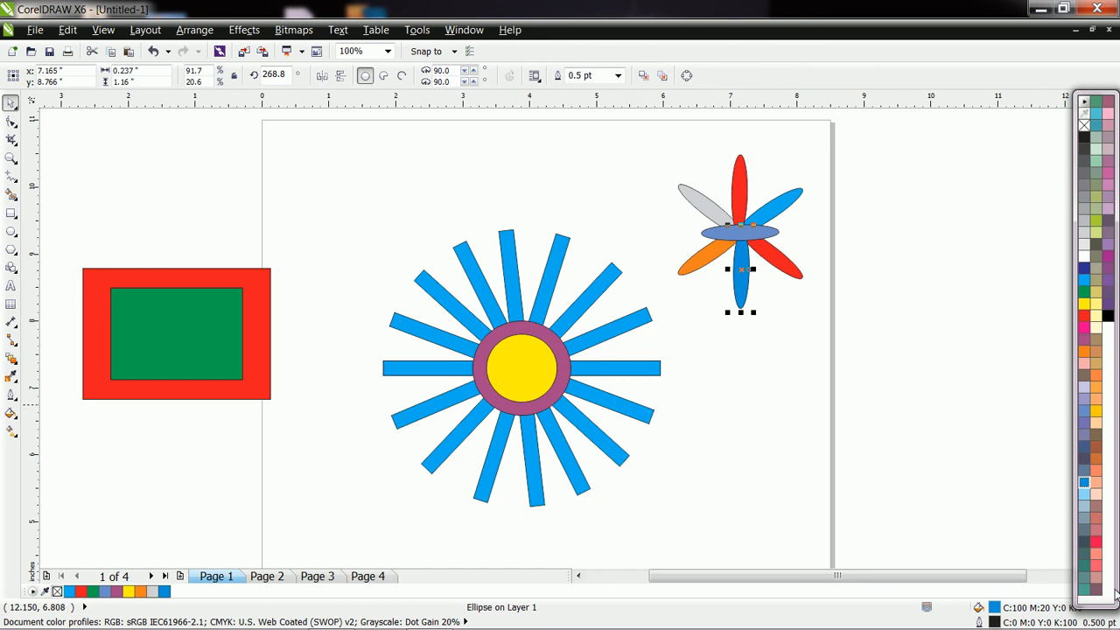
pyautogui.click(1086, 304)
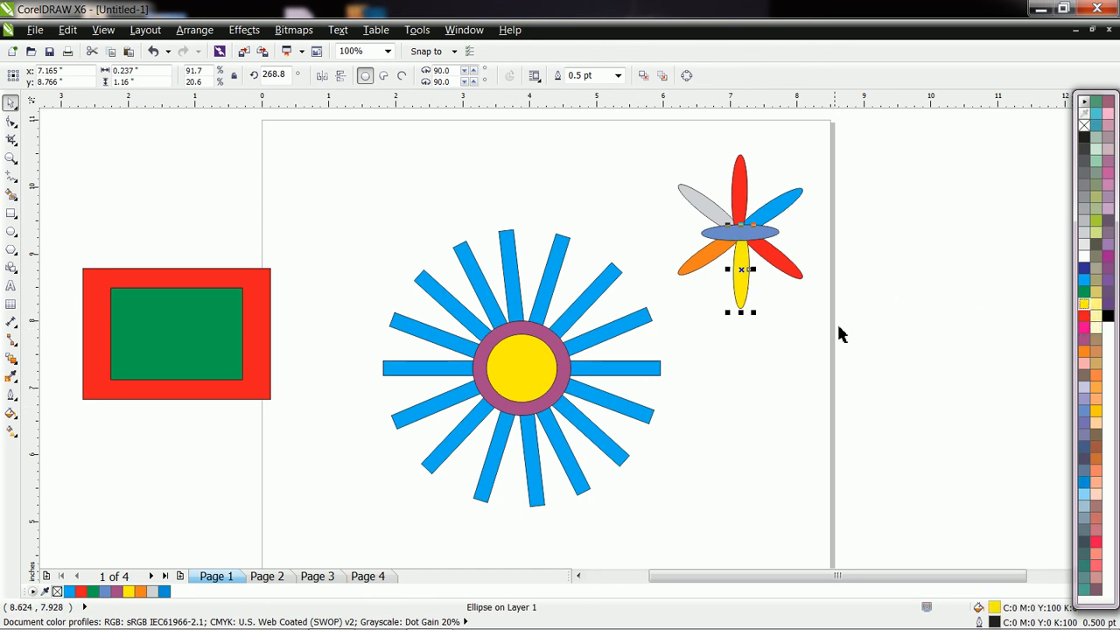
# Reshape the horizontal ellipse at the small flower's centre into a roughly round disc covering the petals' inner ends
pyautogui.click(779, 322)
pyautogui.click(739, 238)
pyautogui.moveTo(741, 225)
pyautogui.mouseDown()
pyautogui.moveTo(742, 208)
pyautogui.moveTo(744, 257)
pyautogui.moveTo(767, 238)
pyautogui.moveTo(698, 238)
pyautogui.moveTo(744, 235)
pyautogui.mouseUp()
pyautogui.click(872, 267)
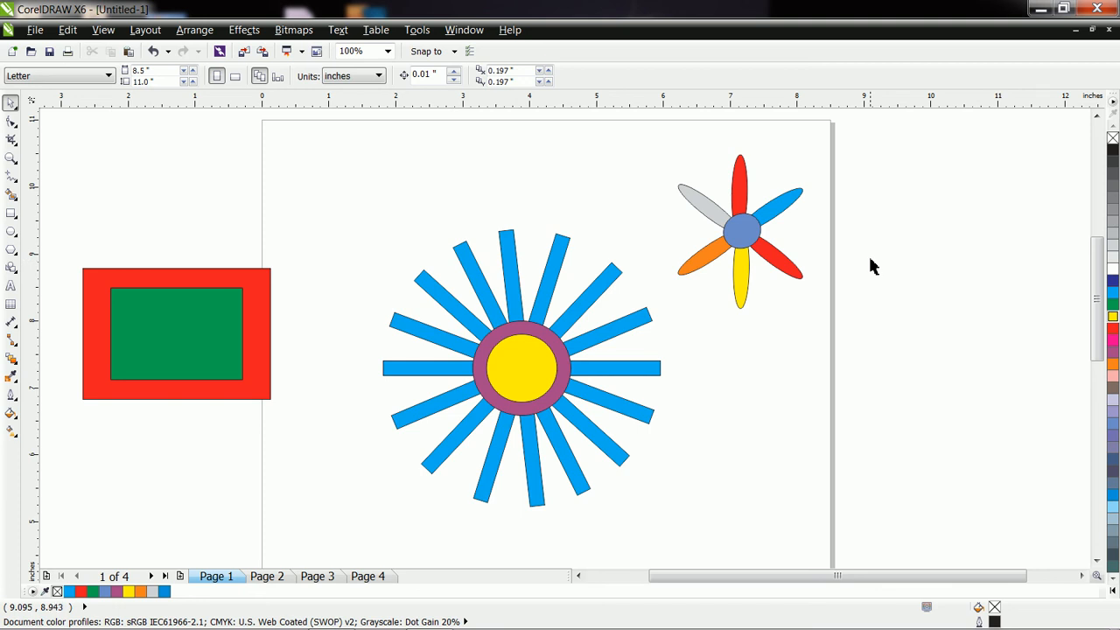
# Move the green rectangle up clear of the red one, and shift the red rectangle slightly to the right
pyautogui.click(175, 350)
pyautogui.moveTo(175, 350); pyautogui.dragTo(194, 188)
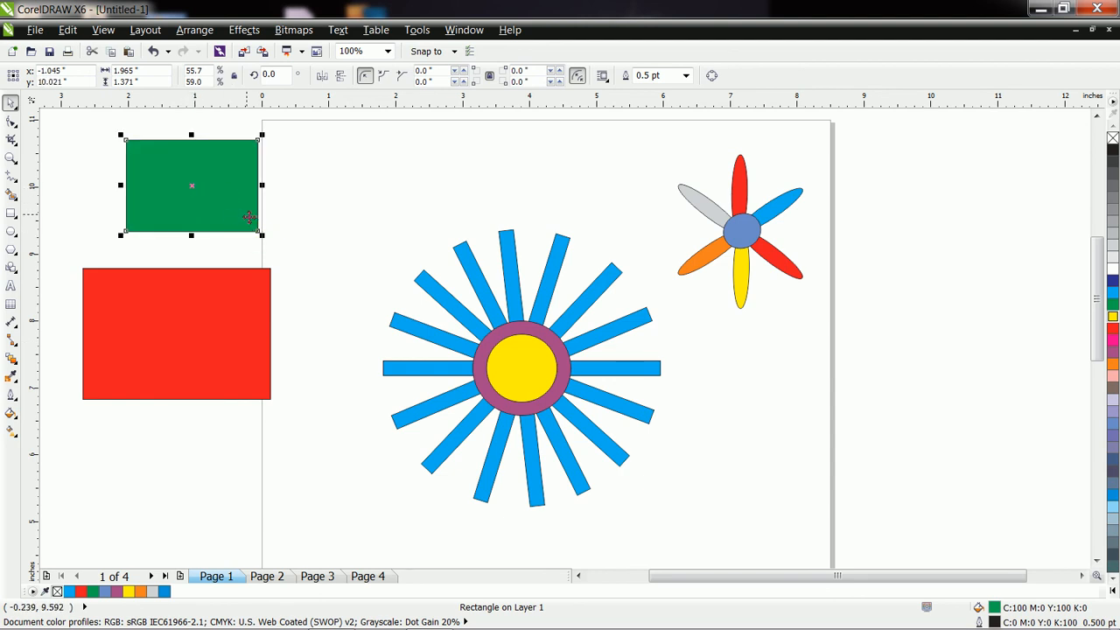
pyautogui.moveTo(187, 304); pyautogui.dragTo(204, 327)
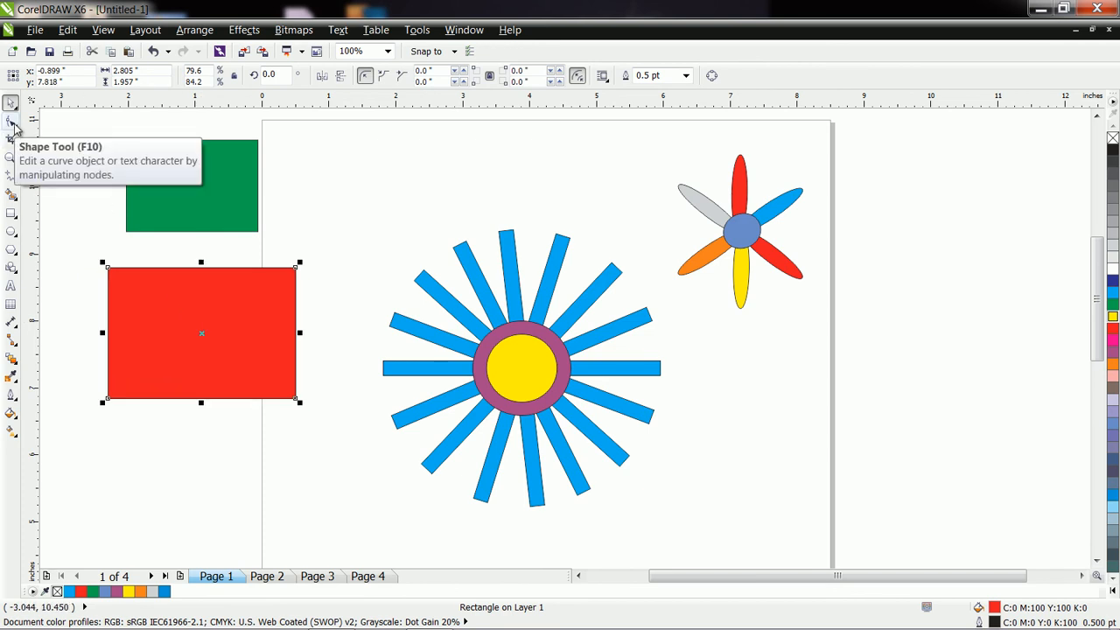
# Round all four corners of the red rectangle to a radius of about 0.031 inch with the Shape tool
pyautogui.click(12, 125)
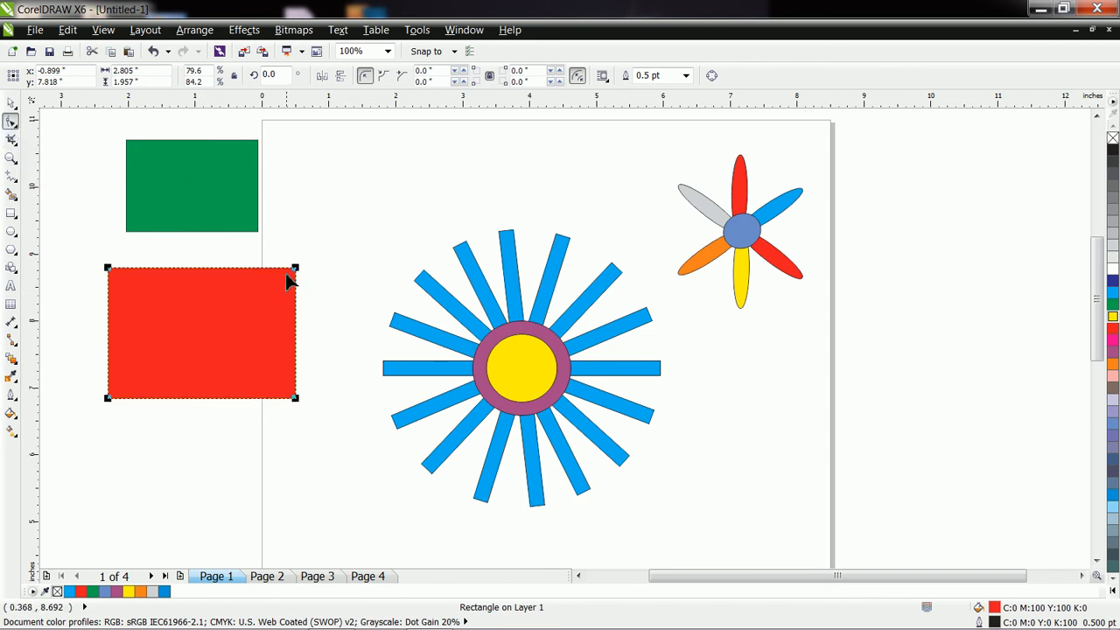
pyautogui.moveTo(295, 269)
pyautogui.mouseDown()
pyautogui.moveTo(297, 308)
pyautogui.moveTo(298, 272)
pyautogui.mouseUp()
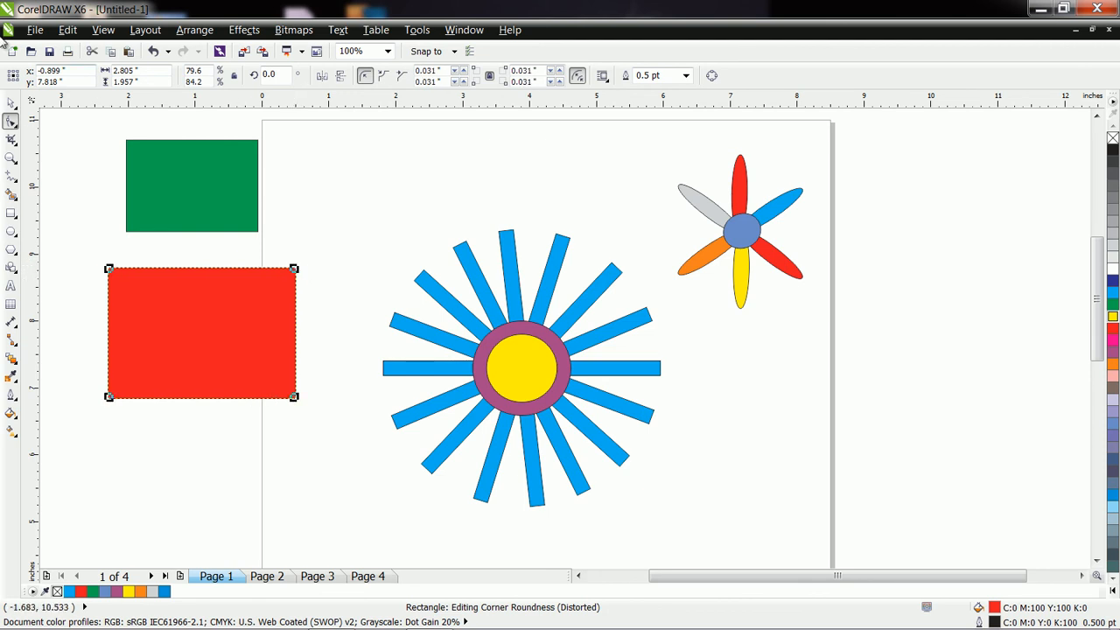
pyautogui.click(10, 103)
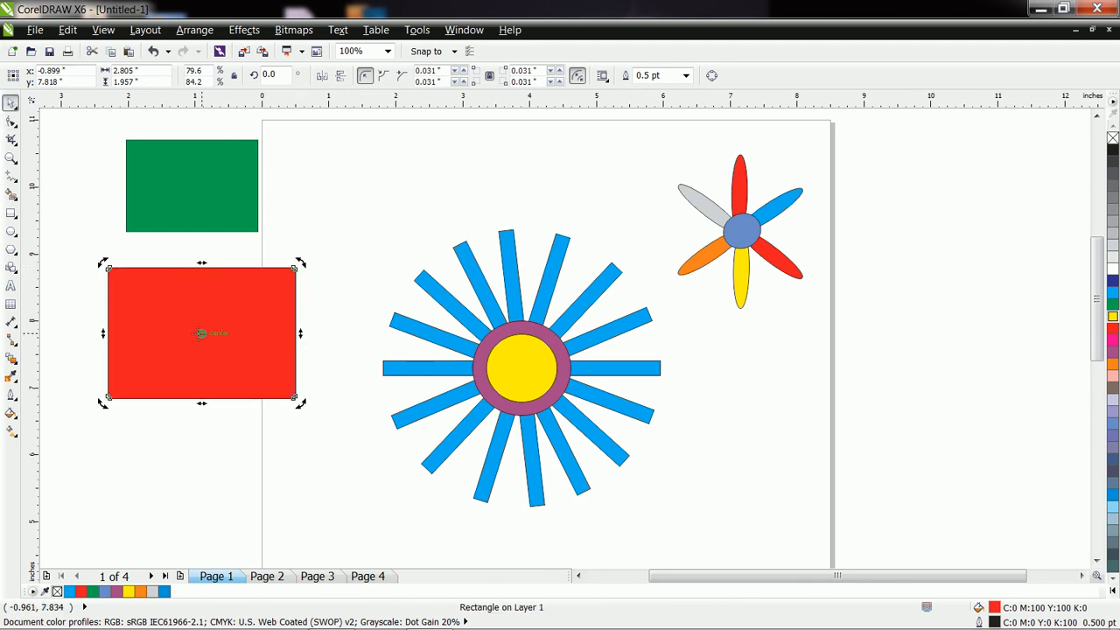
pyautogui.click(301, 369)
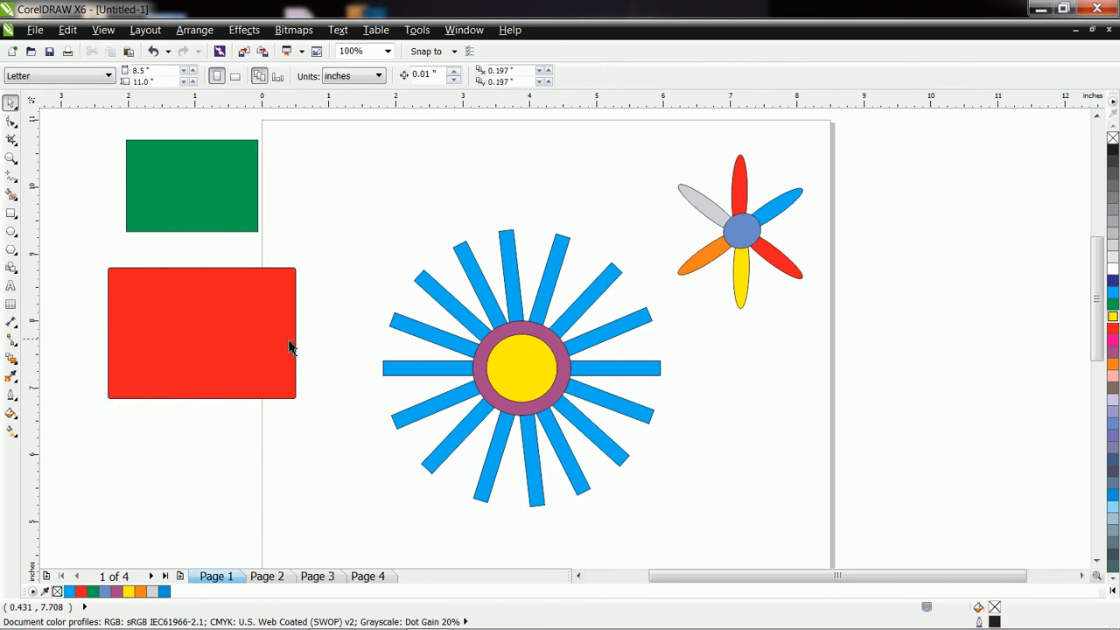
# Undo the corner rounding on the red rectangle
pyautogui.hotkey('ctrl', 'z')
pyautogui.hotkey('ctrl', 'z')
pyautogui.hotkey('ctrl', 'z')
pyautogui.hotkey('ctrl', 'z')
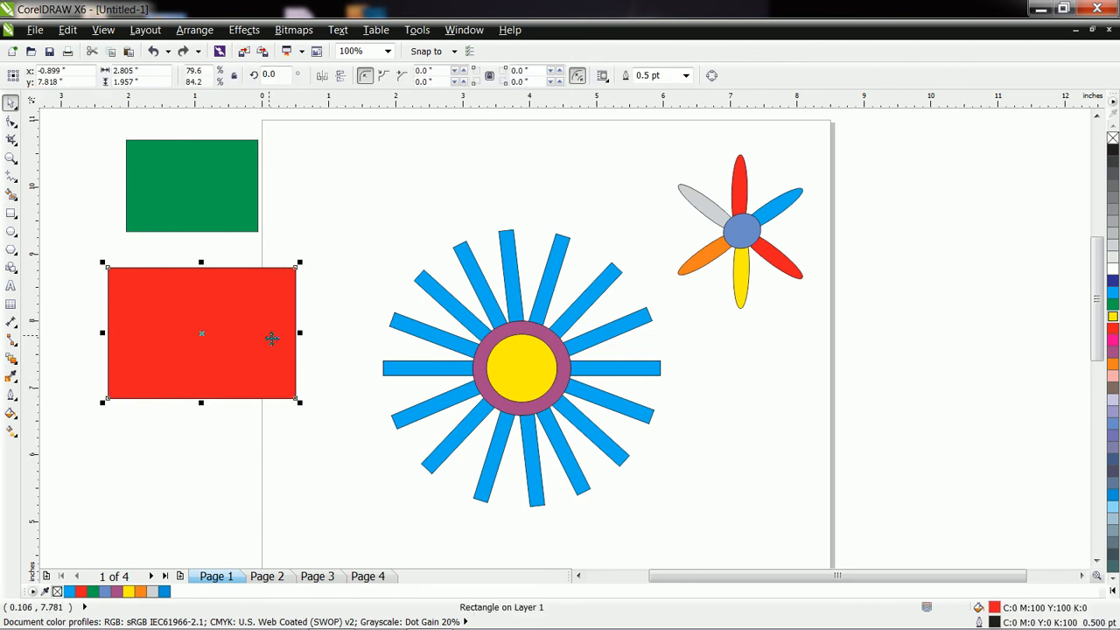
# Turn the red rectangle into three staggered bars, each about 2.81 by 0.43 inches, and move the green rectangle onto their left ends
pyautogui.moveTo(202, 403); pyautogui.dragTo(335, 352)
pyautogui.press('Tab')
pyautogui.moveTo(216, 176); pyautogui.dragTo(174, 307)
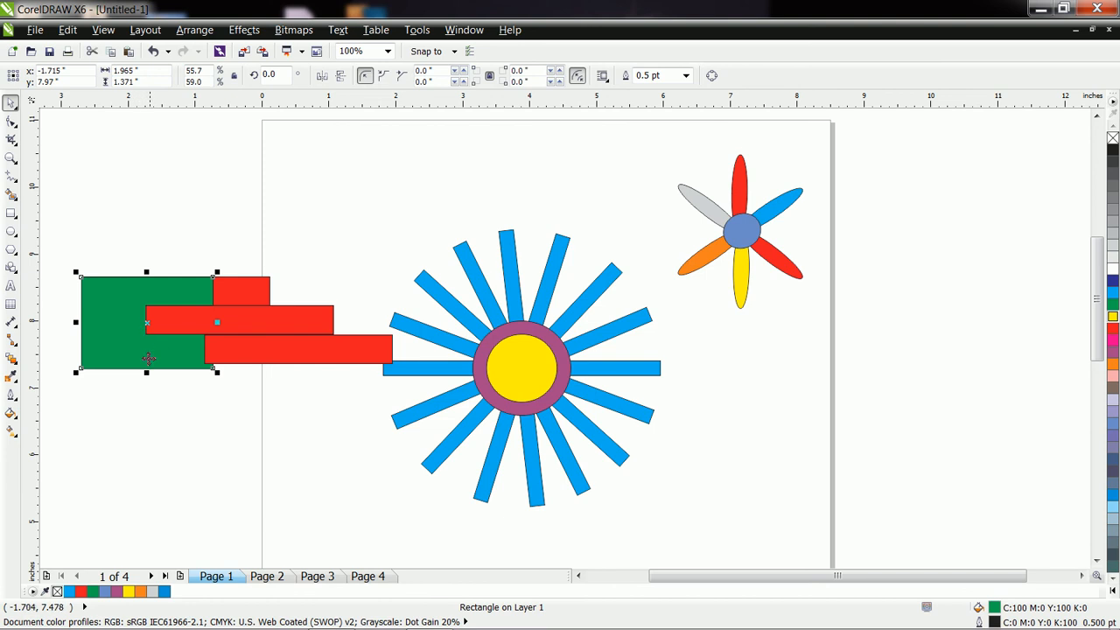
# Bring the green rectangle in front of all three red bars
pyautogui.click(186, 329)
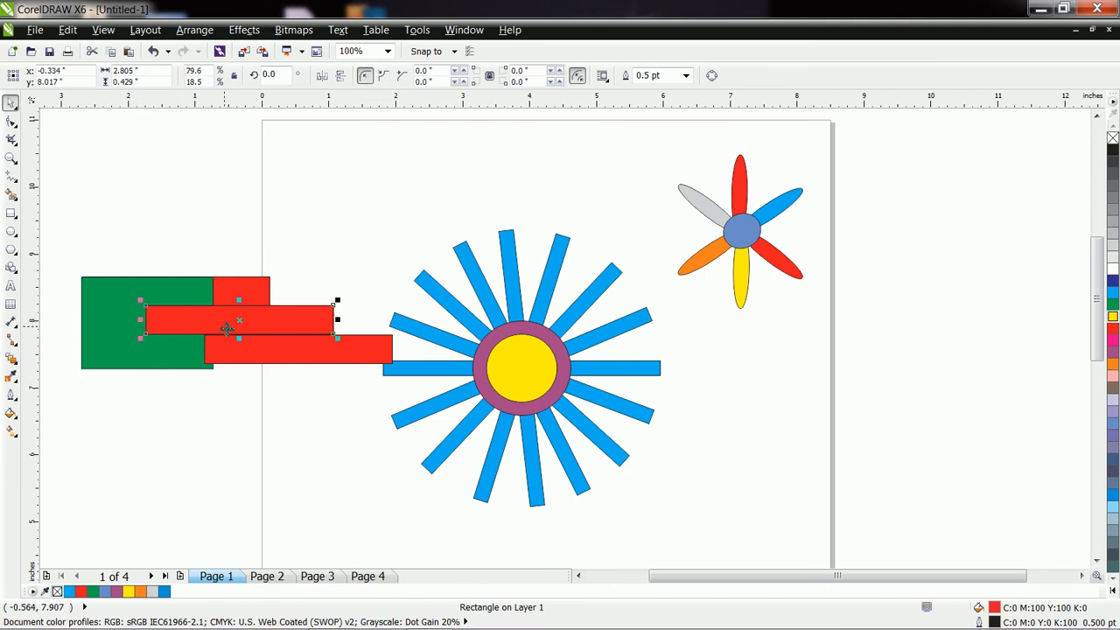
pyautogui.click(127, 307)
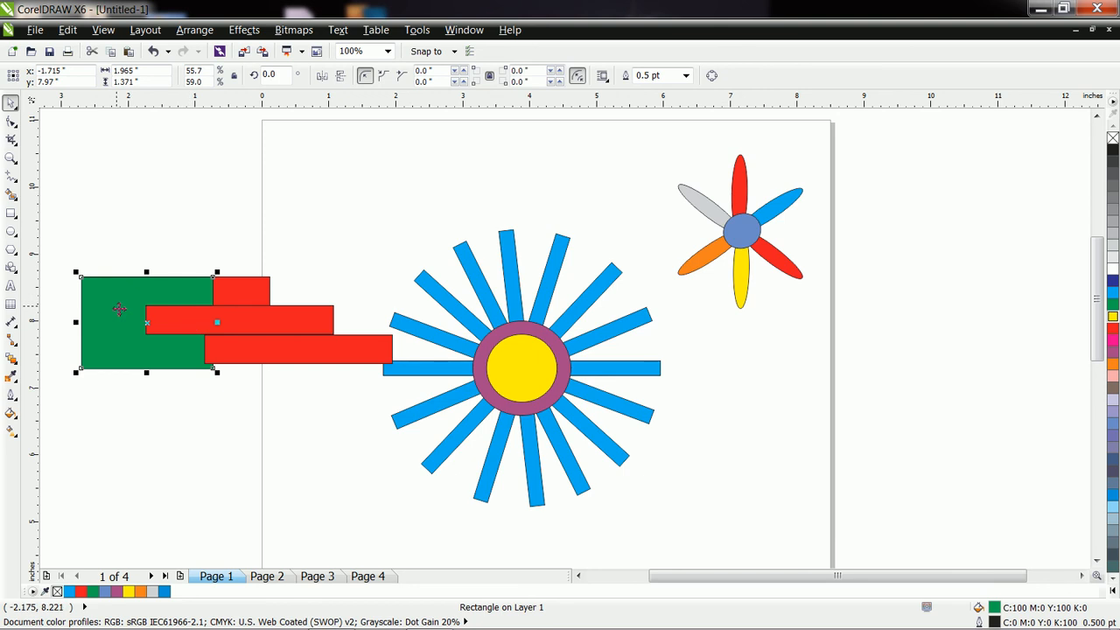
pyautogui.rightClick(128, 321)
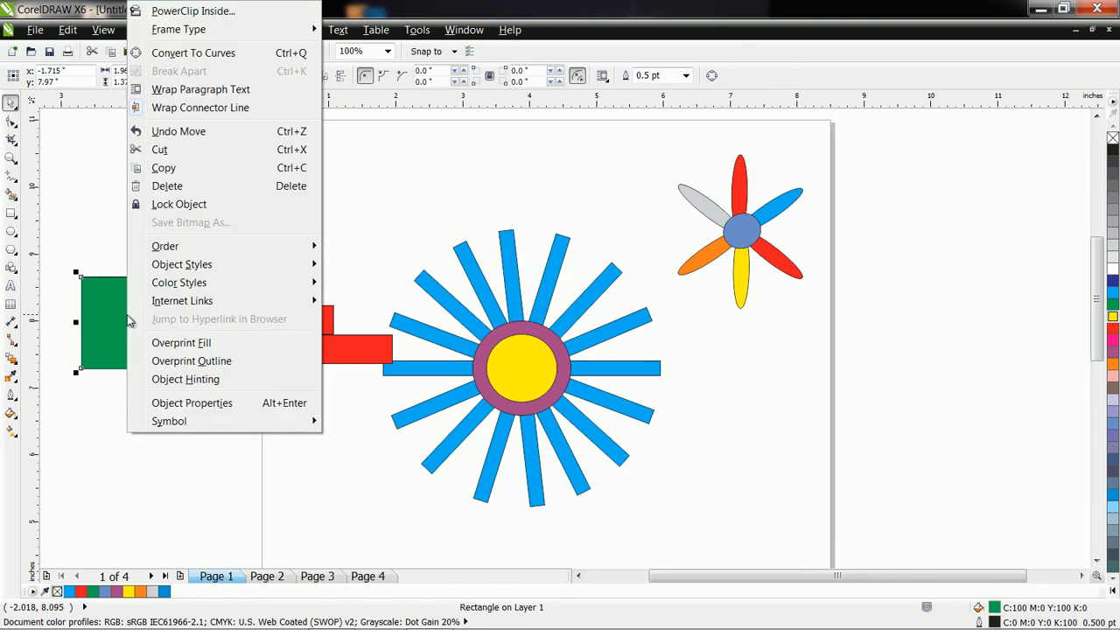
pyautogui.moveTo(295, 245)
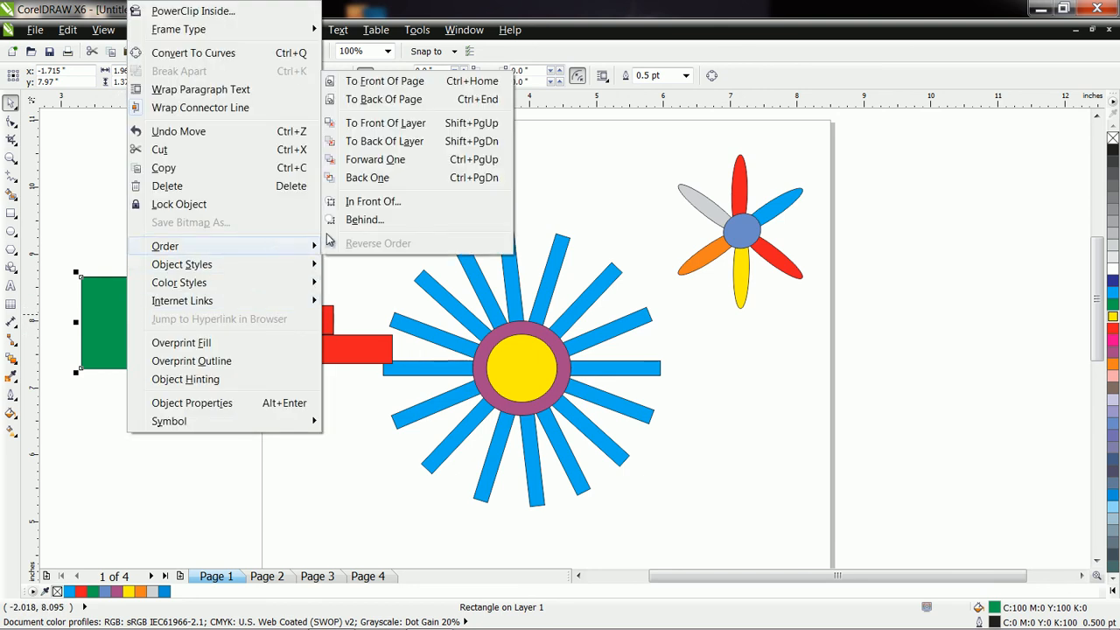
pyautogui.click(400, 97)
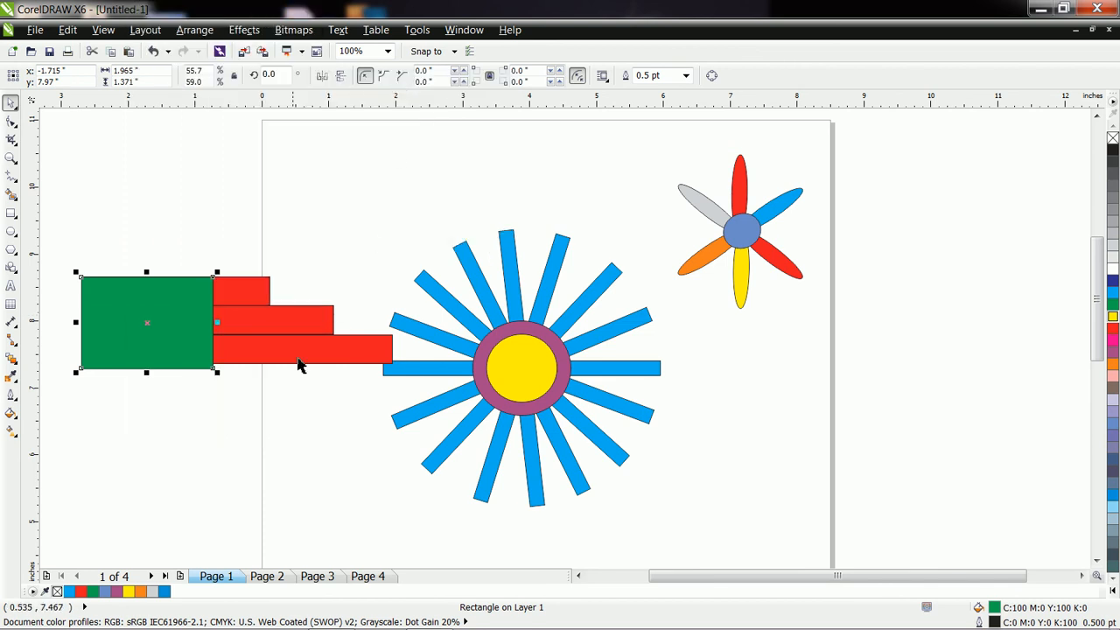
pyautogui.click(297, 438)
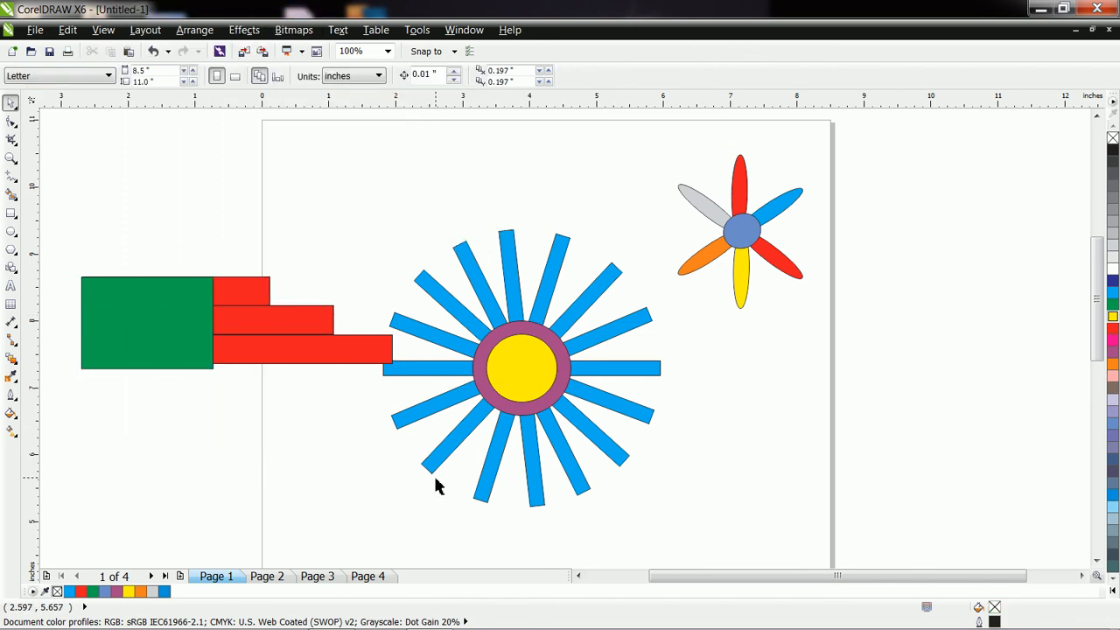
# Narrow the green rectangle by moving its left edge inward to about 2 inches left of the page, keeping its right edge in place
pyautogui.click(84, 326)
pyautogui.moveTo(77, 324); pyautogui.dragTo(129, 325)
pyautogui.click(93, 294)
pyautogui.moveTo(81, 291); pyautogui.dragTo(128, 293)
pyautogui.click(324, 411)
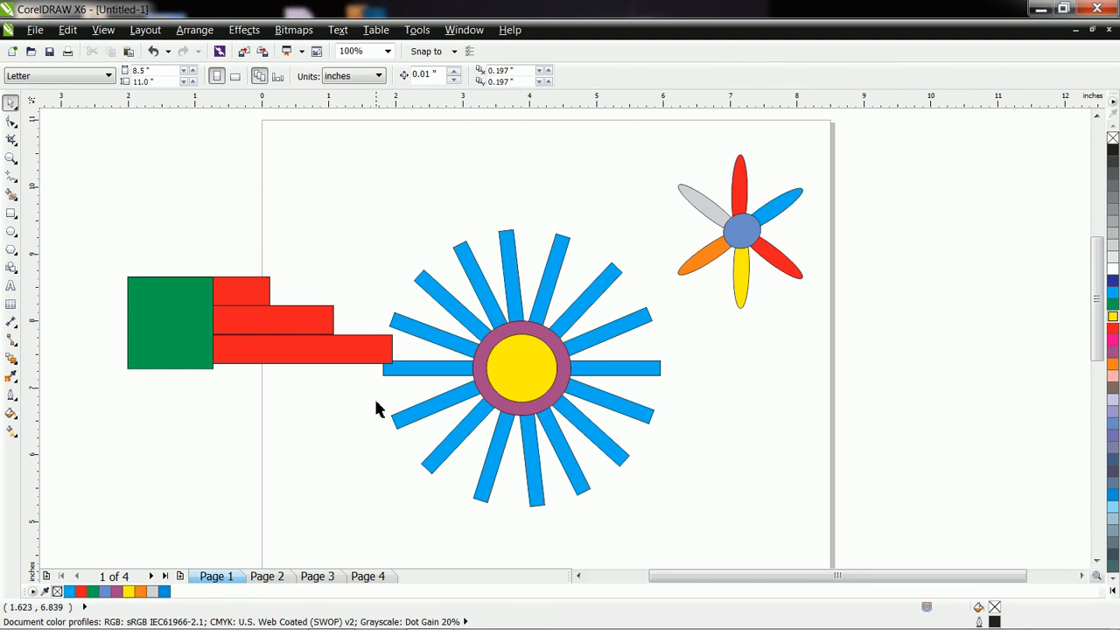
# Recolour two of the large flower's long petal bars, the 23° one orange and the 116.6° one green
pyautogui.click(590, 329)
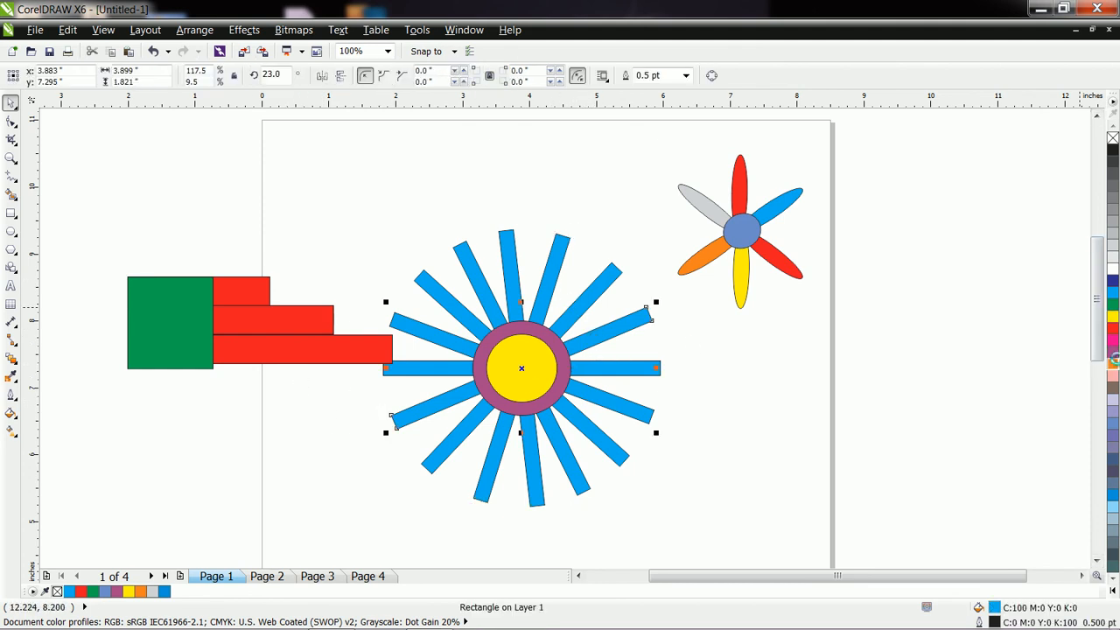
pyautogui.click(1111, 364)
pyautogui.click(488, 289)
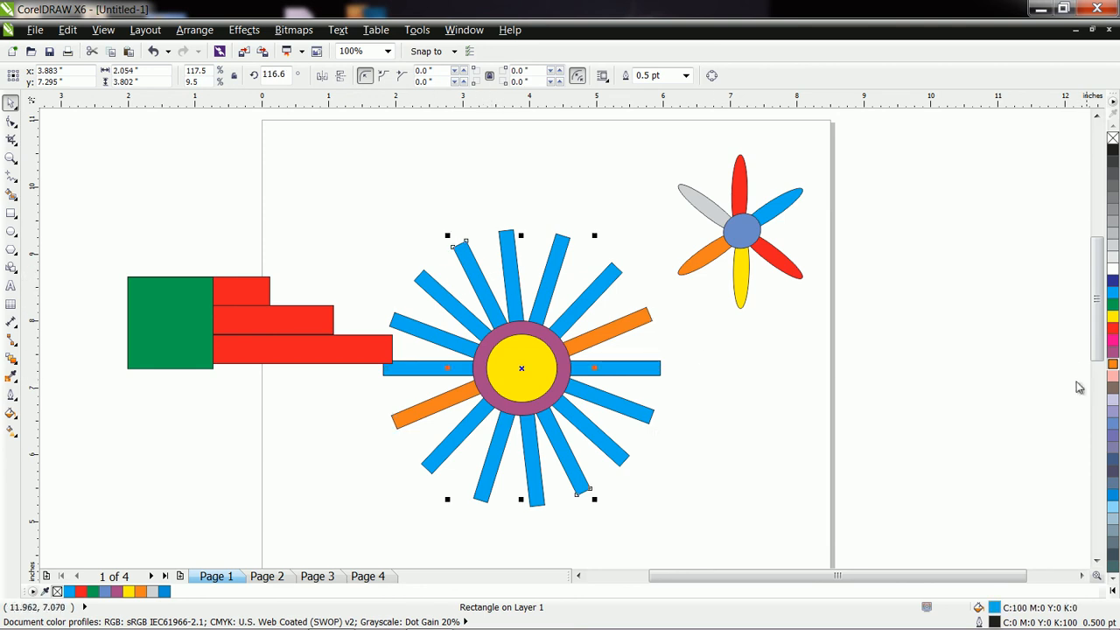
pyautogui.click(1112, 306)
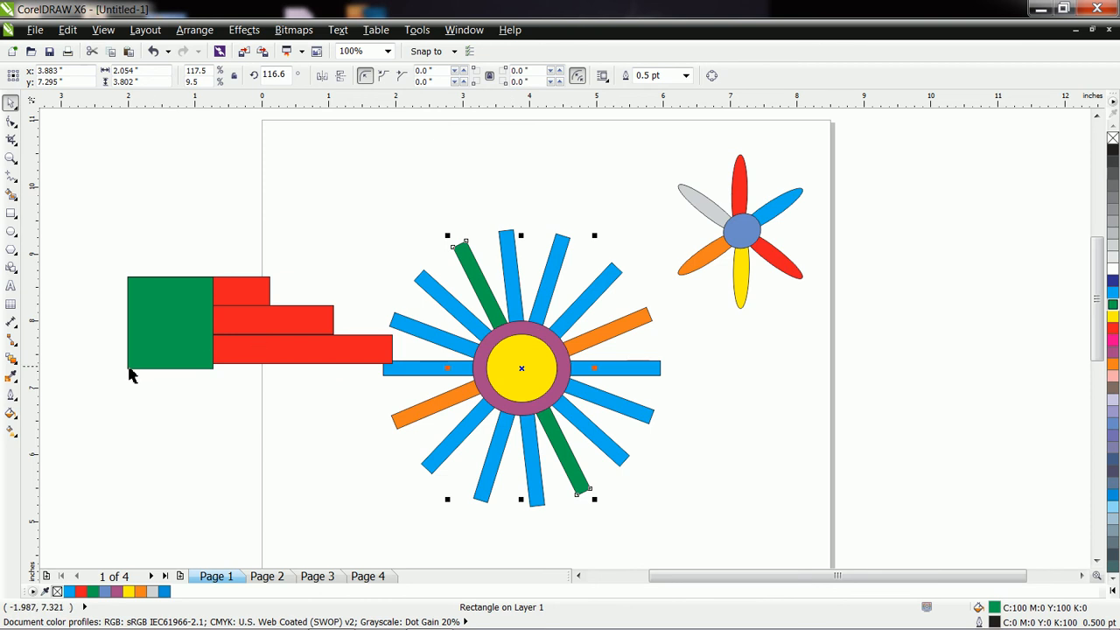
# Draw a smiley face basic shape about 1.63 inches across below the small flower and fill it yellow
pyautogui.click(12, 269)
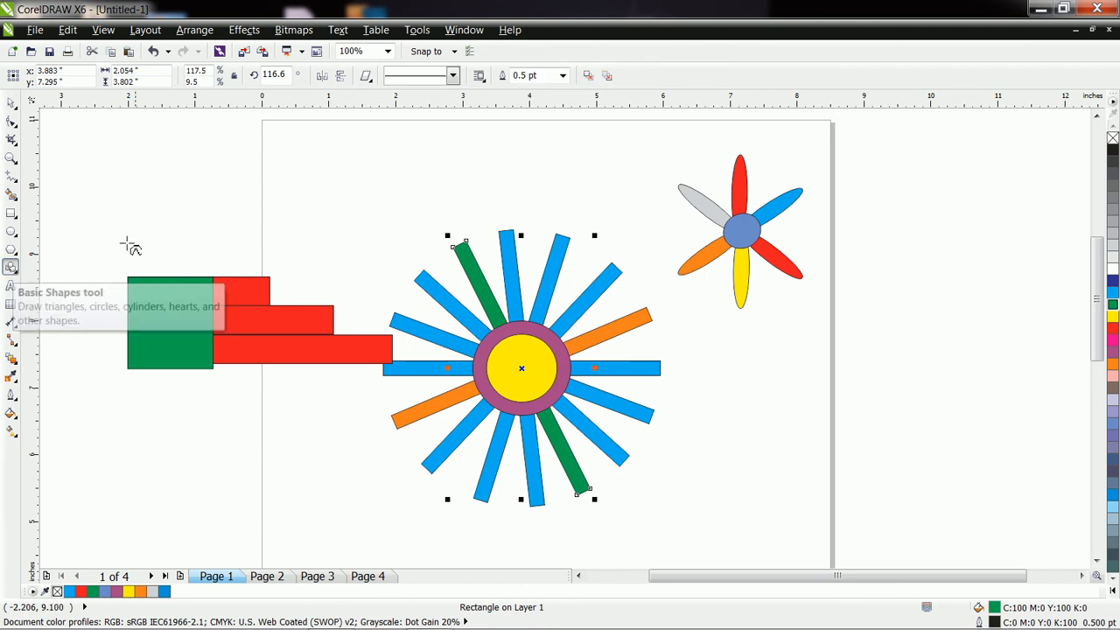
pyautogui.click(368, 78)
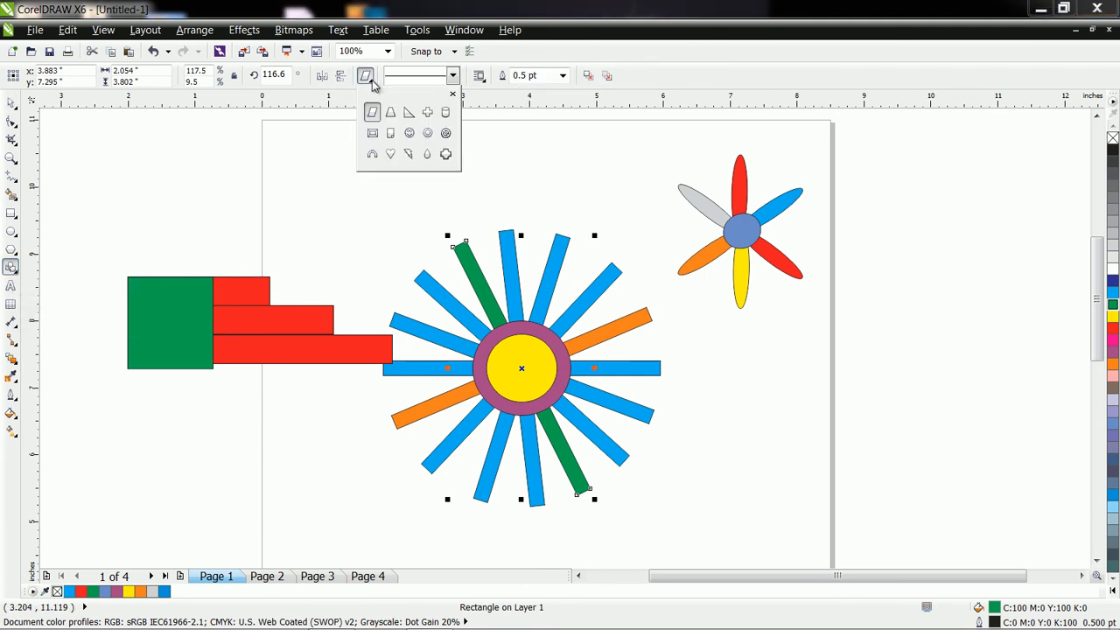
pyautogui.click(409, 133)
pyautogui.moveTo(723, 350); pyautogui.dragTo(838, 462)
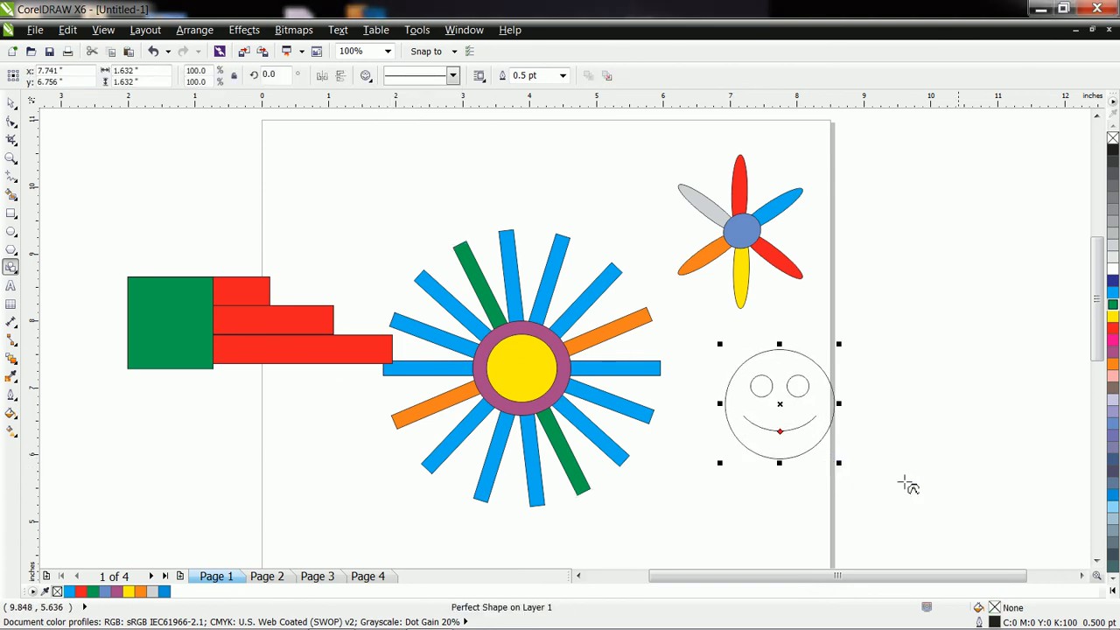
pyautogui.click(1112, 328)
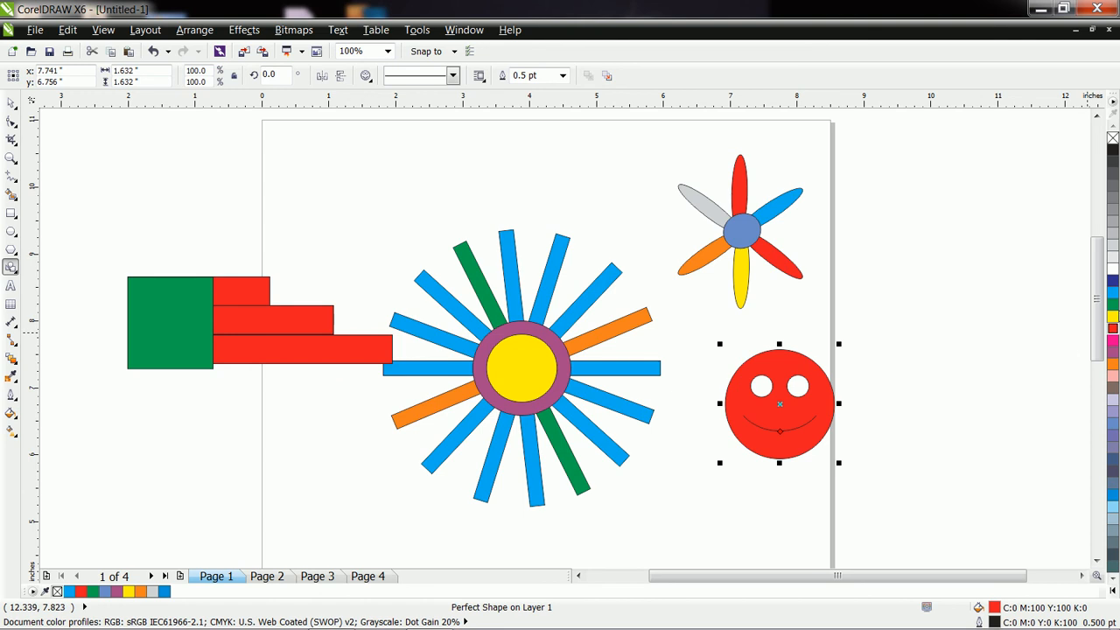
pyautogui.click(1112, 317)
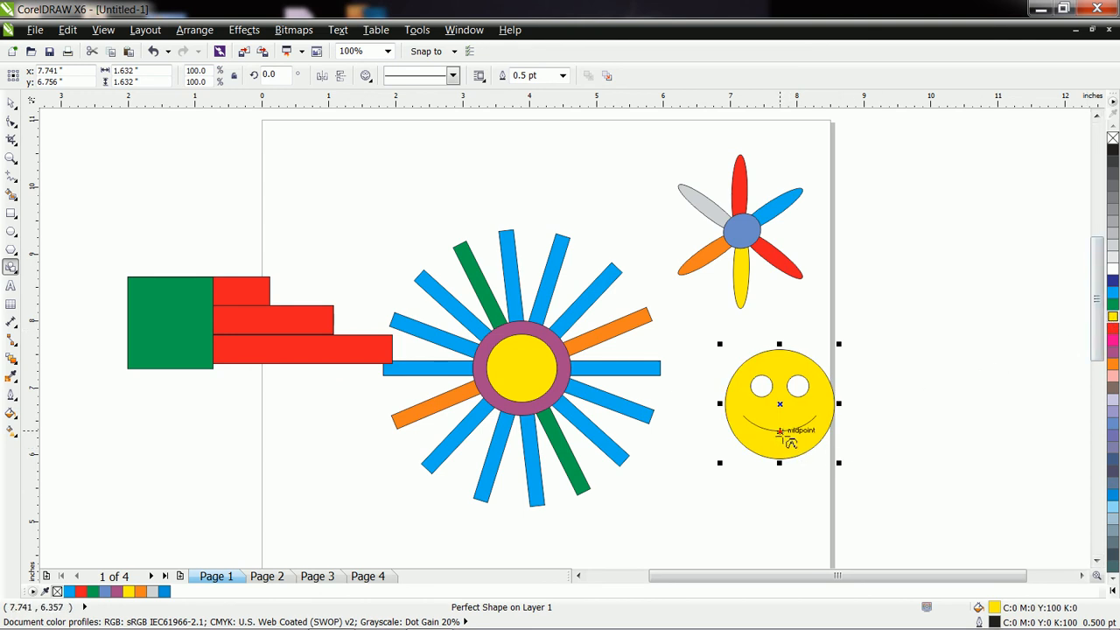
# Bend the smiley face's mouth upward into a frown
pyautogui.moveTo(782, 432); pyautogui.dragTo(790, 423)
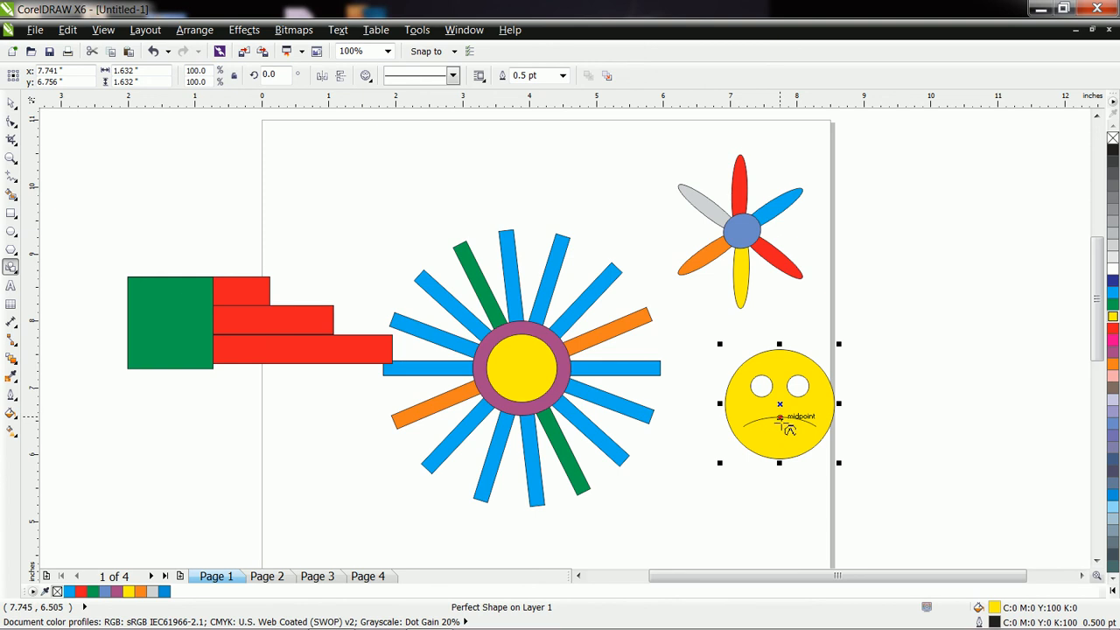
pyautogui.click(780, 429)
pyautogui.press('Escape')
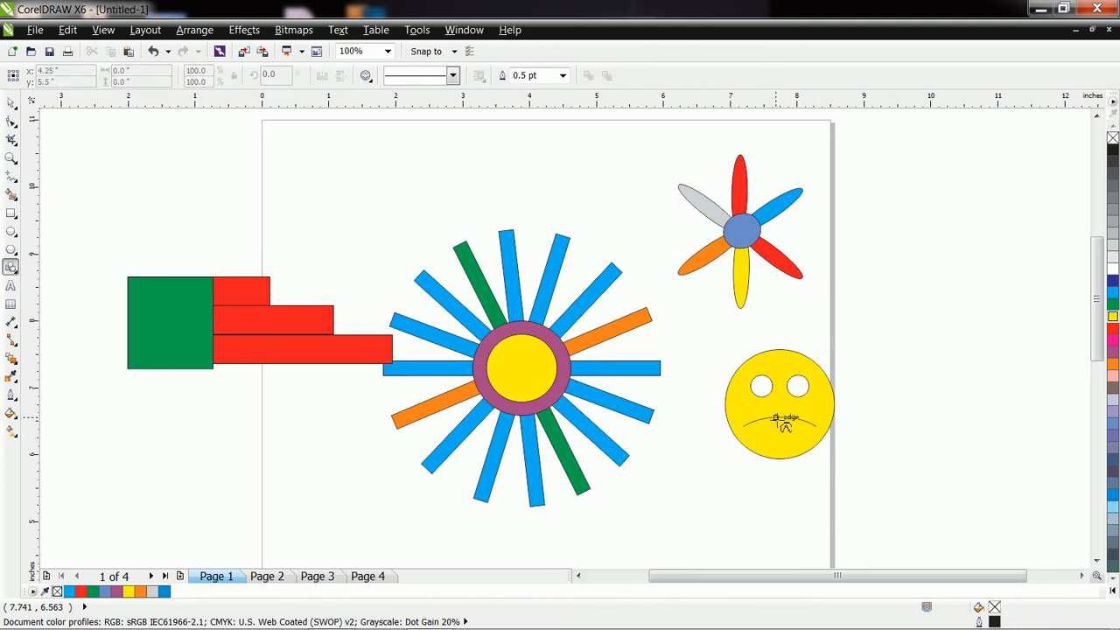
# Reshape the smiley face's mouth into a deep, wide smile with the Shape tool
pyautogui.click(10, 159)
pyautogui.moveTo(698, 326); pyautogui.dragTo(905, 480)
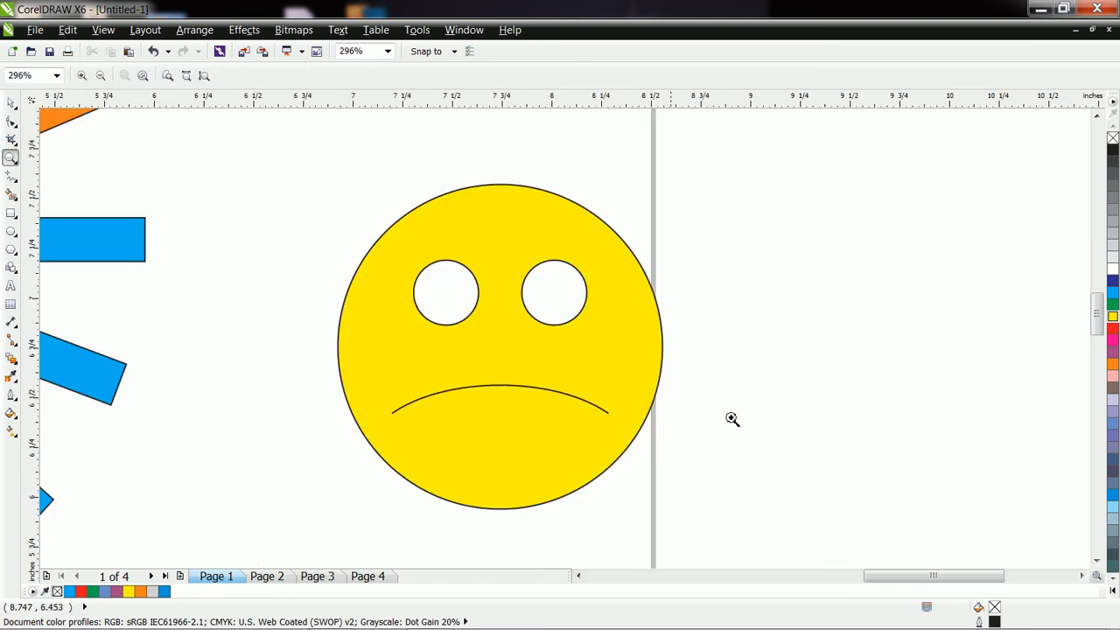
pyautogui.click(504, 392)
pyautogui.rightClick(537, 375)
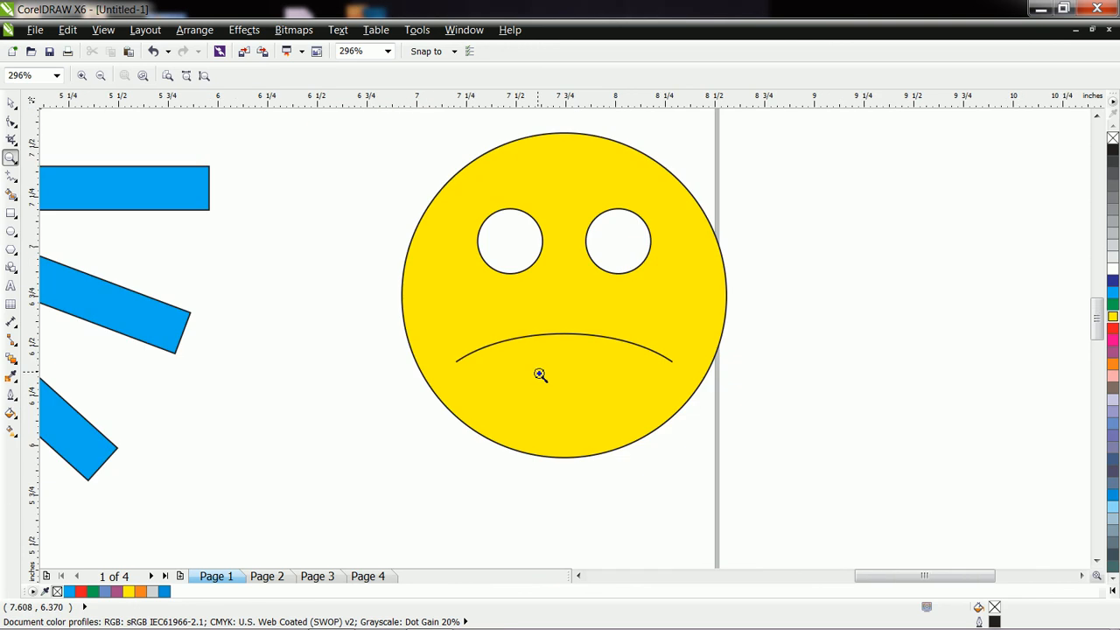
pyautogui.click(11, 122)
pyautogui.click(580, 292)
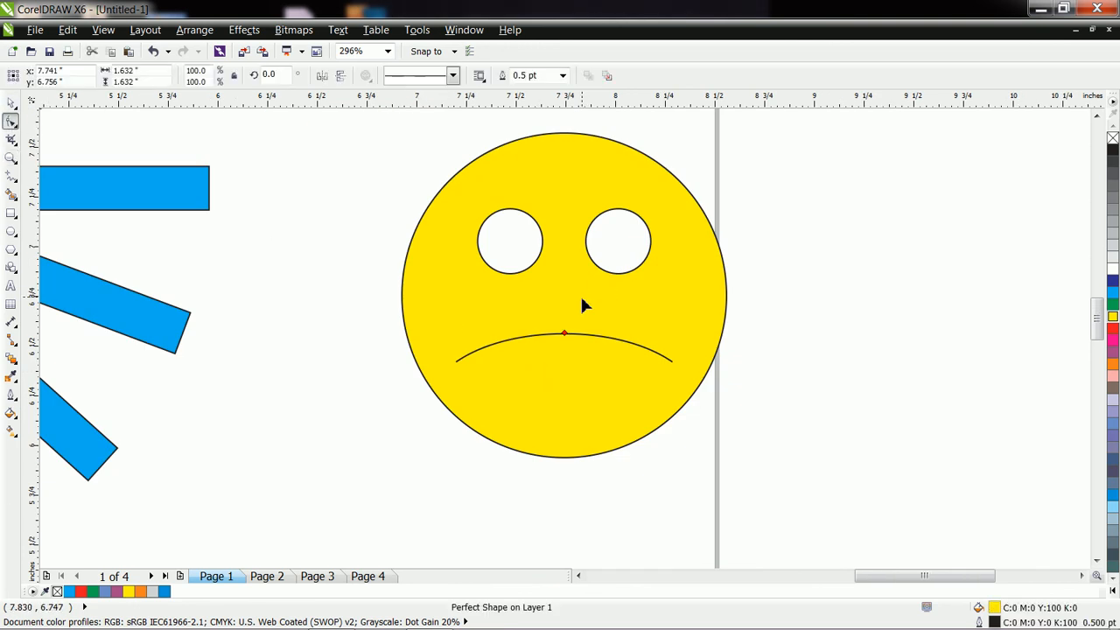
pyautogui.moveTo(565, 334); pyautogui.dragTo(570, 382)
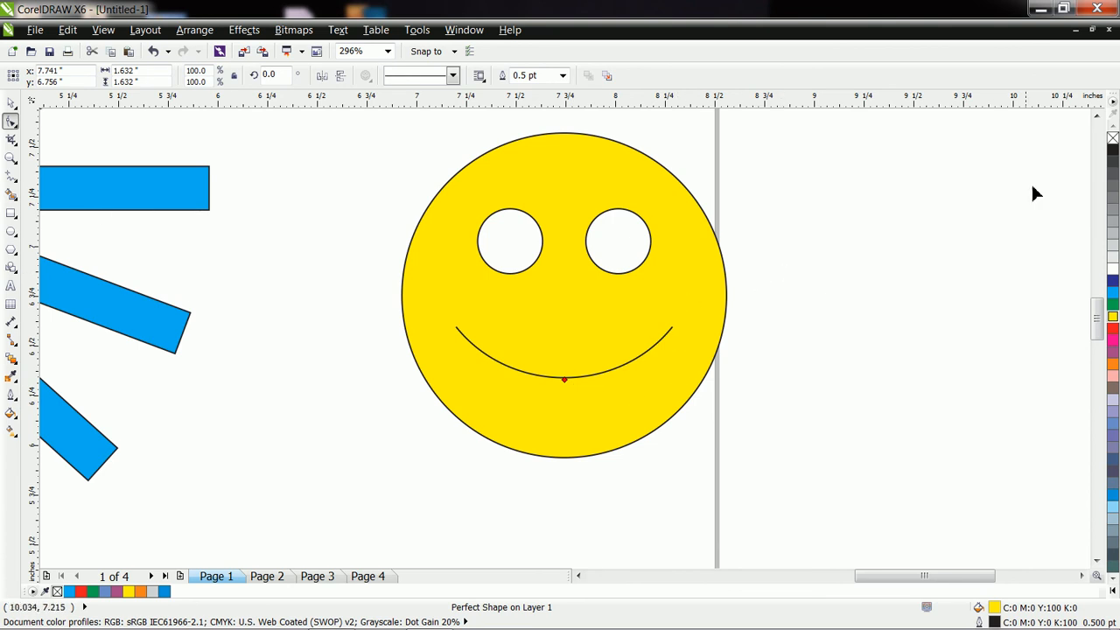
# Draw a black-filled ellipse about 0.11 by 0.12 inches and place it at the bottom of the smiley's left eye
pyautogui.click(1097, 116)
pyautogui.click(1097, 115)
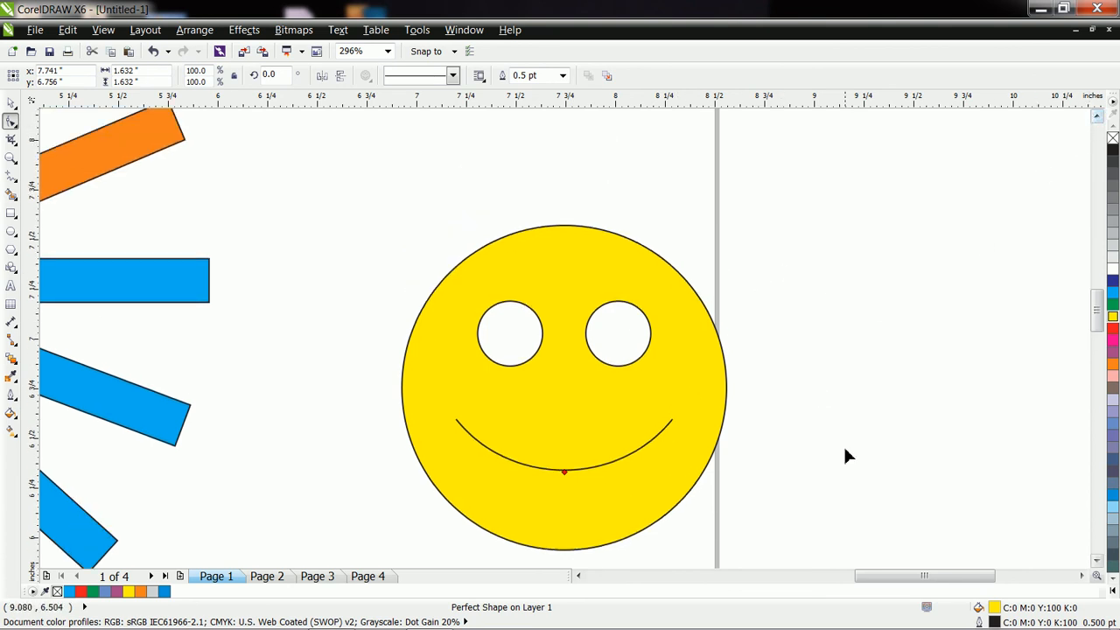
pyautogui.click(1097, 563)
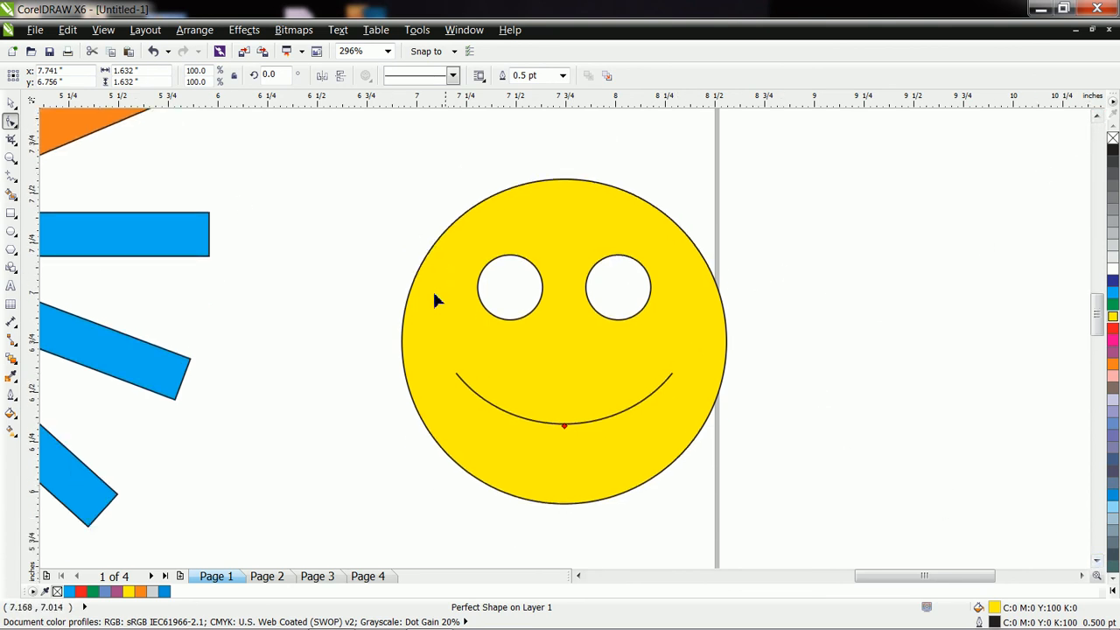
pyautogui.click(11, 231)
pyautogui.moveTo(295, 187); pyautogui.dragTo(317, 212)
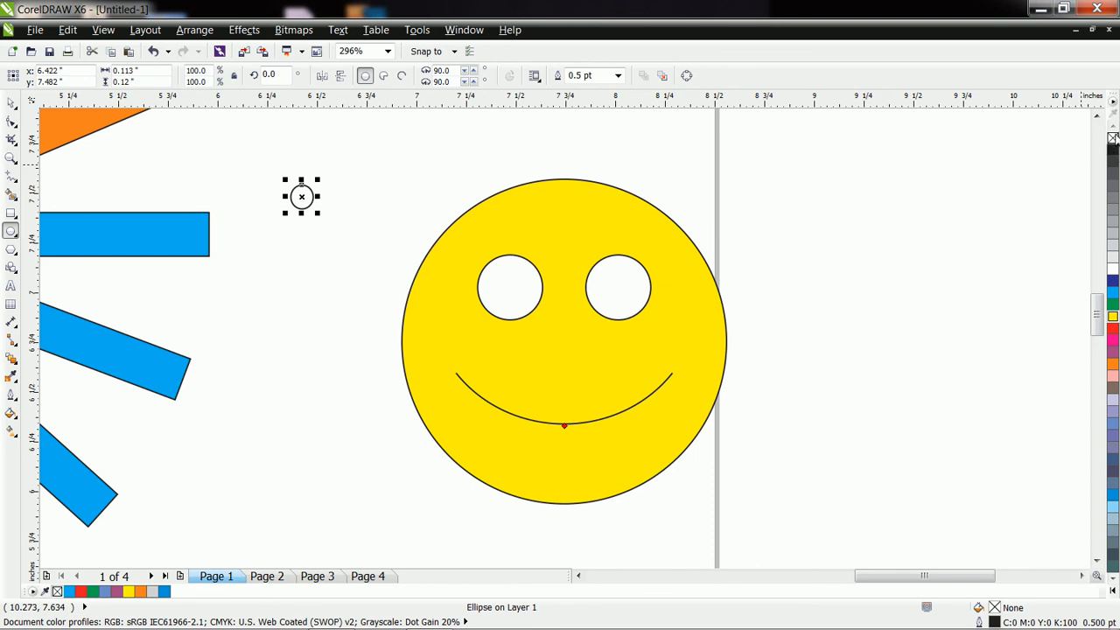
pyautogui.click(1112, 150)
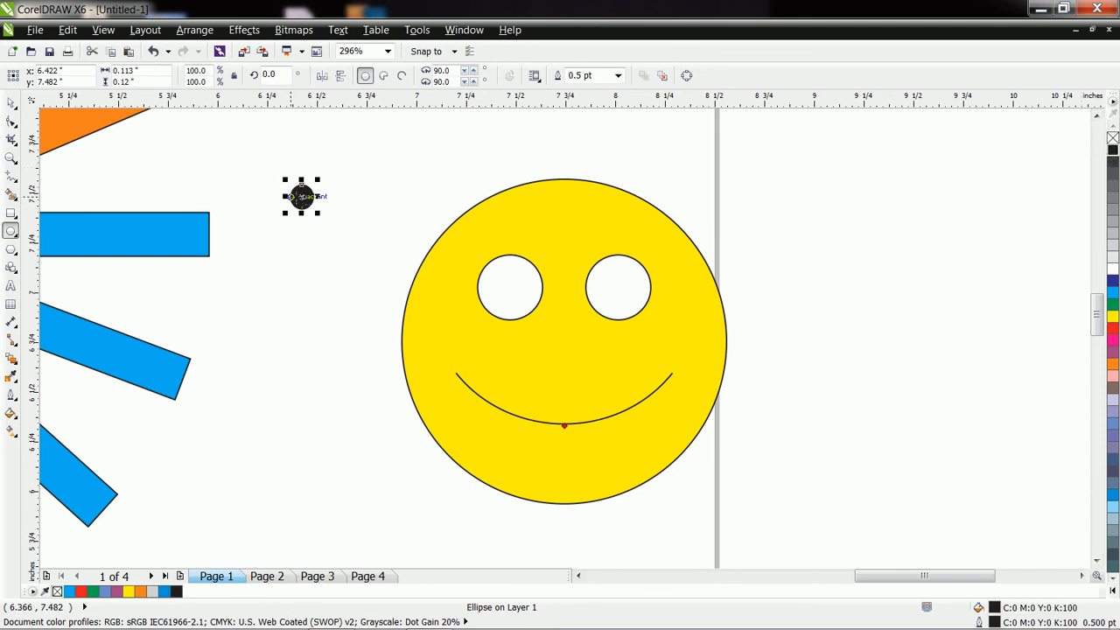
pyautogui.press('space')
pyautogui.moveTo(301, 196); pyautogui.dragTo(513, 306)
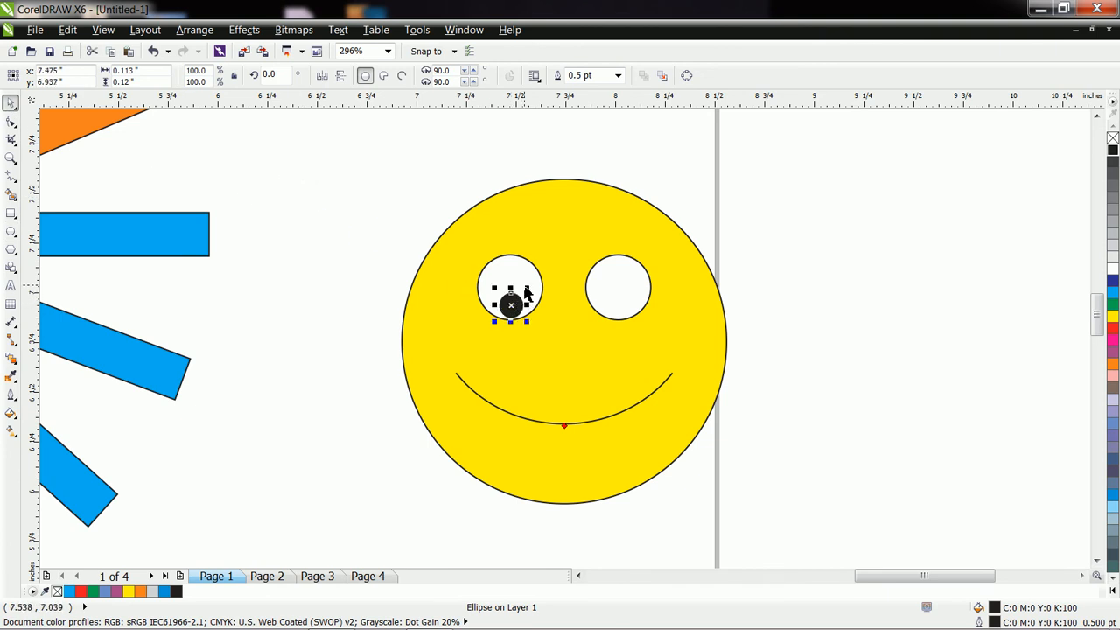
# Enlarge the black pupil to about 0.17 by 0.18 inches and settle it at the bottom of the left eye
pyautogui.press('Escape')
pyautogui.click(517, 304)
pyautogui.press('Escape')
pyautogui.click(512, 306)
pyautogui.moveTo(529, 288); pyautogui.dragTo(512, 304)
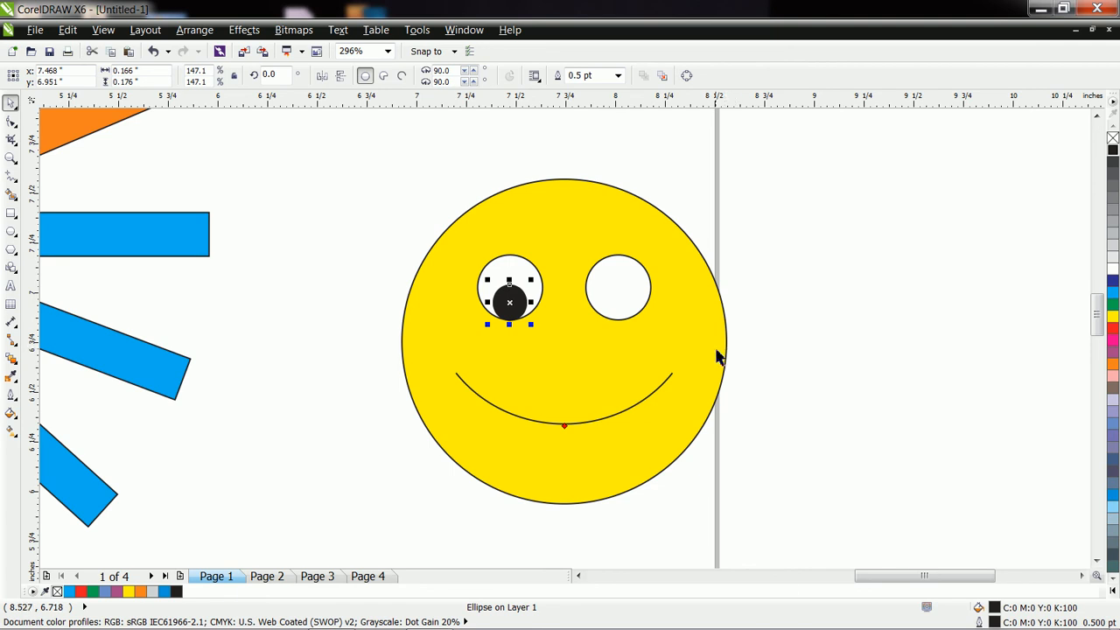
# Copy the black pupil horizontally to the same position in the smiley's right eye
pyautogui.press('Right')
pyautogui.press('Right')
pyautogui.press('Right')
pyautogui.moveTo(569, 283); pyautogui.dragTo(619, 281)
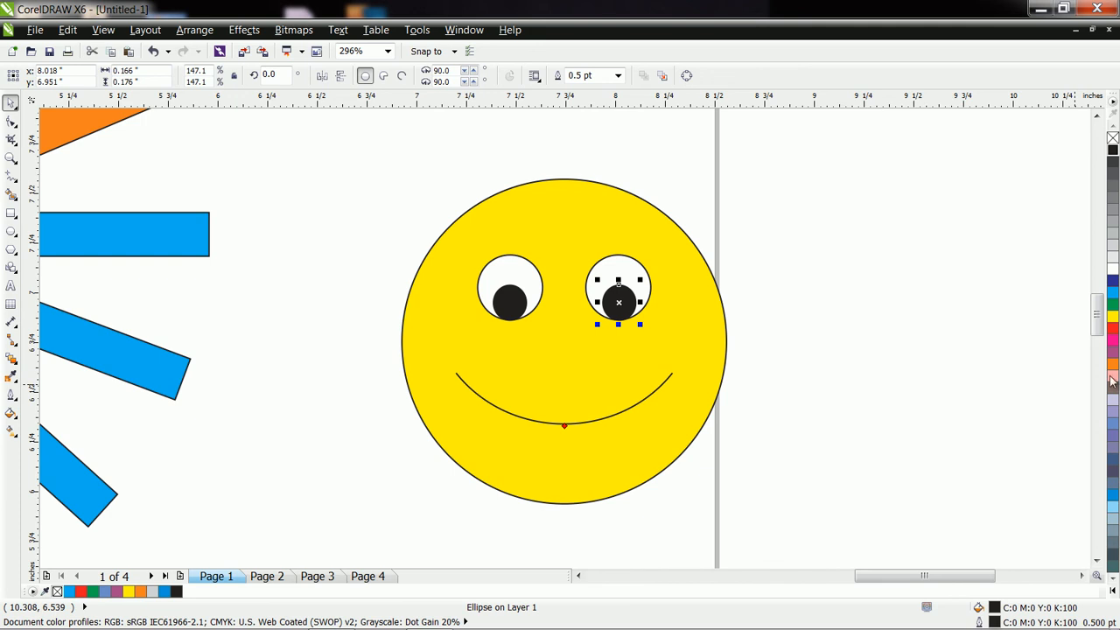
pyautogui.click(827, 400)
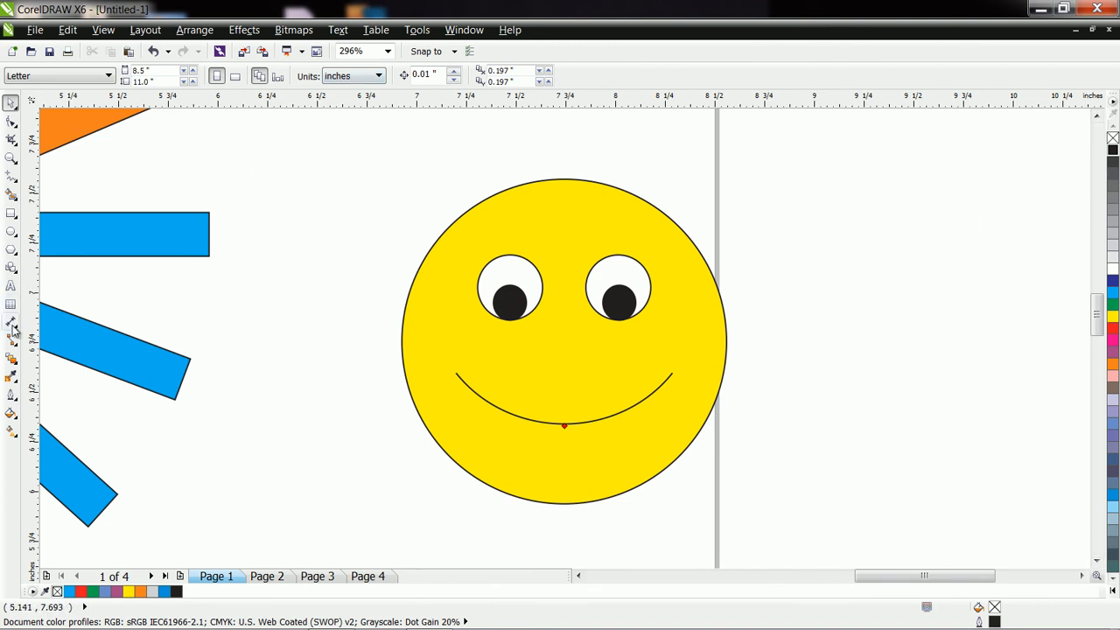
# Draw a right triangle basic shape about 0.81 by 0.70 inches beside the smiley face, outside the page
pyautogui.click(11, 267)
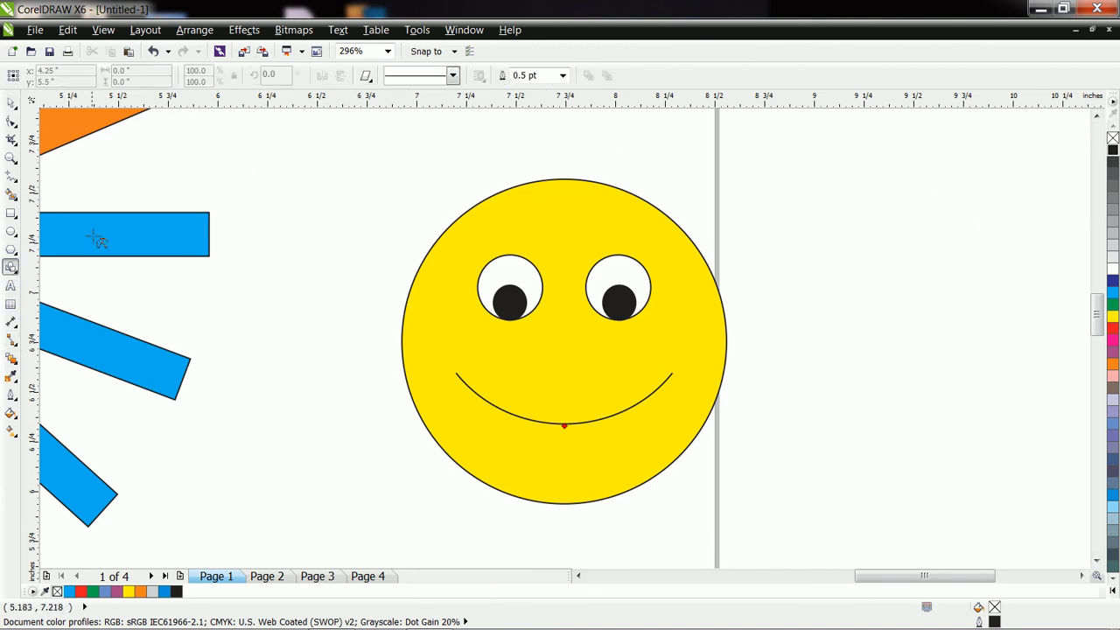
pyautogui.click(367, 77)
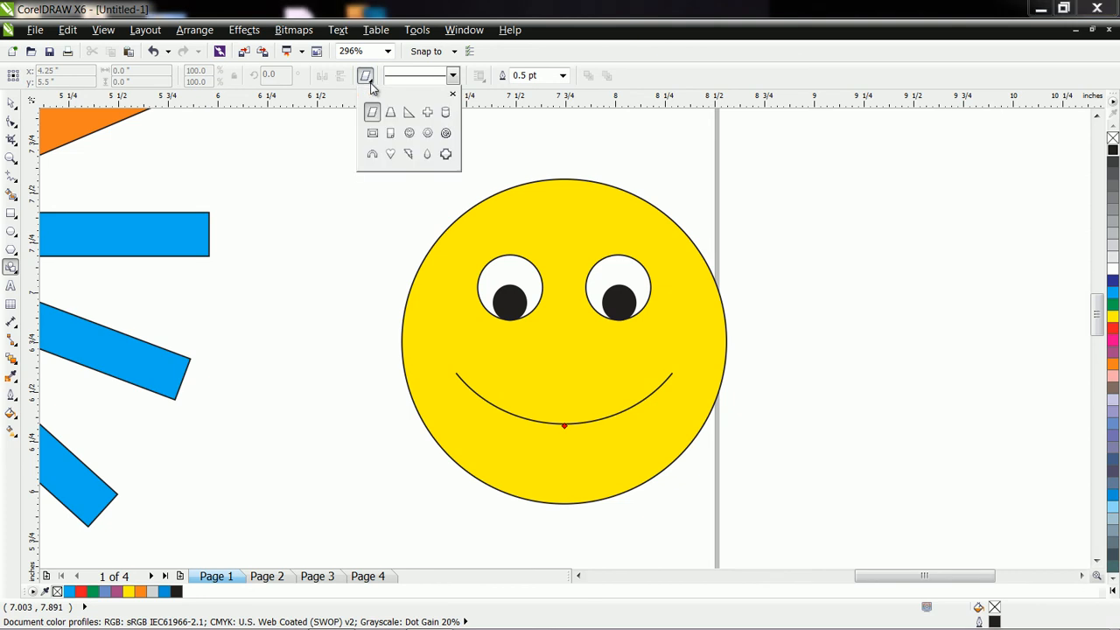
pyautogui.click(411, 115)
pyautogui.moveTo(832, 210); pyautogui.dragTo(1000, 357)
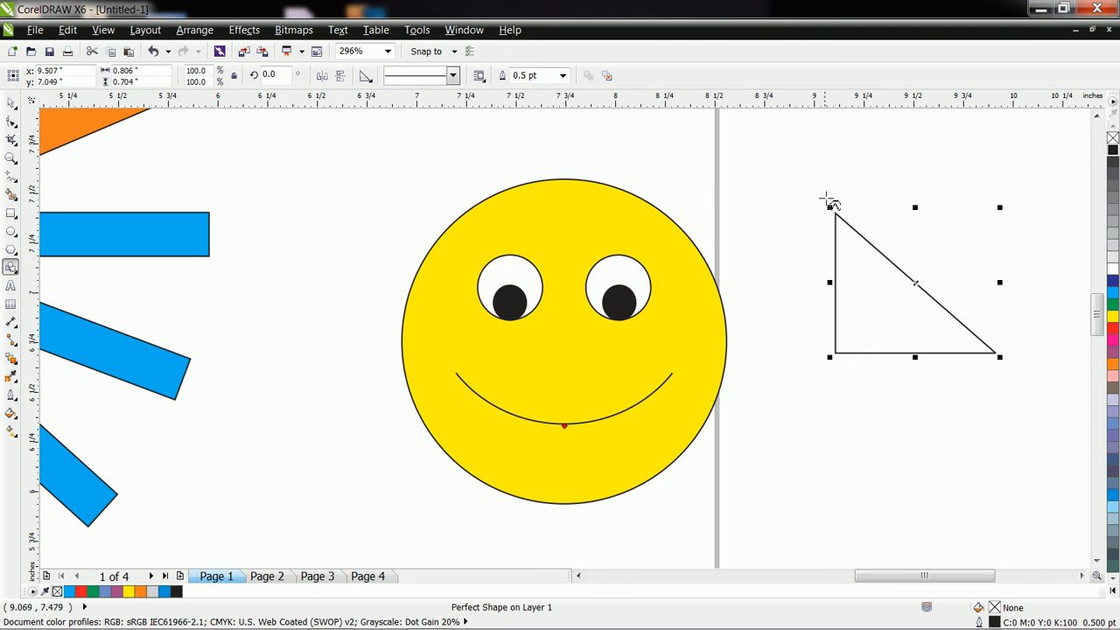
# Draw a trapezoid about 0.64 by 0.60 inches below the right triangle and narrow its top to a point, forming an isosceles triangle
pyautogui.click(366, 78)
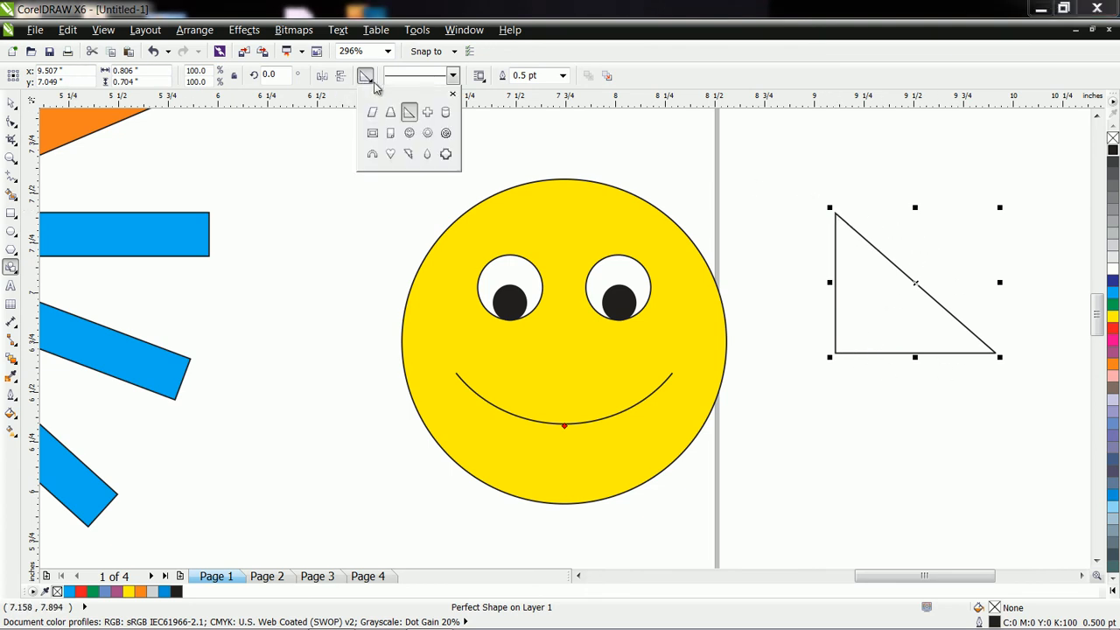
pyautogui.click(391, 114)
pyautogui.moveTo(817, 419); pyautogui.dragTo(944, 539)
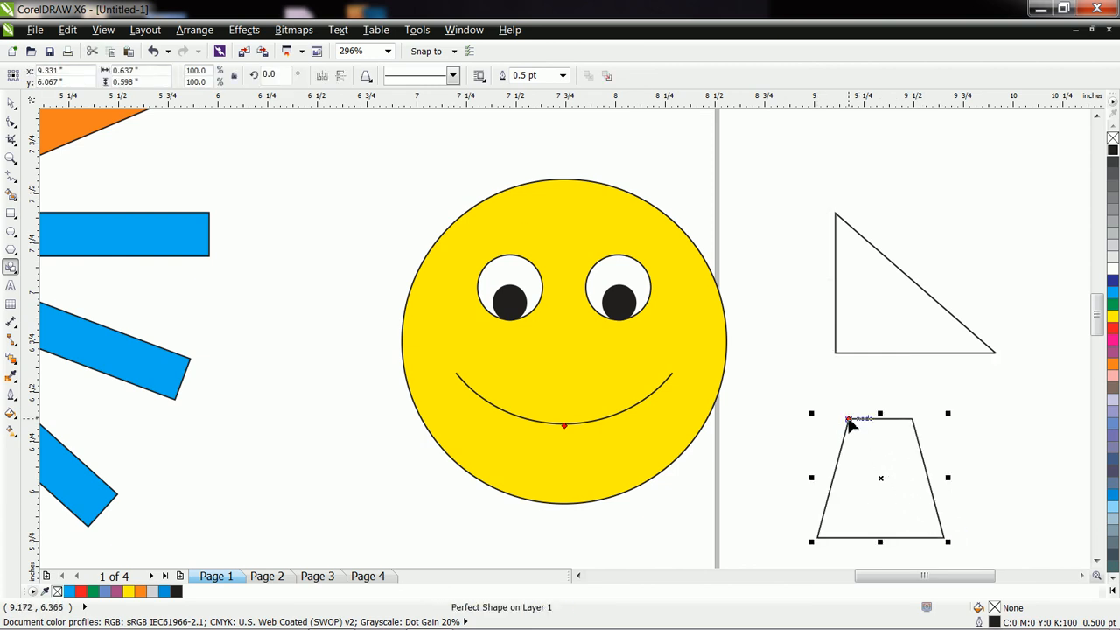
pyautogui.moveTo(848, 420); pyautogui.dragTo(880, 420)
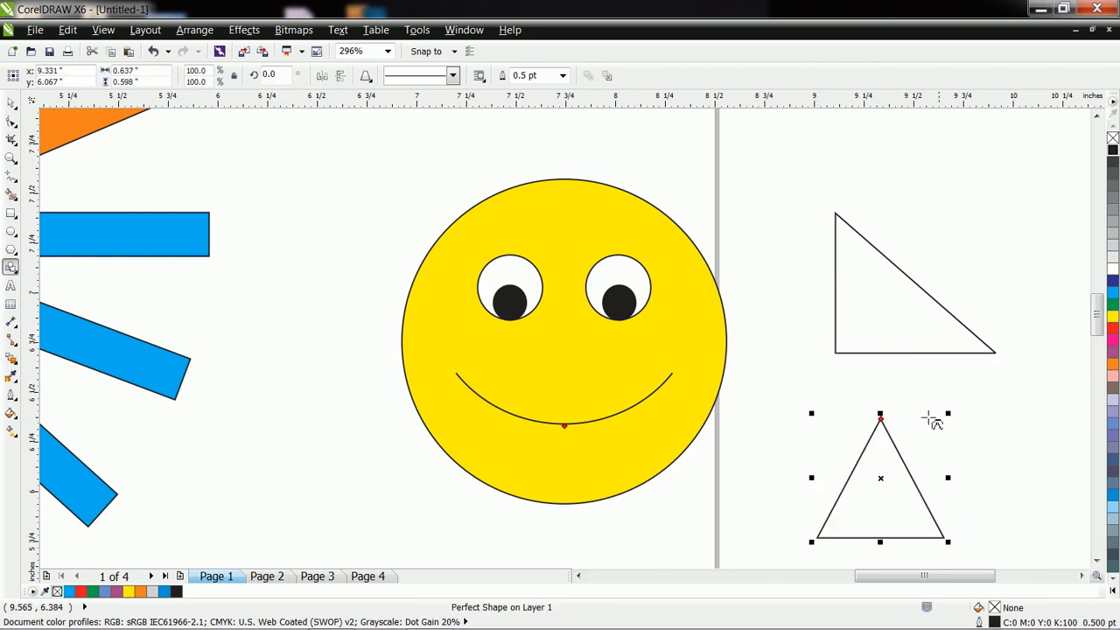
# Fill the isosceles triangle with blue C:60 M:40 Y:0 K:0 and move it onto the top of the smiley's head
pyautogui.click(1113, 424)
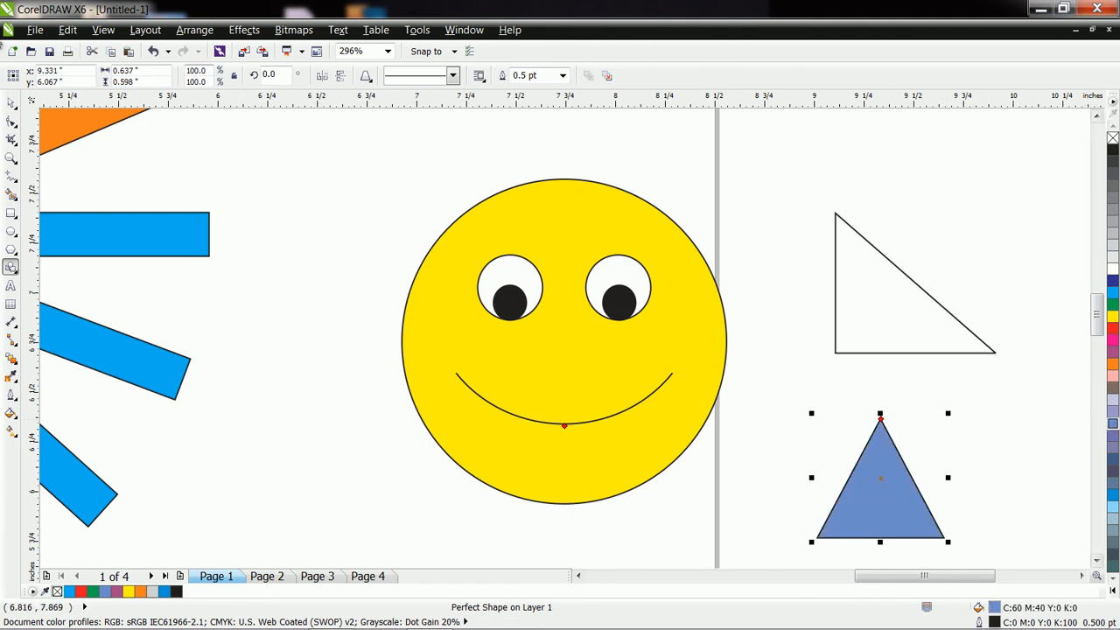
pyautogui.click(11, 103)
pyautogui.moveTo(882, 482); pyautogui.dragTo(561, 158)
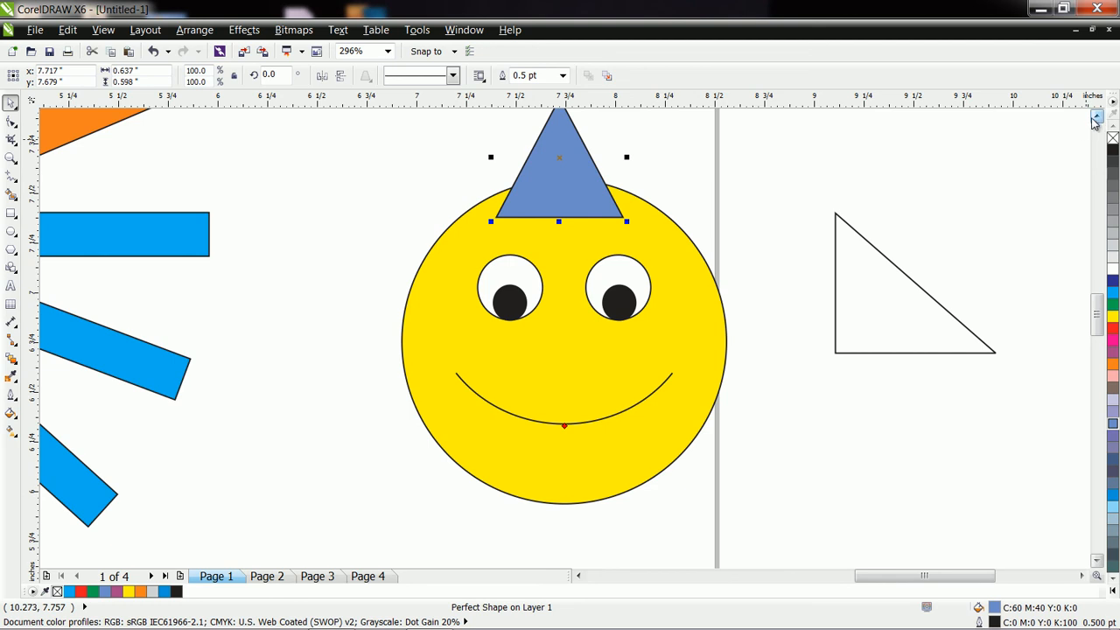
pyautogui.click(1098, 117)
pyautogui.click(1097, 117)
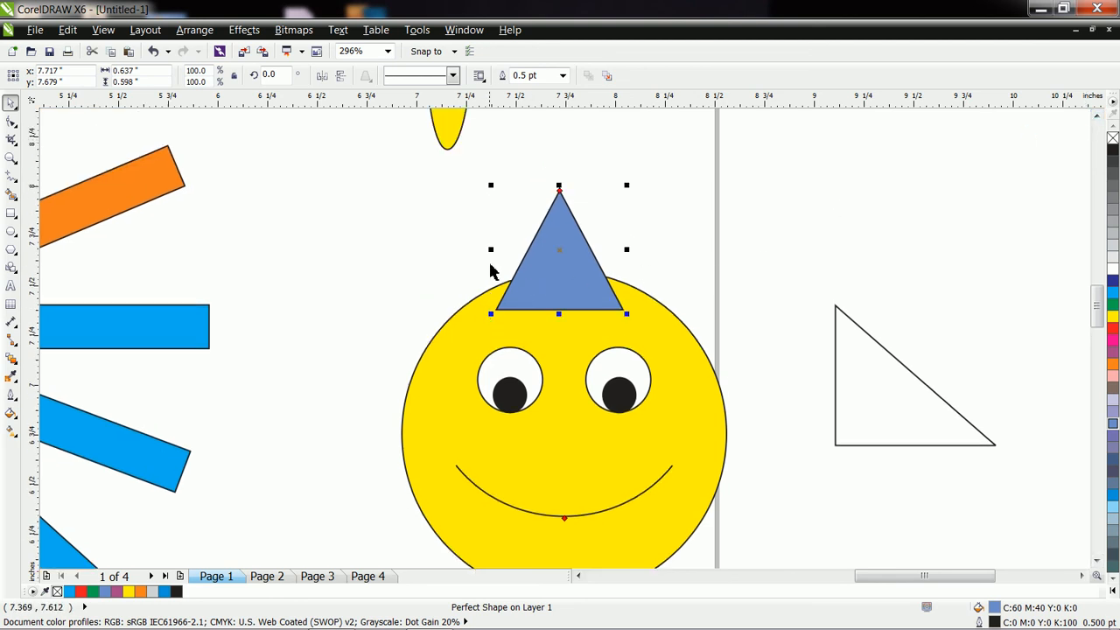
# Enlarge the blue triangle to about 1.29 by 0.80 inches and centre it as a hat on the smiley's head
pyautogui.moveTo(493, 252); pyautogui.dragTo(407, 249)
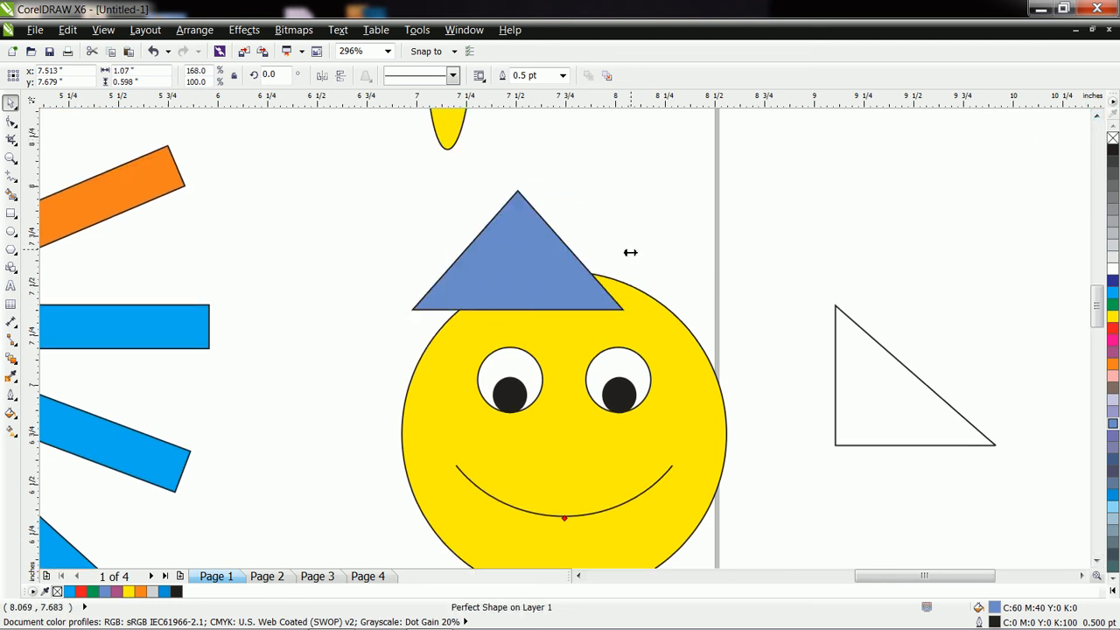
pyautogui.moveTo(629, 252); pyautogui.dragTo(674, 251)
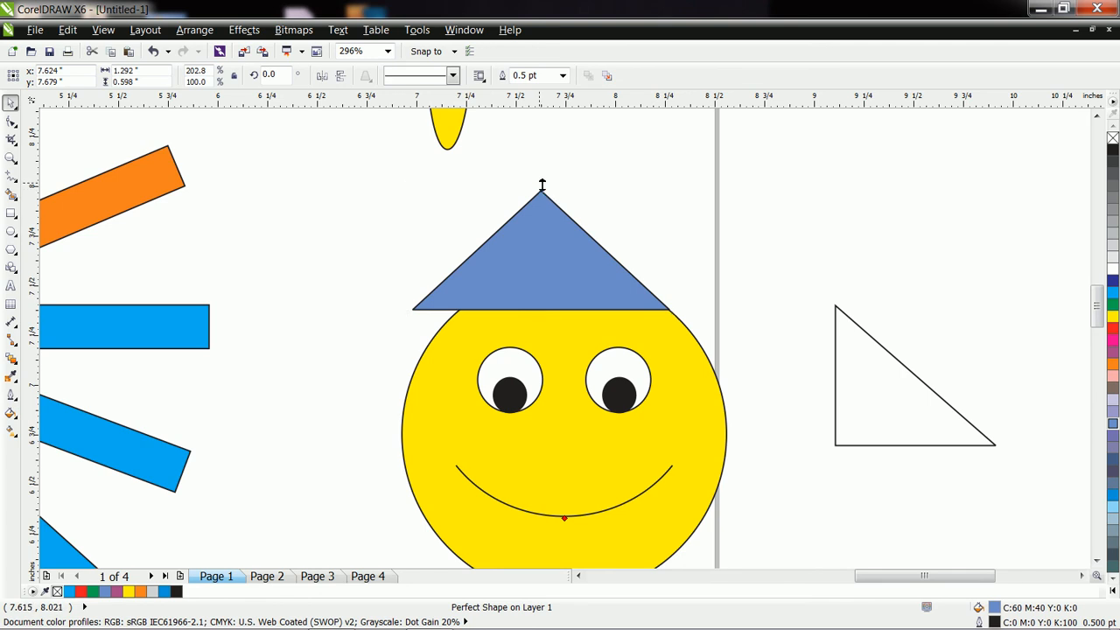
pyautogui.moveTo(542, 185); pyautogui.dragTo(541, 150)
pyautogui.moveTo(539, 231); pyautogui.dragTo(569, 274)
# Send the blue triangle to the back of the page, behind the yellow face, and lower it slightly
pyautogui.rightClick(575, 295)
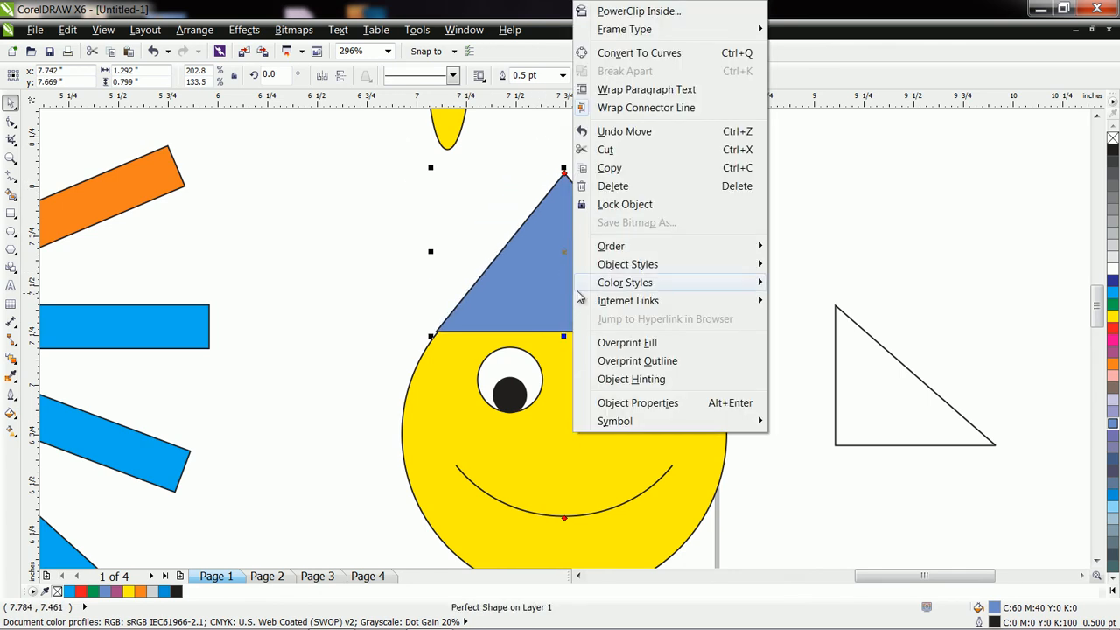
pyautogui.moveTo(721, 249)
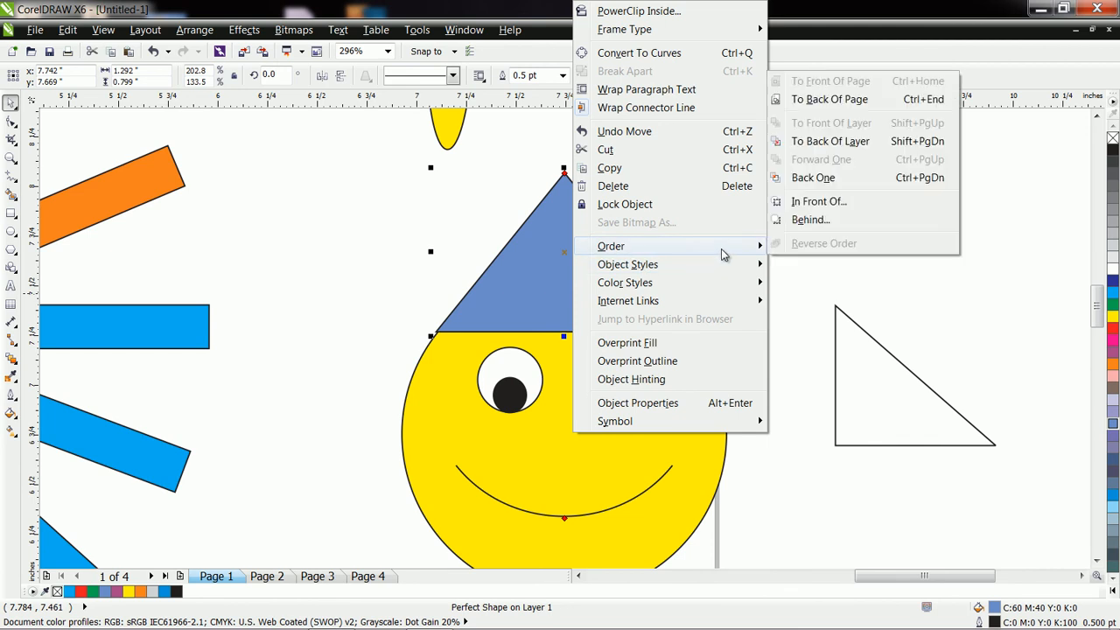
pyautogui.click(862, 101)
pyautogui.click(605, 255)
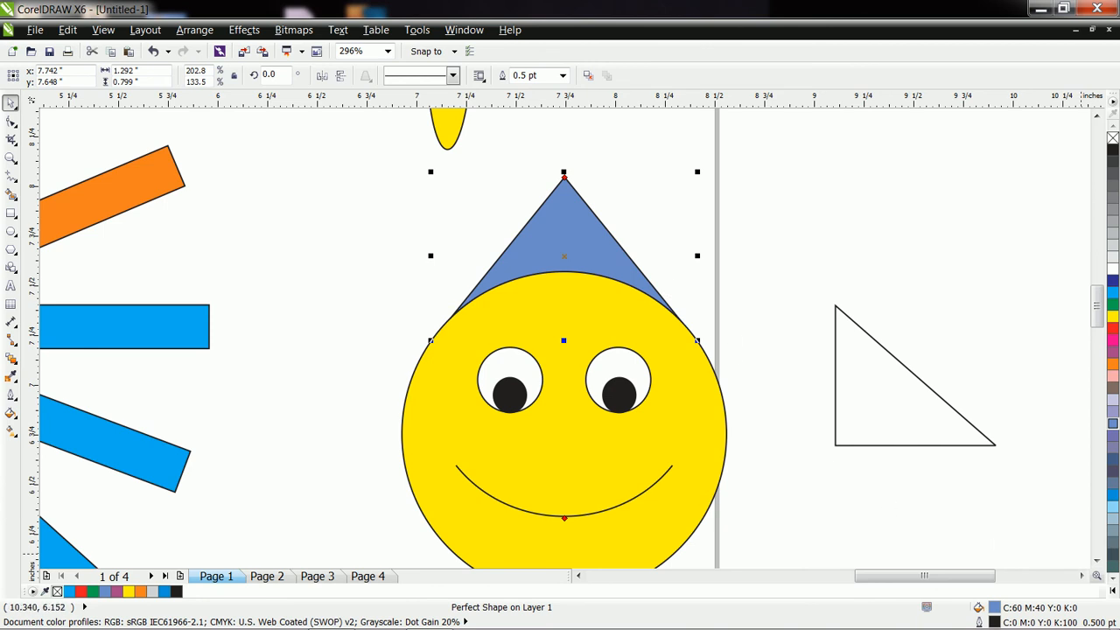
# Draw a heart basic shape about 0.27 by 0.32 inches in the empty area beyond the right triangle
pyautogui.click(10, 158)
pyautogui.rightClick(438, 268)
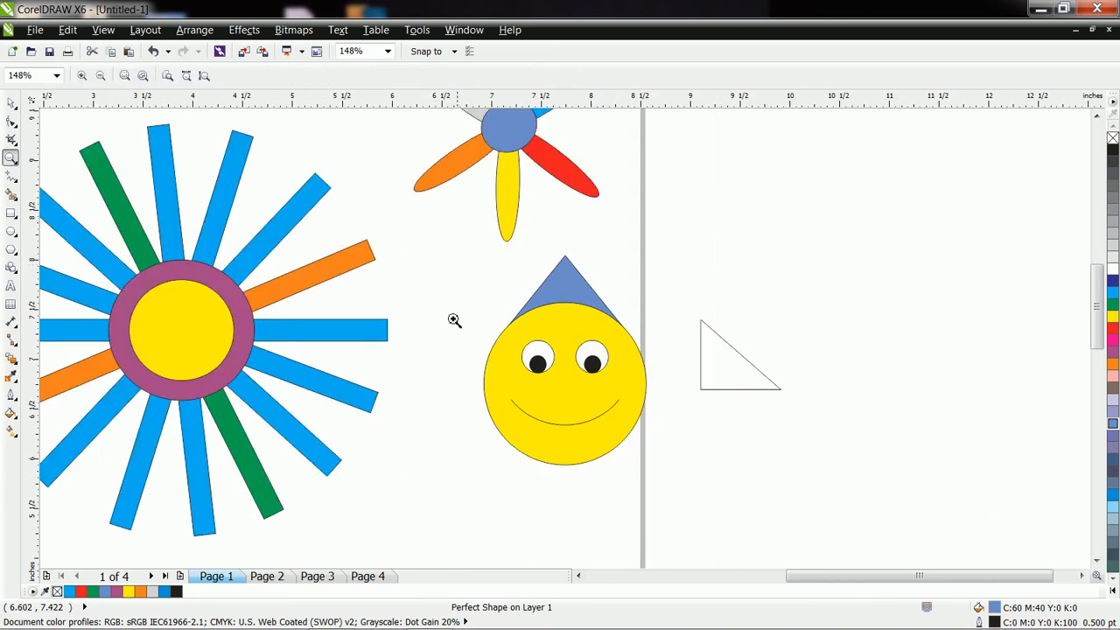
pyautogui.click(11, 104)
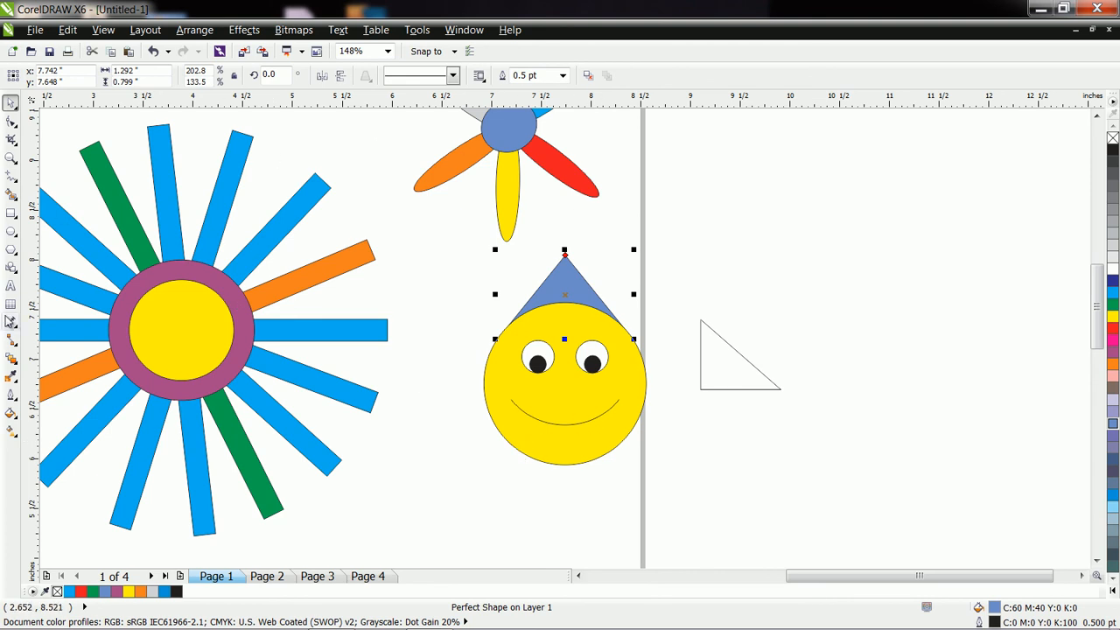
pyautogui.click(10, 268)
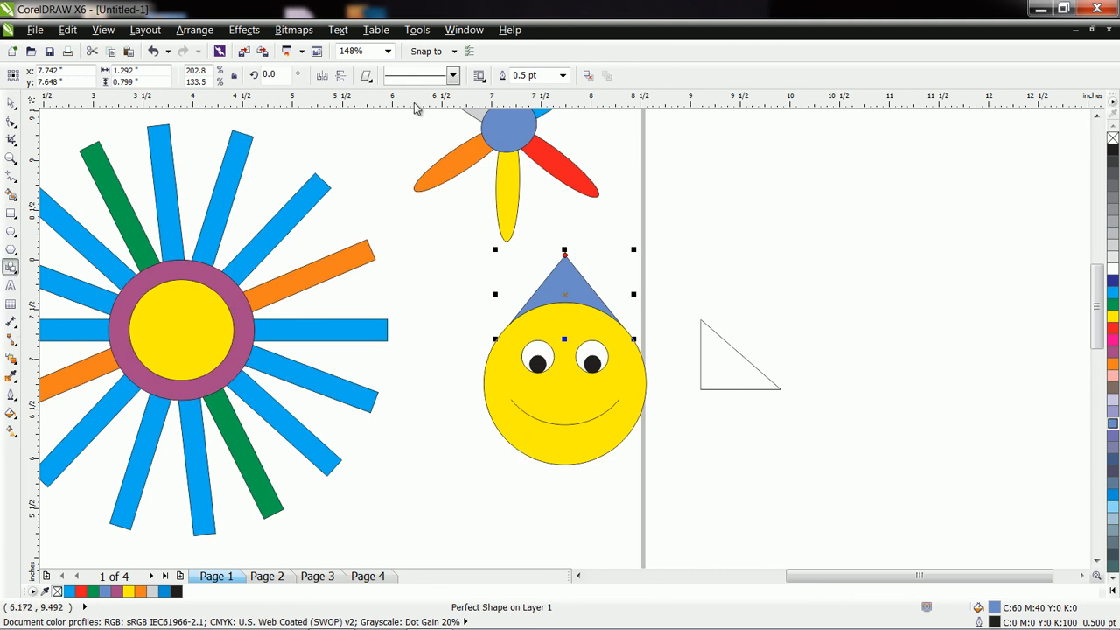
pyautogui.click(366, 78)
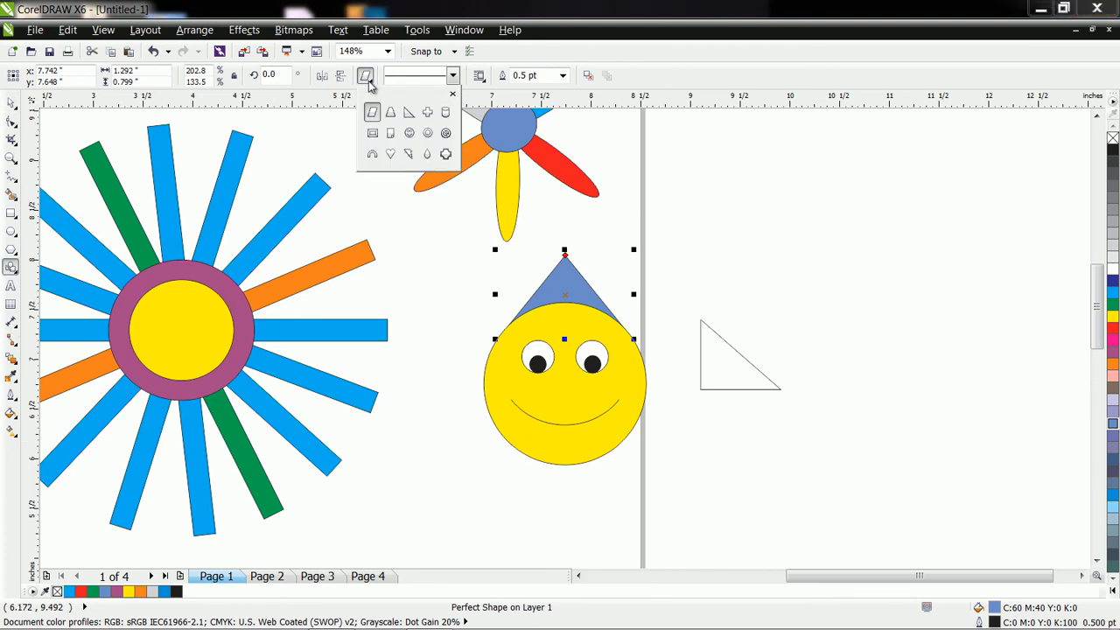
pyautogui.click(392, 157)
pyautogui.moveTo(893, 332); pyautogui.dragTo(932, 373)
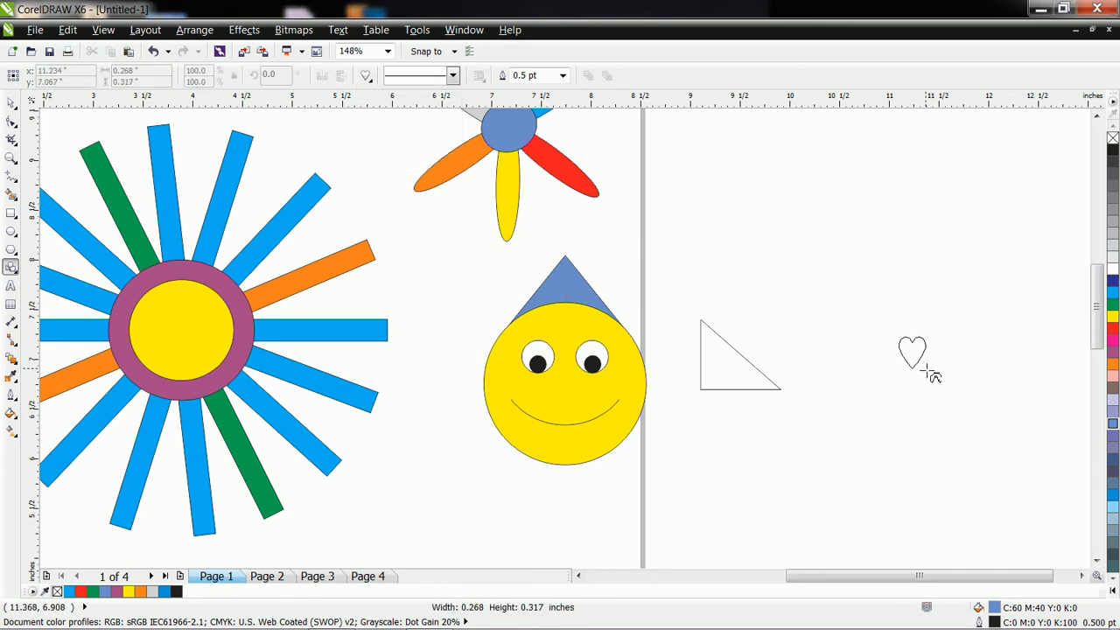
# Fill the heart red, place it on the smiley's cheek at the right end of the smile and tilt it clockwise
pyautogui.click(1113, 328)
pyautogui.press('Escape')
pyautogui.click(615, 402)
pyautogui.moveTo(615, 404); pyautogui.dragTo(637, 429)
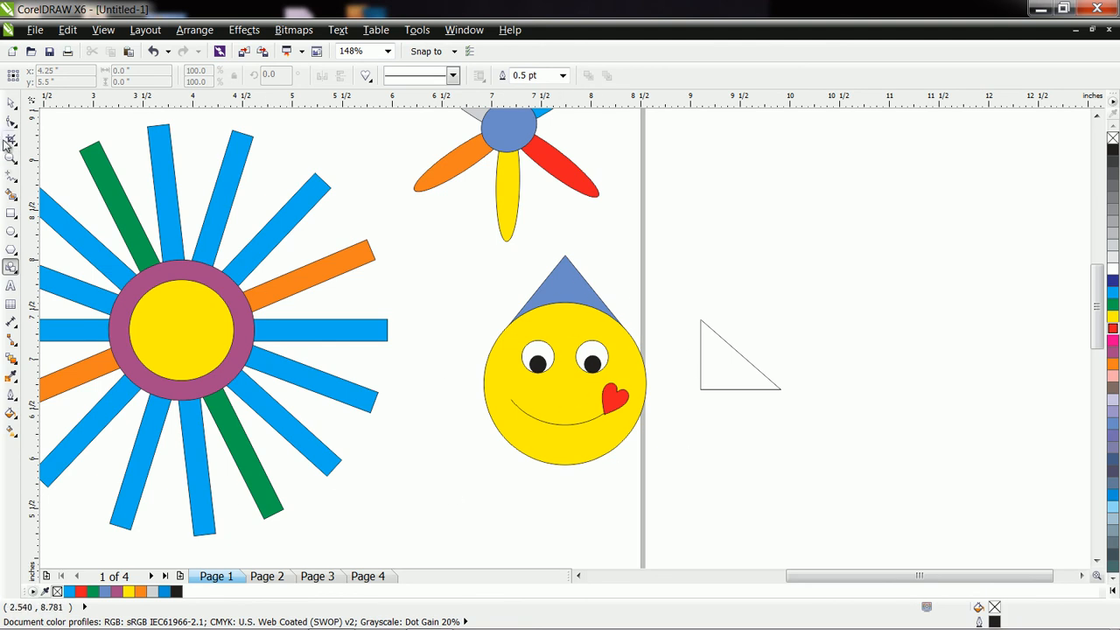
# Select the large flower's yellow centre and several of its rectangular petals one by one to examine its separate objects
pyautogui.click(11, 102)
pyautogui.click(206, 315)
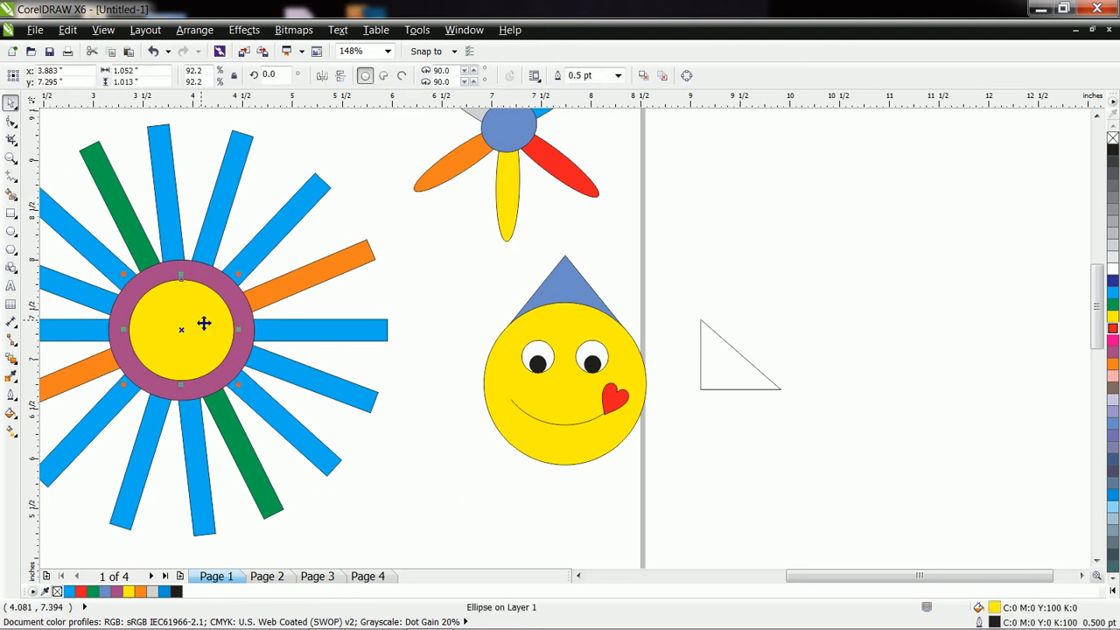
pyautogui.click(281, 295)
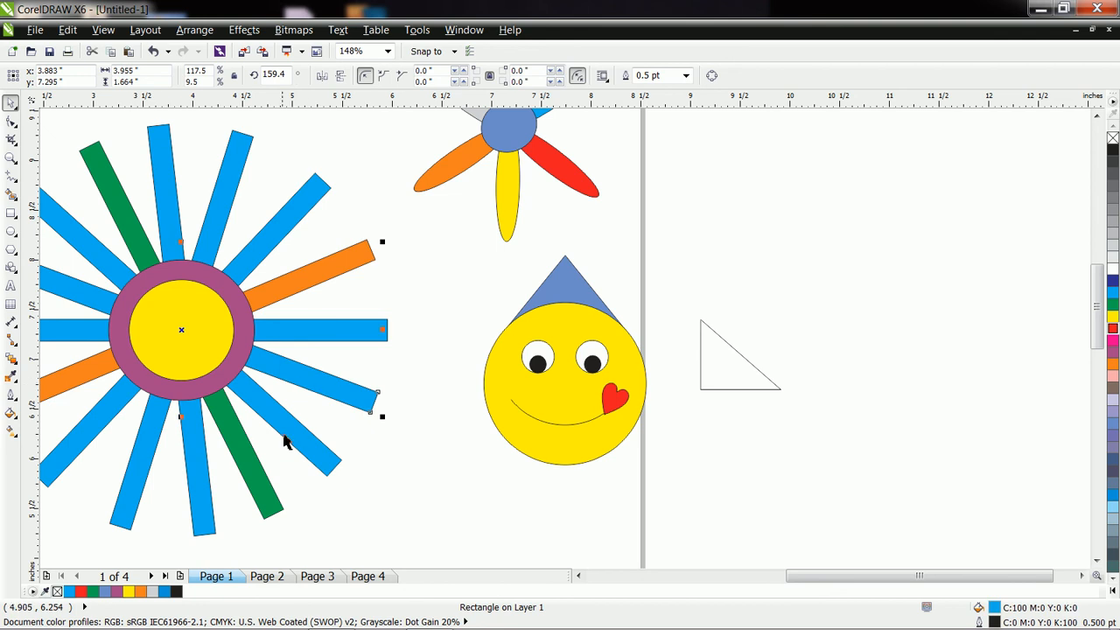
pyautogui.click(248, 472)
pyautogui.click(197, 489)
pyautogui.click(145, 477)
pyautogui.click(114, 414)
pyautogui.click(103, 348)
pyautogui.click(102, 338)
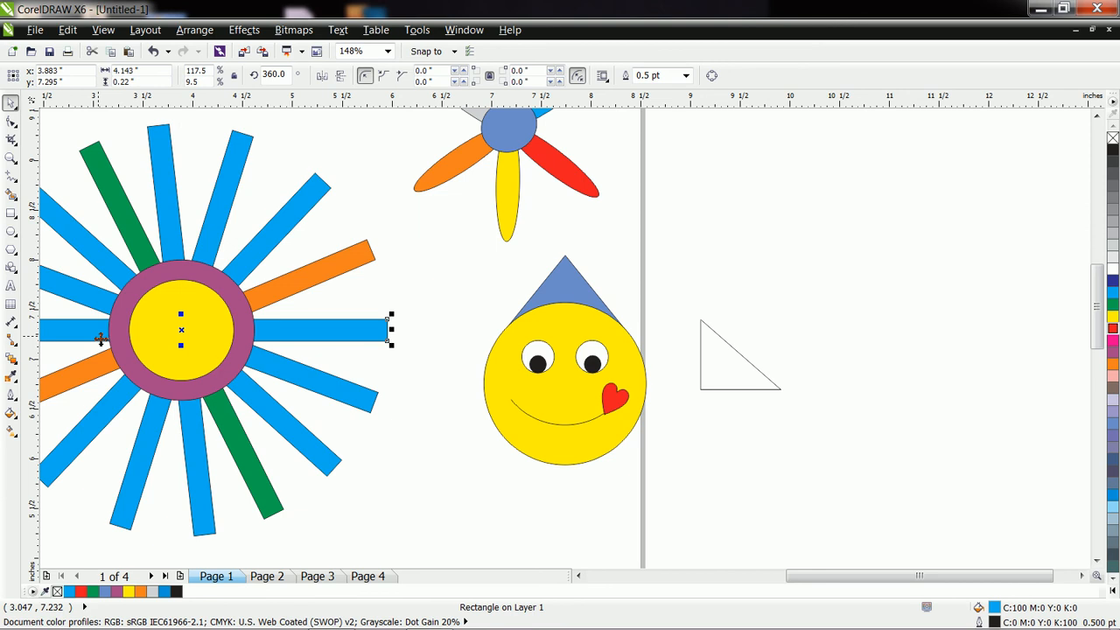